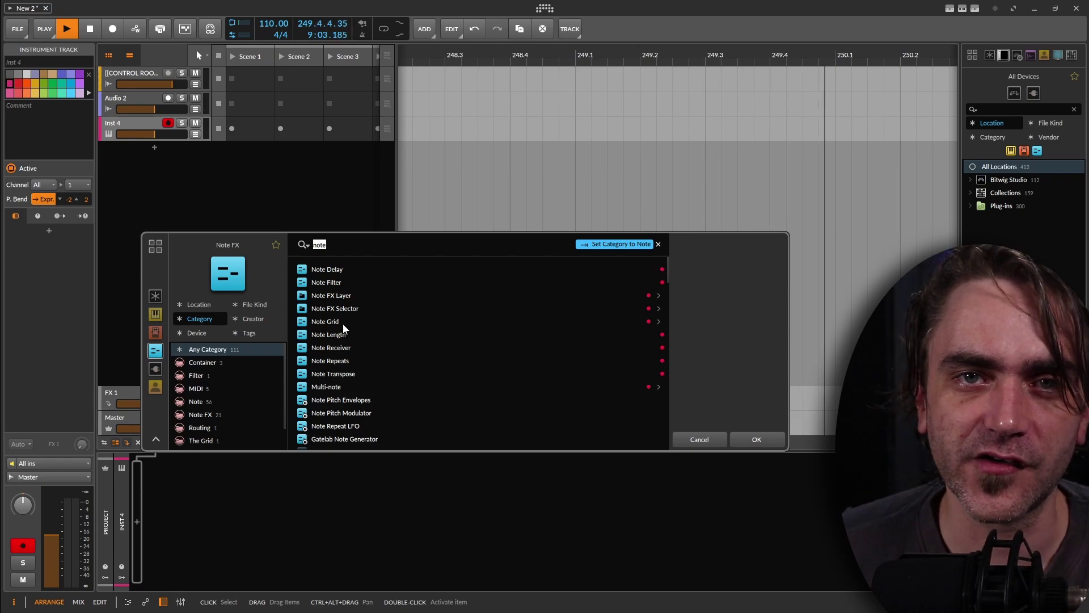
- Add a Note Grid device to the instrument track and open its grid editor
{"action": "left_click", "coordinate": [342, 322]}
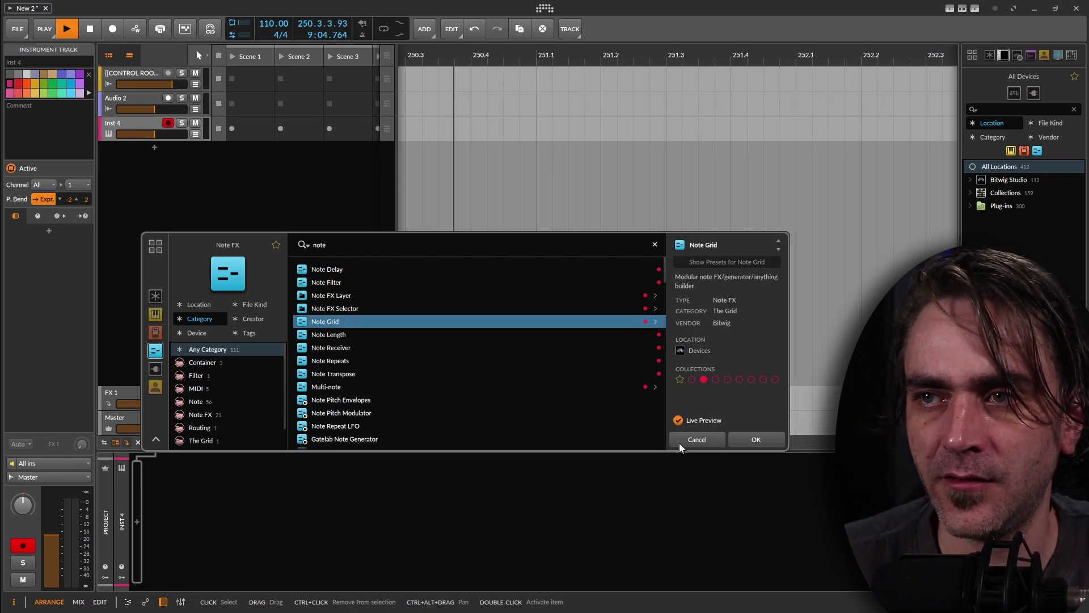
{"action": "left_click", "coordinate": [757, 439]}
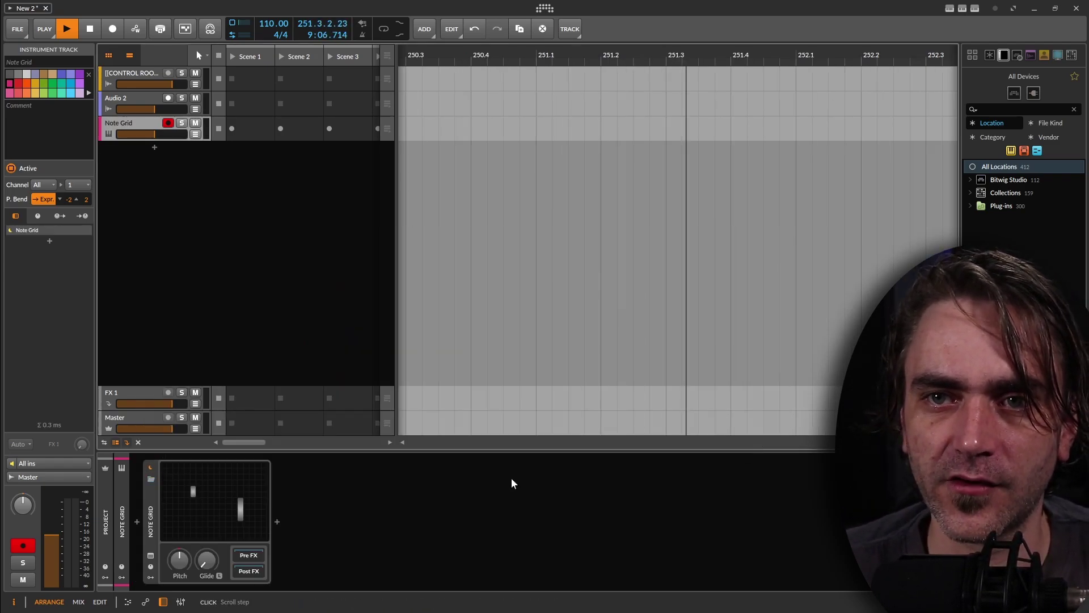
{"action": "left_click", "coordinate": [226, 518]}
- Find the XY module and add it to the empty area below the note input module
{"action": "left_click", "coordinate": [186, 53]}
{"action": "type", "text": "x"}
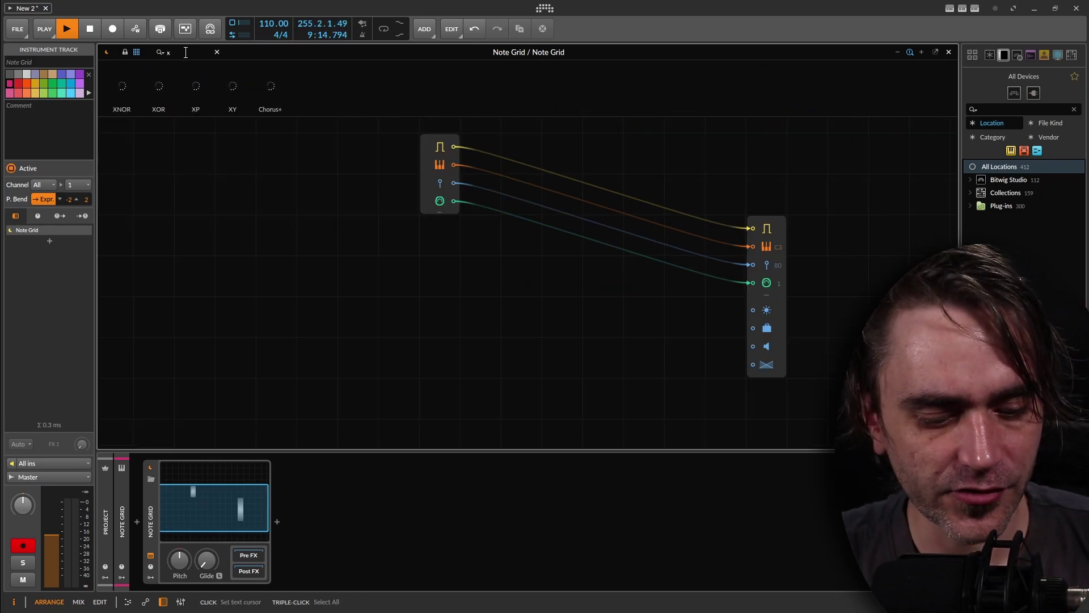
{"action": "type", "text": "y"}
{"action": "left_click_drag", "start_coordinate": [127, 93], "coordinate": [207, 369]}
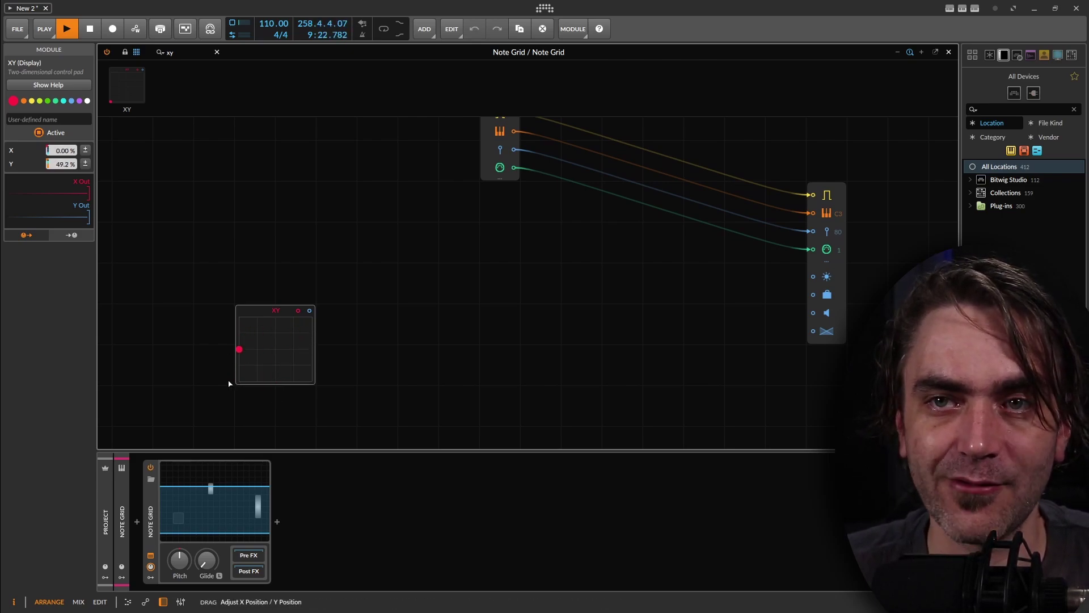
{"action": "double_click", "coordinate": [264, 326]}
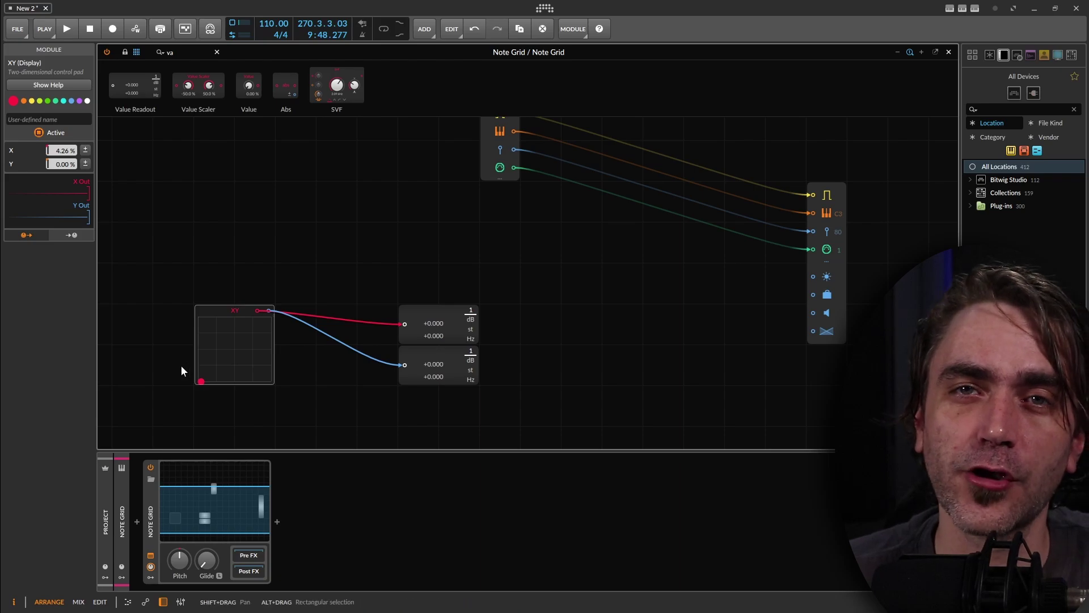
- Set the Note Grid device's voices to Mono
{"action": "left_click", "coordinate": [148, 519]}
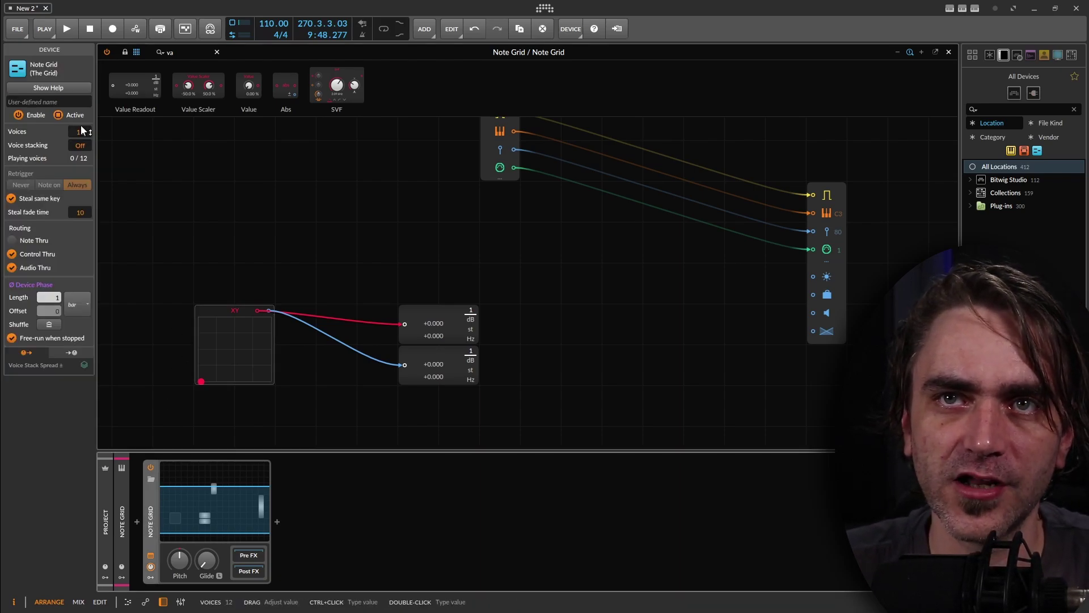
{"action": "left_click_drag", "start_coordinate": [80, 132], "coordinate": [80, 149]}
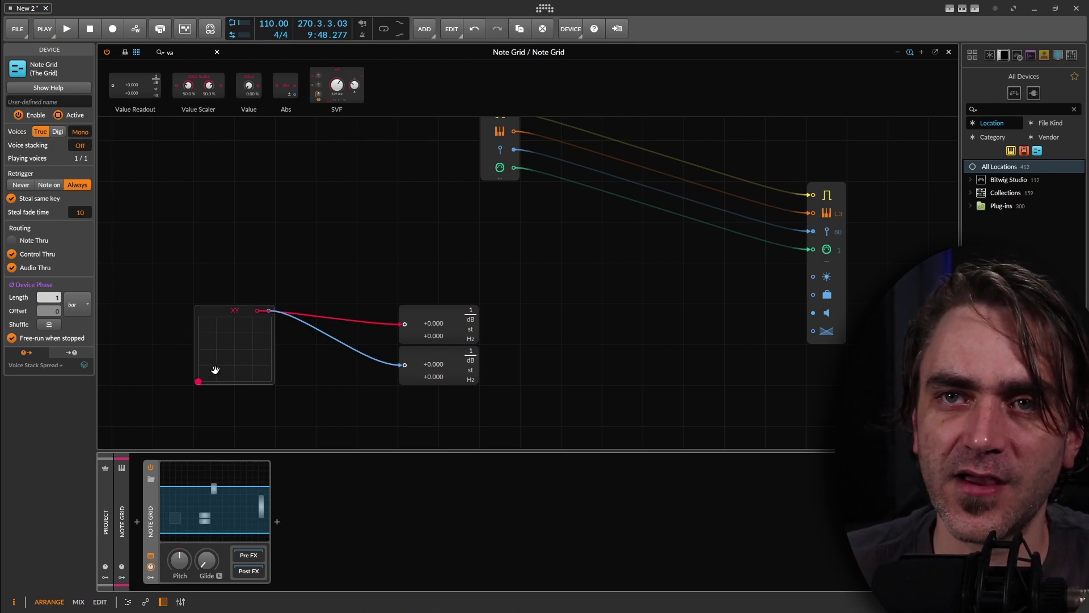
- Sweep the XY pad's control point to its corners to check both axis values on the readouts, and return it to the origin
{"action": "left_click", "coordinate": [219, 316]}
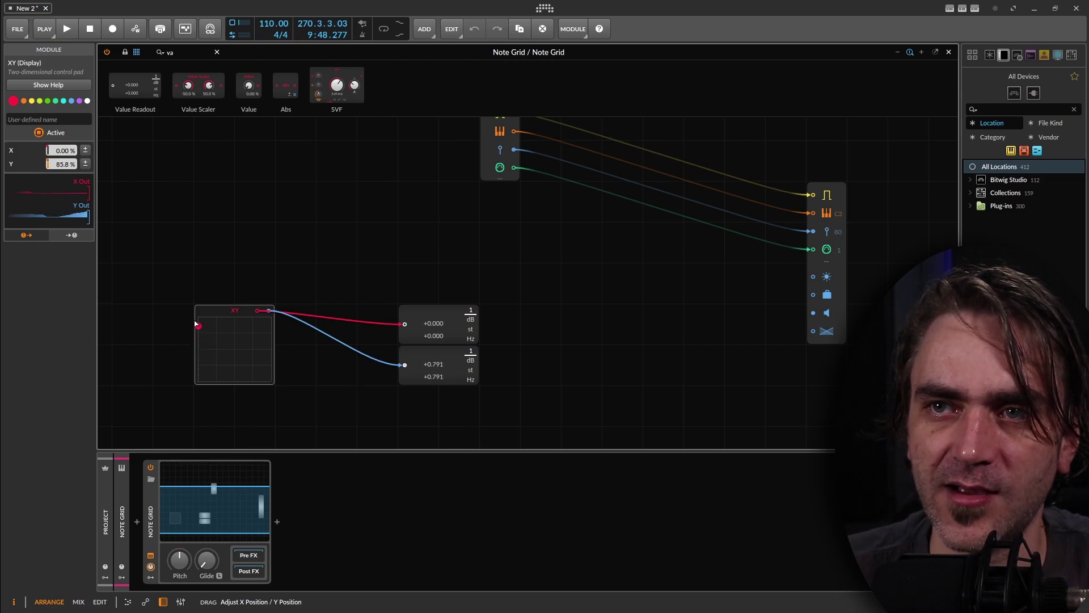
{"action": "left_click", "coordinate": [499, 367]}
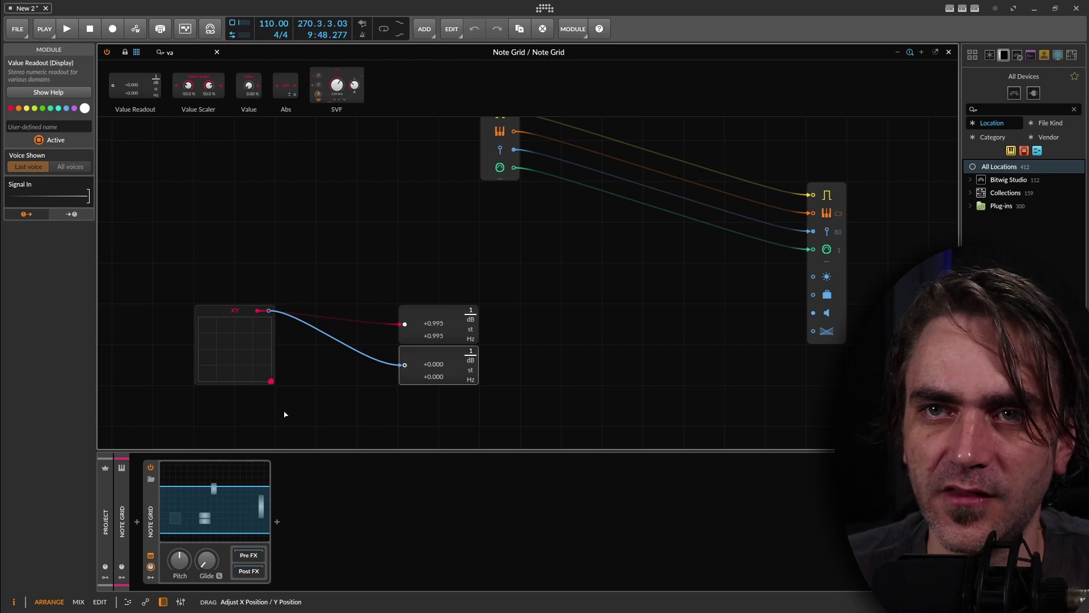
{"action": "left_click_drag", "start_coordinate": [271, 380], "coordinate": [248, 386]}
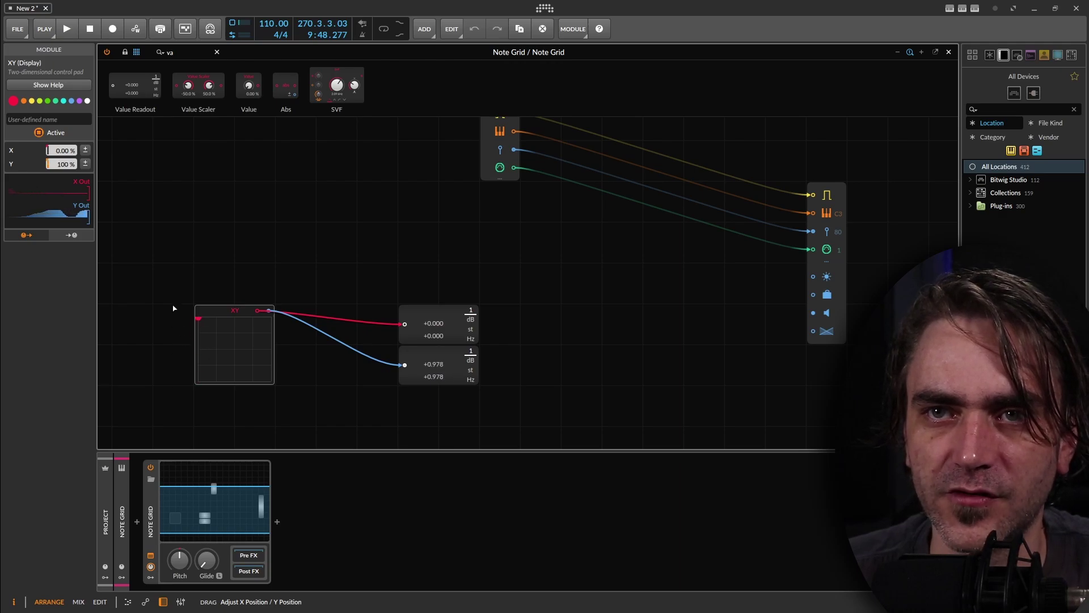
{"action": "left_click_drag", "start_coordinate": [173, 307], "coordinate": [187, 389]}
- Delete both Value Readout modules connected to the XY pad
{"action": "left_click_drag", "start_coordinate": [528, 260], "coordinate": [461, 350]}
{"action": "key", "text": "Delete"}
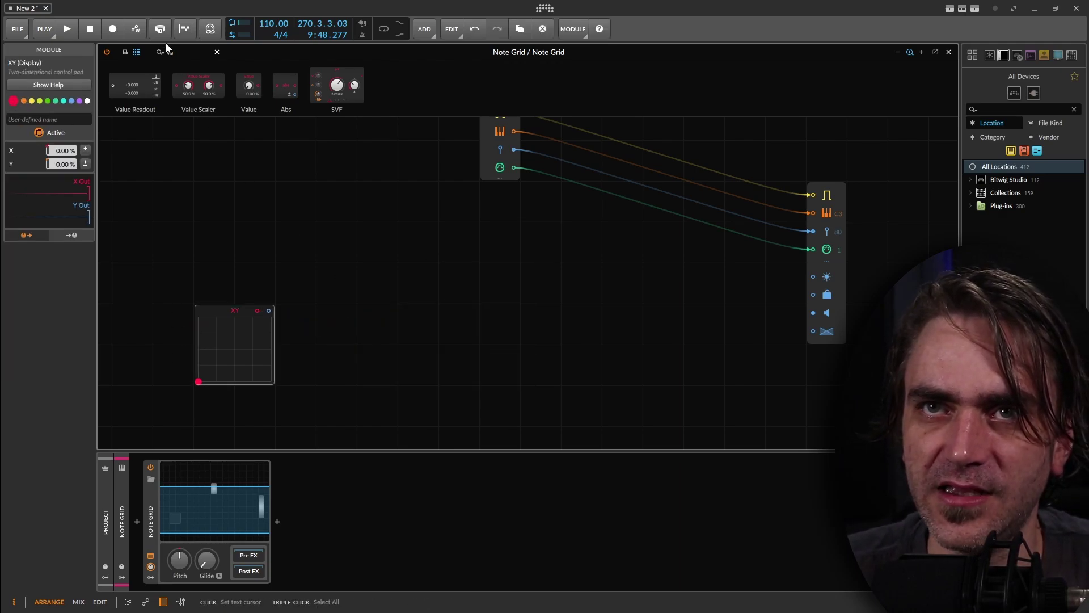
- Add a Value module beside the XY pad and duplicate it into a four-by-four grid
{"action": "left_click_drag", "start_coordinate": [177, 52], "coordinate": [151, 61]}
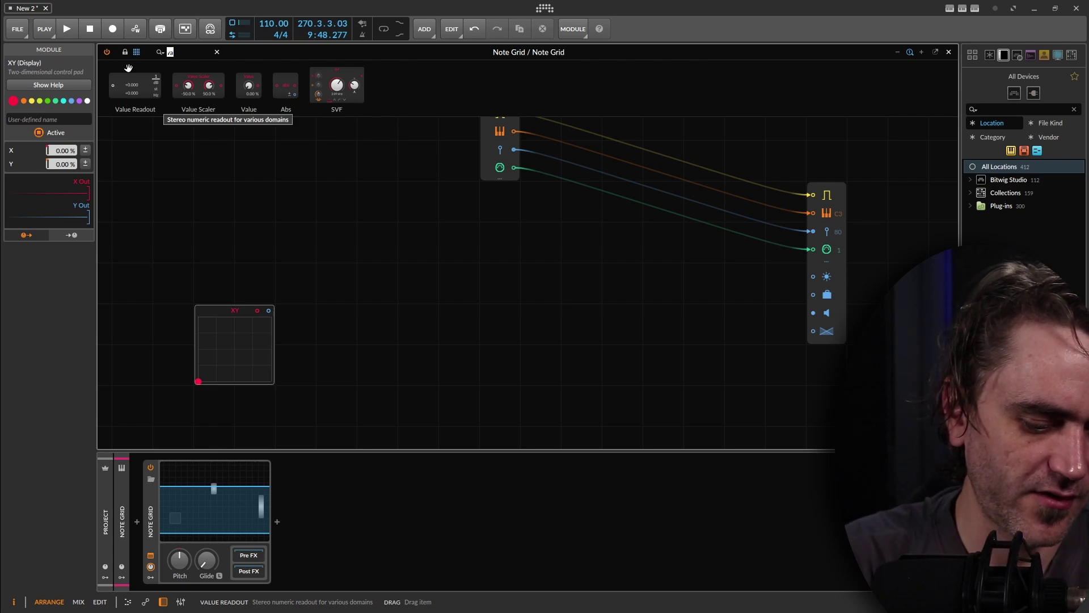
{"action": "type", "text": "val"}
{"action": "left_click_drag", "start_coordinate": [249, 84], "coordinate": [386, 327]}
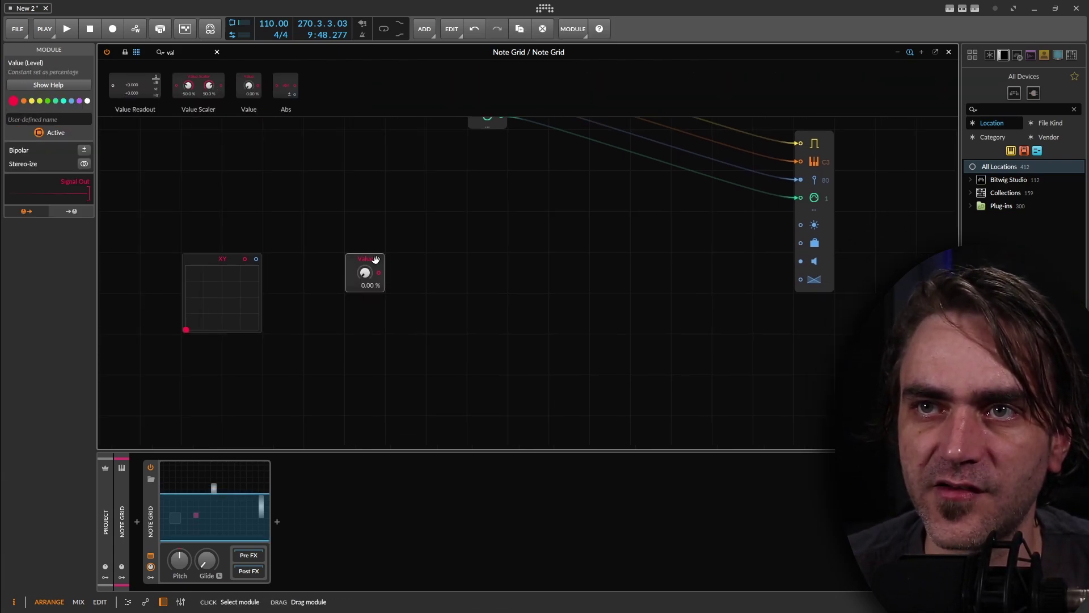
{"action": "left_click_drag", "start_coordinate": [377, 308], "coordinate": [374, 390]}
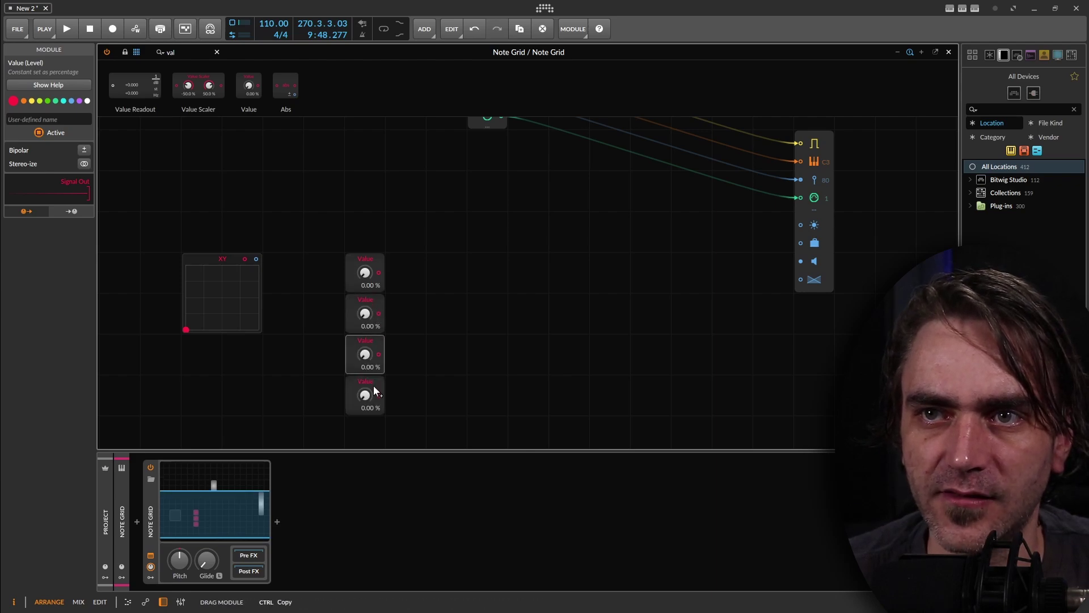
{"action": "left_click_drag", "start_coordinate": [433, 260], "coordinate": [363, 407]}
{"action": "left_click_drag", "start_coordinate": [361, 262], "coordinate": [488, 262]}
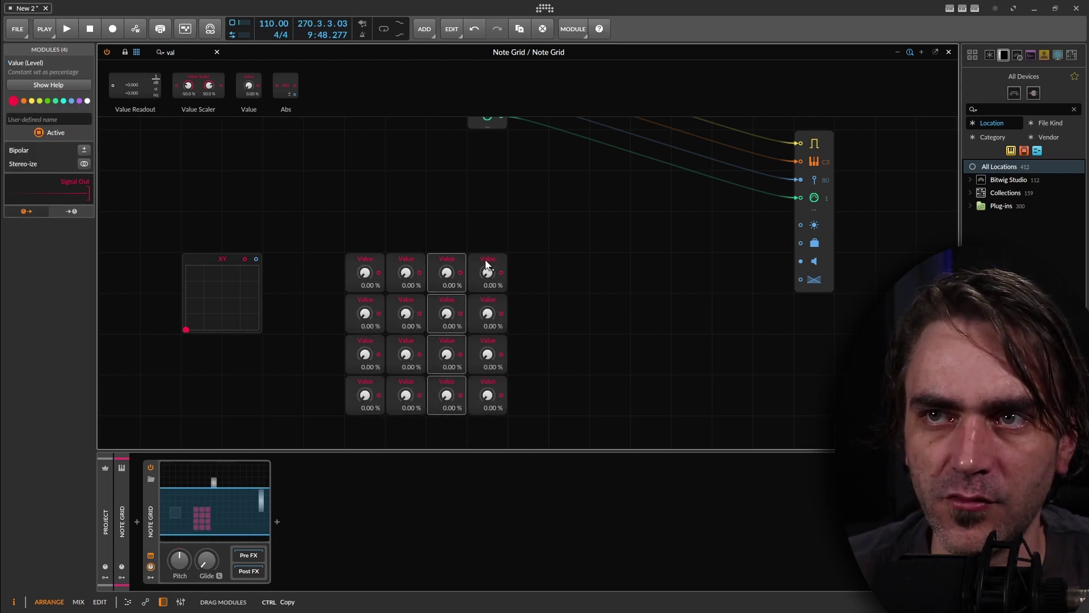
- Move the XY pad's control point along its lowest row of cells and return it to the origin
{"action": "left_click", "coordinate": [549, 278]}
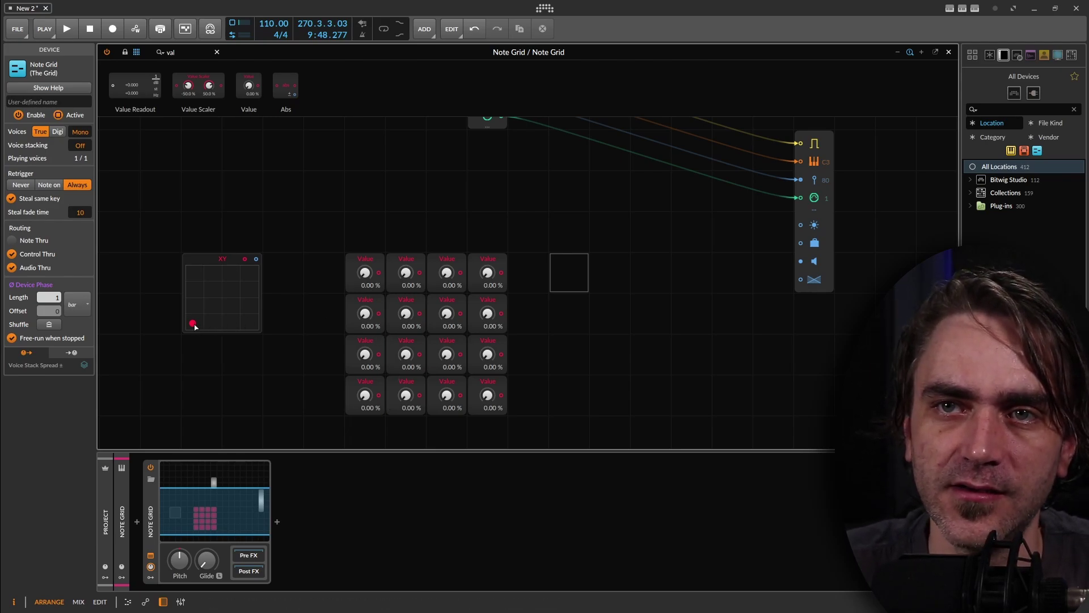
{"action": "left_click_drag", "start_coordinate": [194, 326], "coordinate": [201, 328]}
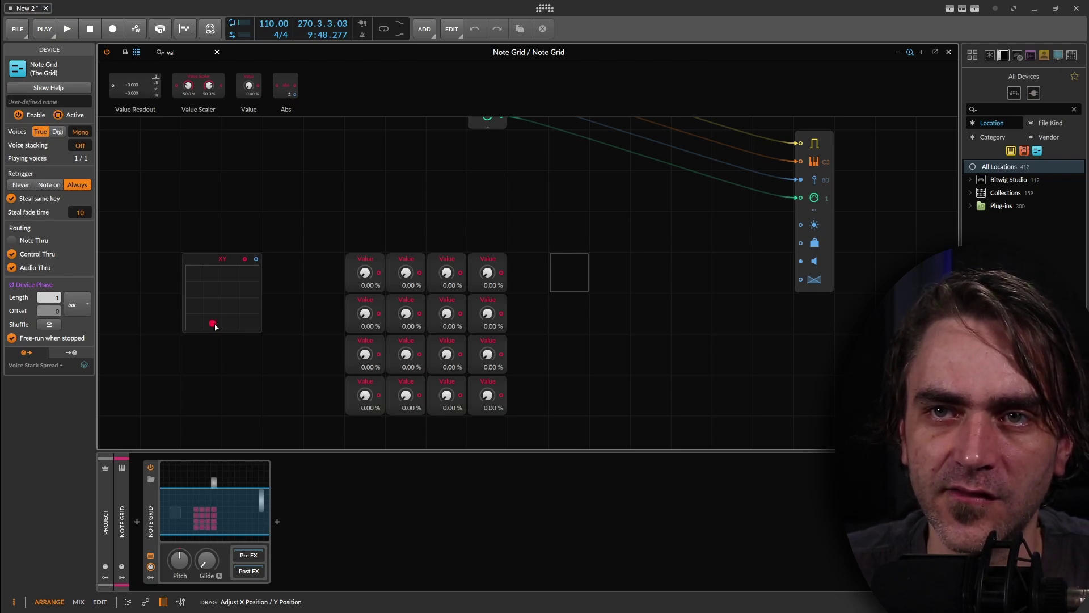
{"action": "left_click_drag", "start_coordinate": [216, 326], "coordinate": [215, 326]}
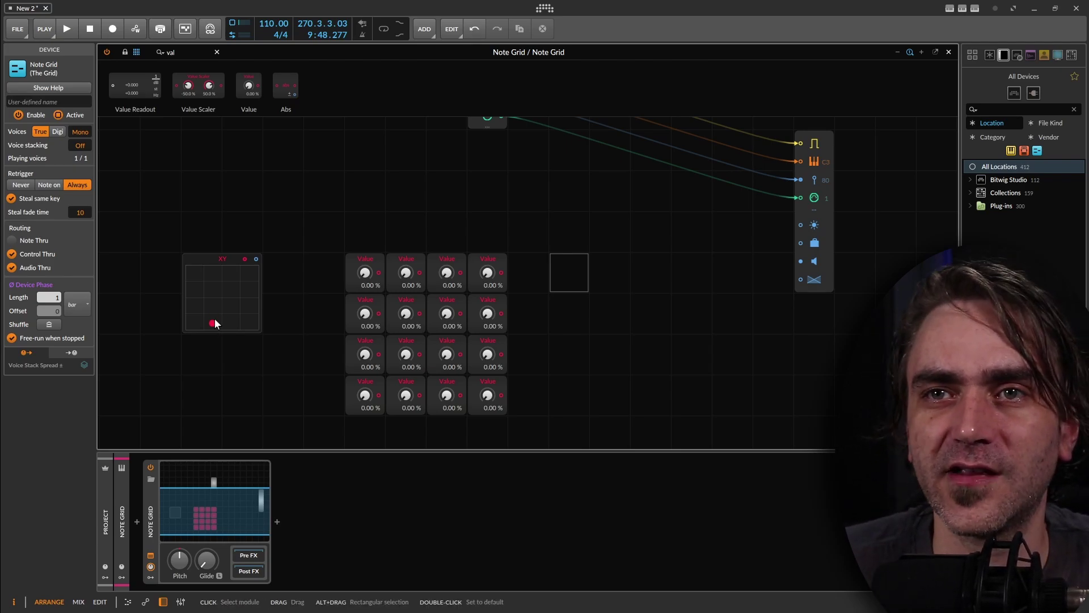
{"action": "left_click_drag", "start_coordinate": [212, 324], "coordinate": [163, 339]}
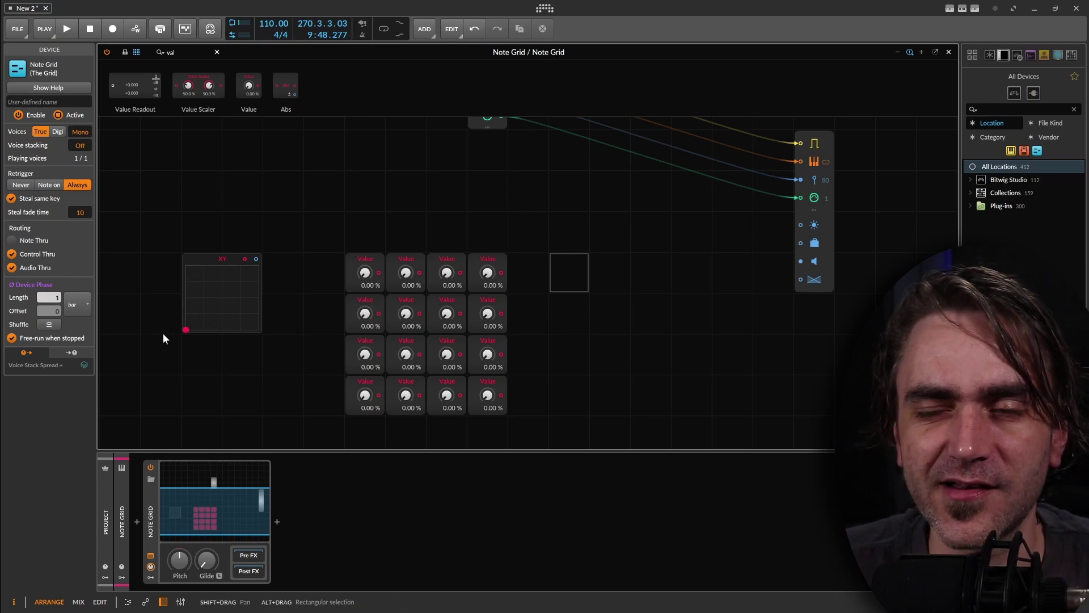
- Move the XY module one grid cell closer to the Value modules and one cell down
{"action": "left_click", "coordinate": [216, 260]}
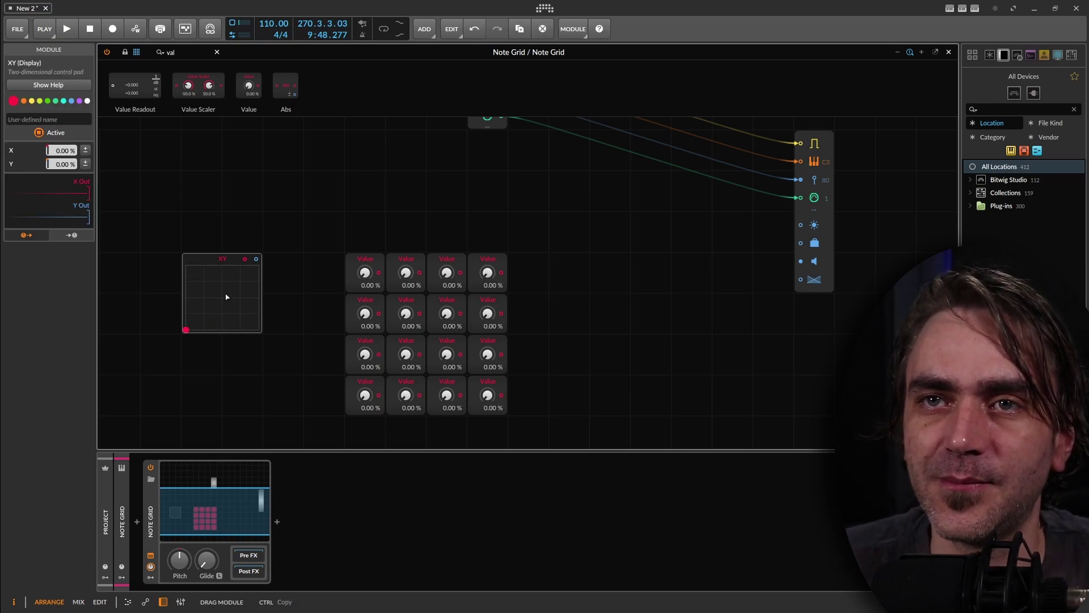
{"action": "left_click_drag", "start_coordinate": [225, 296], "coordinate": [226, 301]}
- Delete all Value modules except the one in the first row and first column
{"action": "left_click_drag", "start_coordinate": [334, 244], "coordinate": [496, 386]}
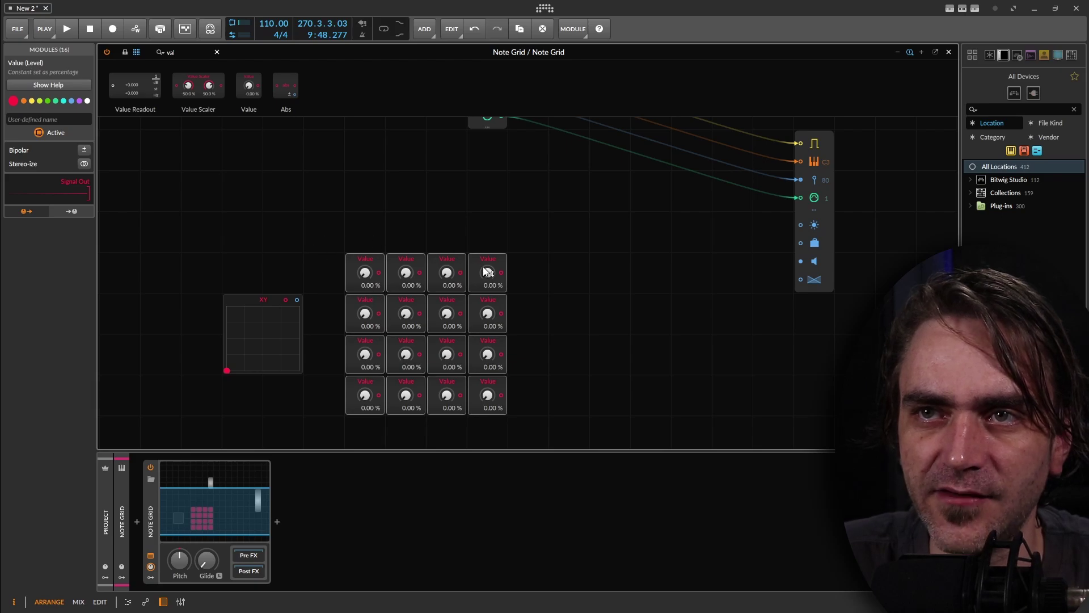
{"action": "left_click_drag", "start_coordinate": [541, 236], "coordinate": [399, 421]}
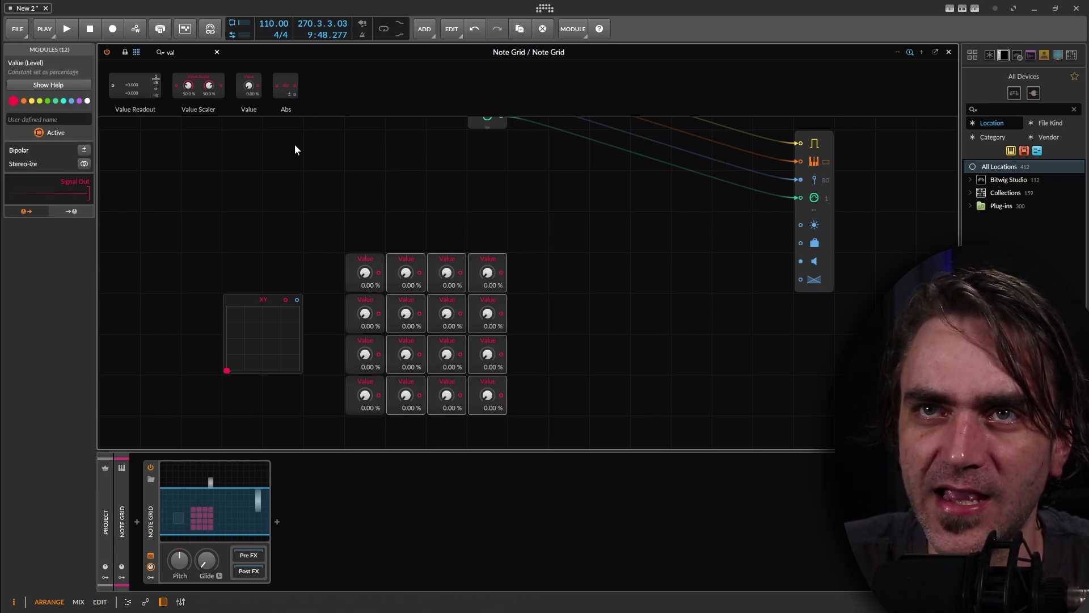
{"action": "key", "text": "Delete"}
{"action": "left_click_drag", "start_coordinate": [416, 301], "coordinate": [322, 397]}
{"action": "key", "text": "Delete"}
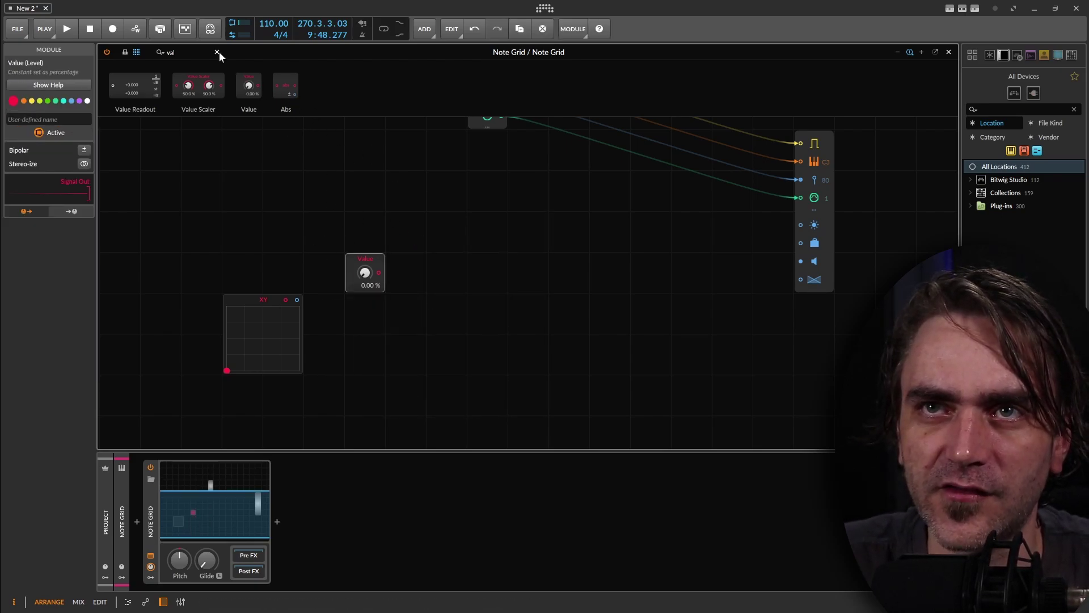
- Replace the remaining Value module with a Pitch module and build a column of four Pitch modules set to 0, 7, 12 and 8
{"action": "left_click", "coordinate": [217, 52]}
{"action": "type", "text": "pit"}
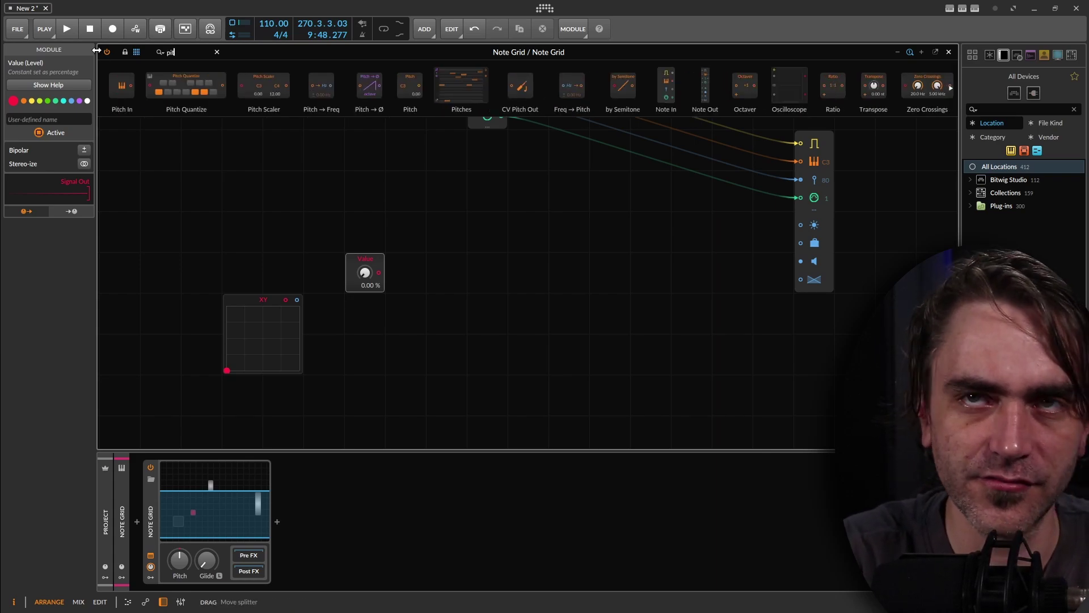
{"action": "type", "text": "c"}
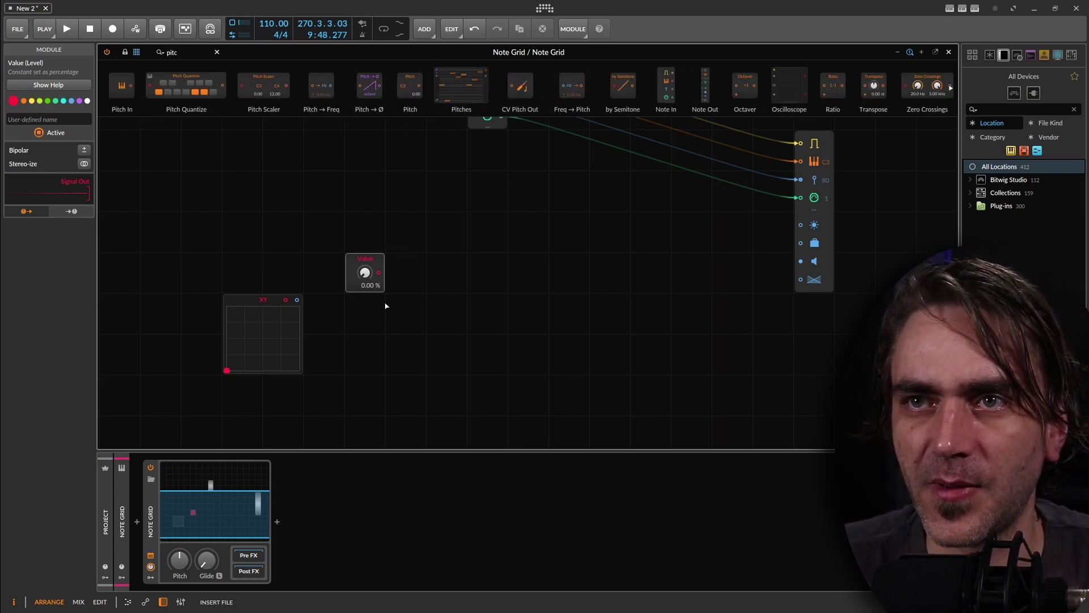
{"action": "left_click", "coordinate": [375, 258]}
{"action": "mouse_move", "coordinate": [365, 288]}
{"action": "left_mouse_down", "text": "ctrl"}
{"action": "mouse_move", "coordinate": [362, 354]}
{"action": "mouse_move", "coordinate": [354, 304]}
{"action": "left_mouse_up", "text": "ctrl"}
{"action": "left_click_drag", "start_coordinate": [357, 353], "coordinate": [362, 395]}
{"action": "left_click_drag", "start_coordinate": [356, 396], "coordinate": [356, 394]}
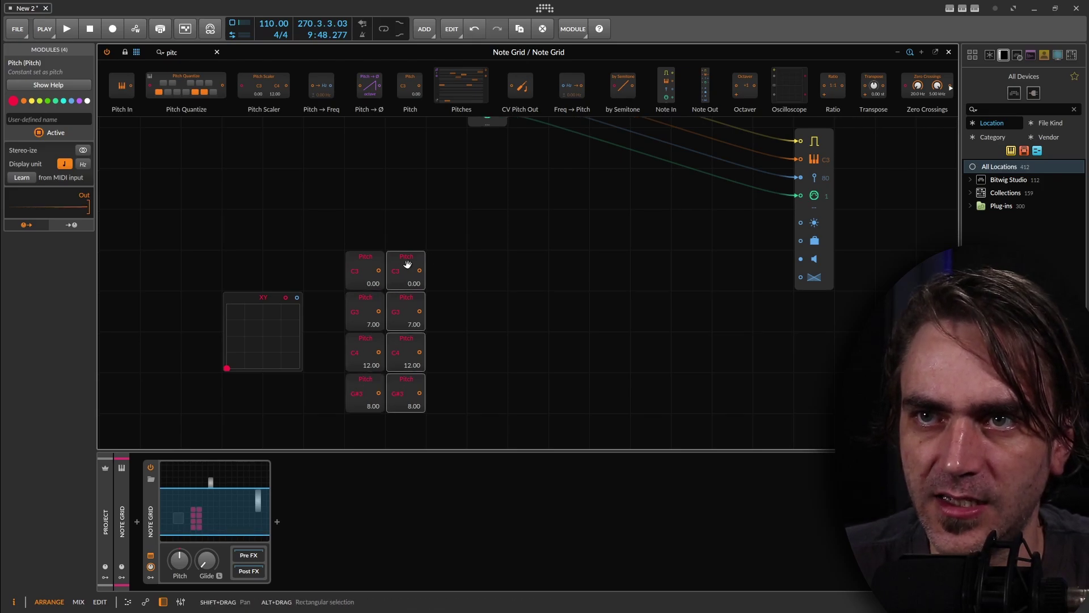
- Complete the four-by-four Pitch grid, setting the other columns to 12, 7, 15, 7; 2, 7, 15, 8; and 19, 7, 12, 7
{"action": "left_click", "coordinate": [473, 314]}
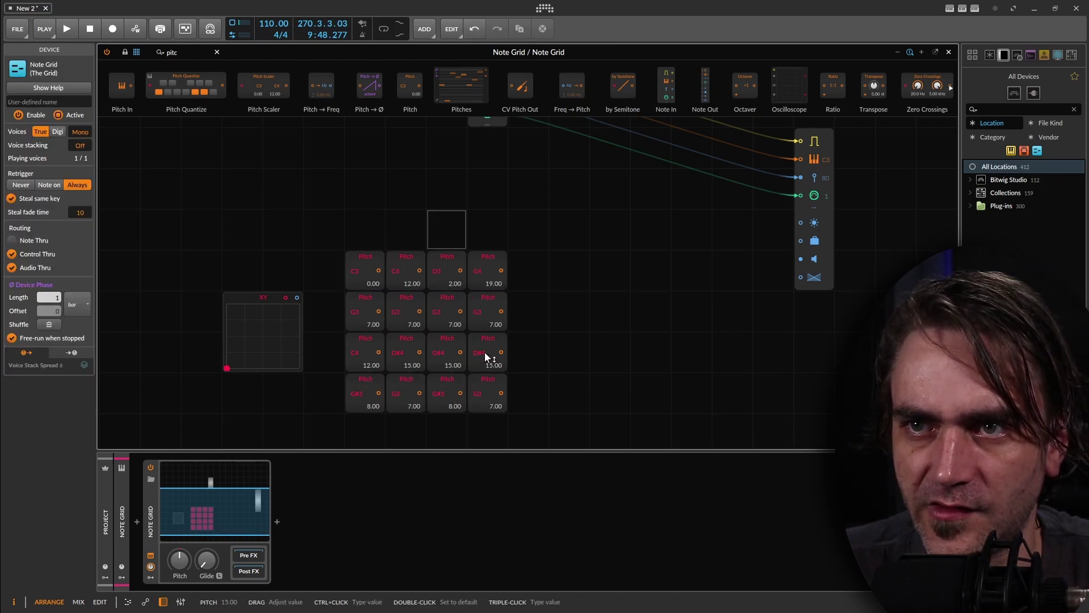
{"action": "left_click_drag", "start_coordinate": [491, 365], "coordinate": [492, 369]}
- Align the XY module with the Pitch grid's first row and return its control point to 0% on both axes
{"action": "left_click_drag", "start_coordinate": [254, 299], "coordinate": [211, 257]}
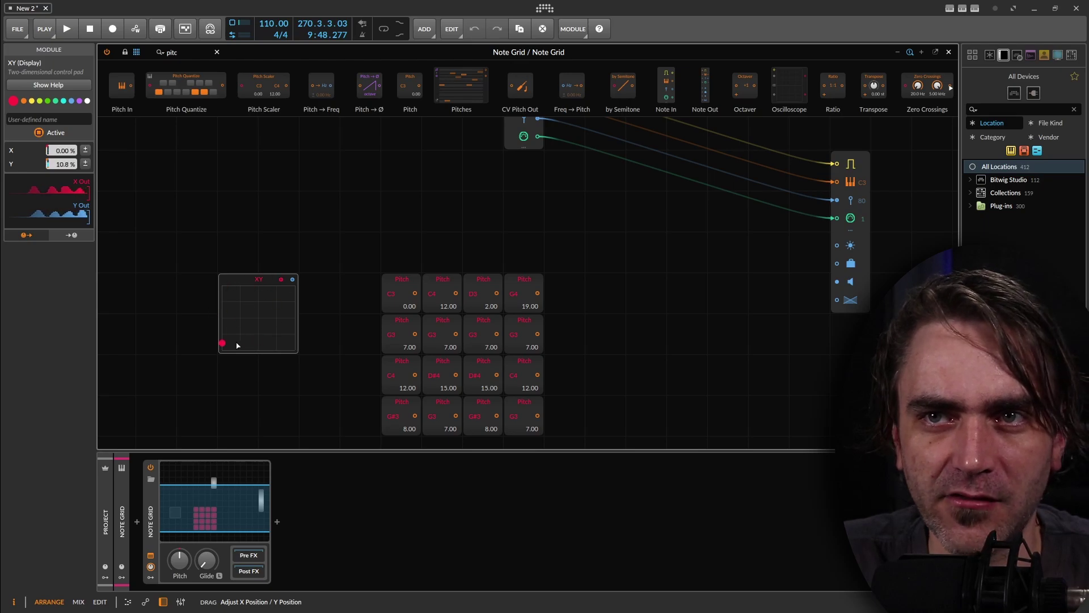
{"action": "left_click_drag", "start_coordinate": [243, 267], "coordinate": [214, 365]}
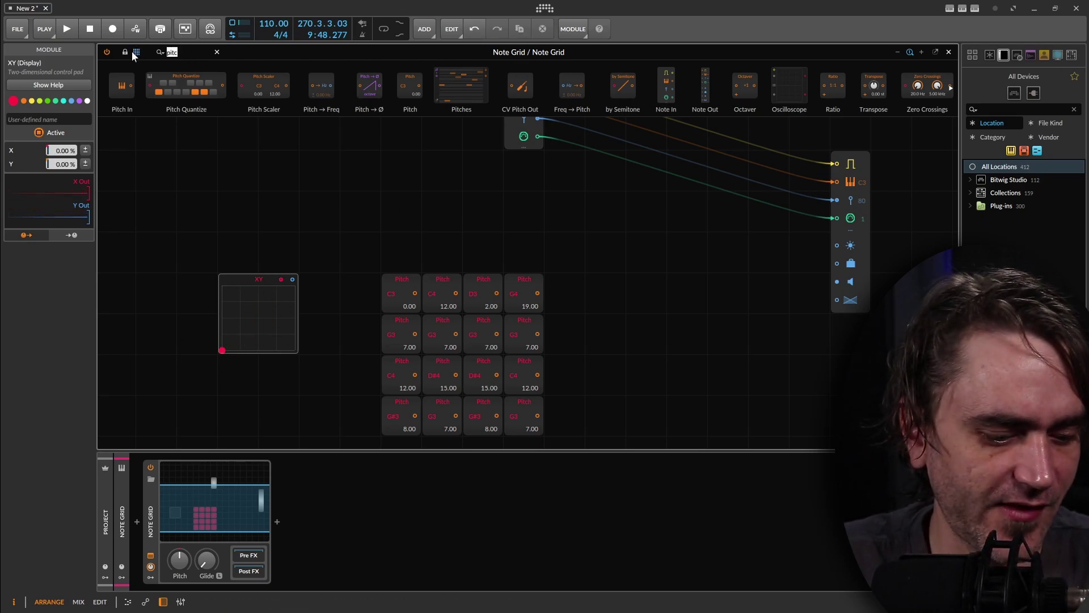
- Add a Merge module beyond the Pitch grid and set its input ports to 4
{"action": "type", "text": "merge"}
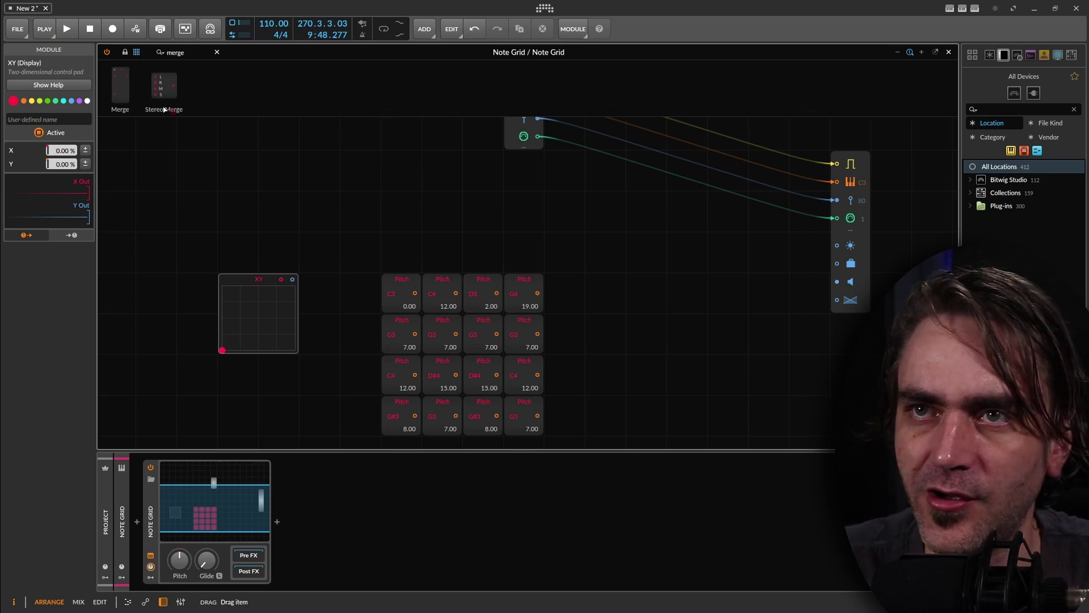
{"action": "left_click_drag", "start_coordinate": [164, 110], "coordinate": [681, 312]}
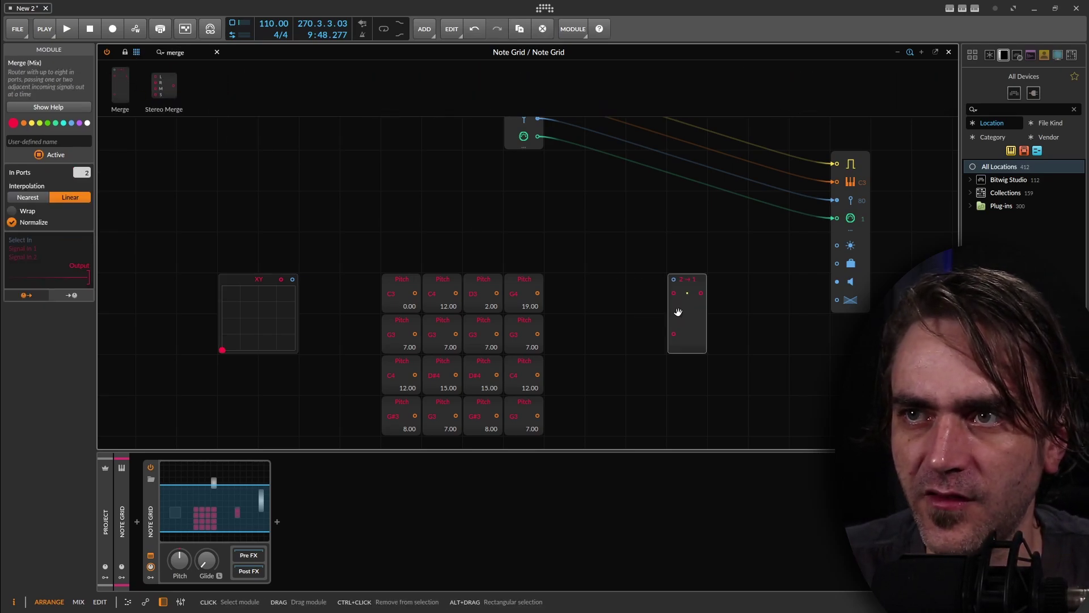
{"action": "left_click_drag", "start_coordinate": [82, 172], "coordinate": [204, 191]}
{"action": "left_click_drag", "start_coordinate": [645, 301], "coordinate": [625, 268]}
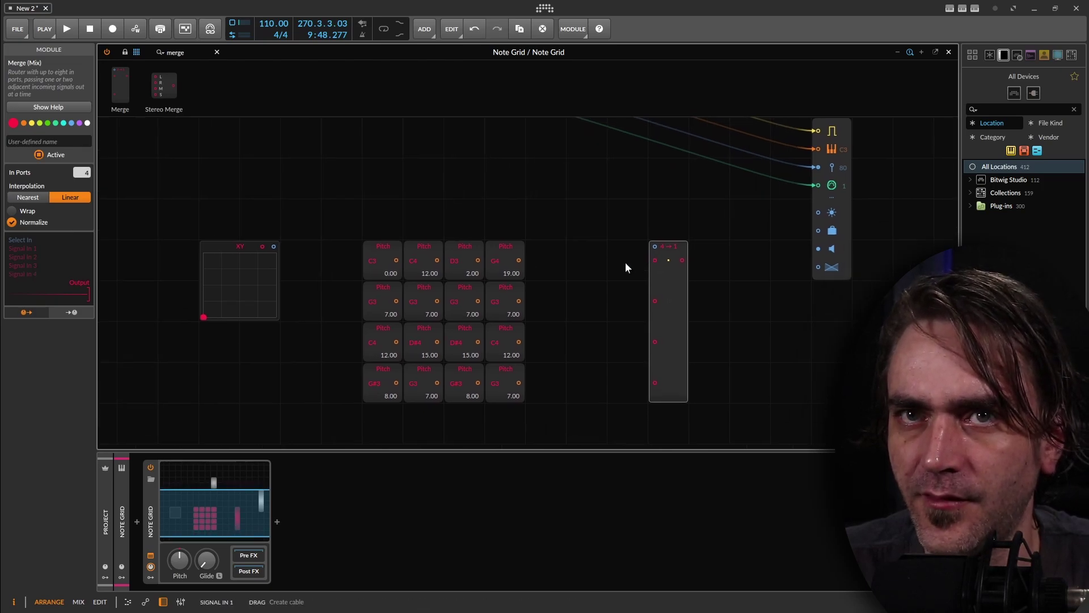
- Try Nearest interpolation on the Merge module and restore Linear
{"action": "left_click", "coordinate": [36, 195]}
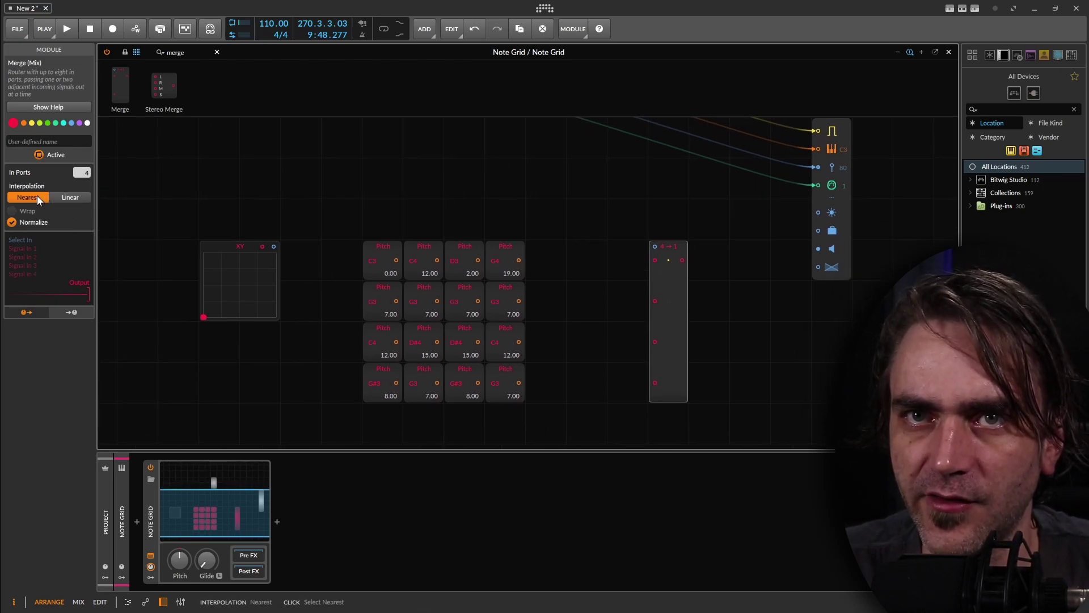
{"action": "left_click", "coordinate": [66, 196]}
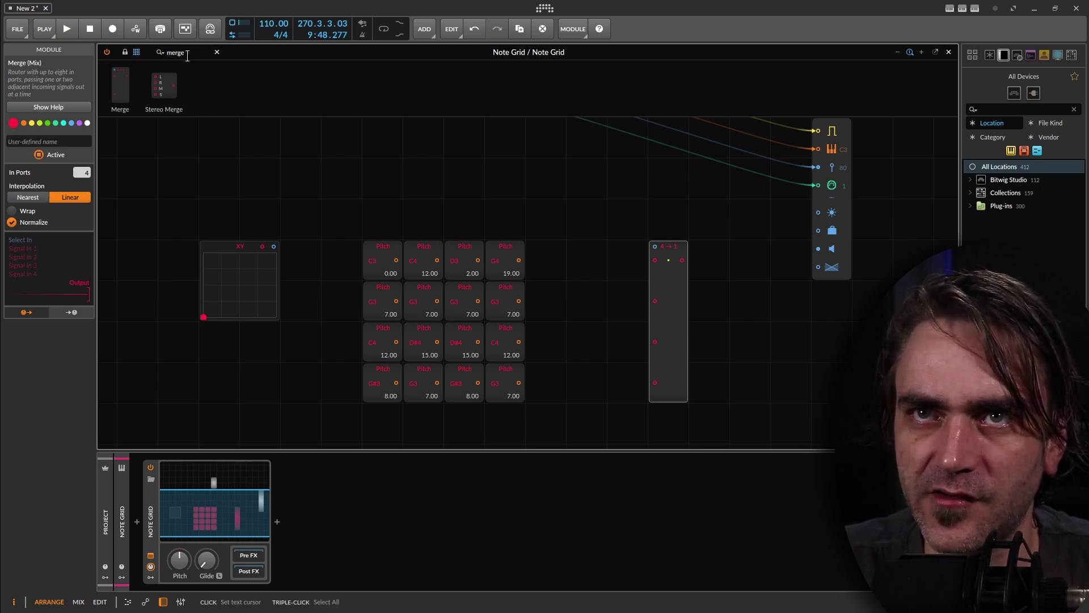
- Find the Oscilloscope by searching for osc, and add it beyond the Merge module with the Merge output feeding its first signal input
{"action": "left_click_drag", "start_coordinate": [188, 55], "coordinate": [82, 47]}
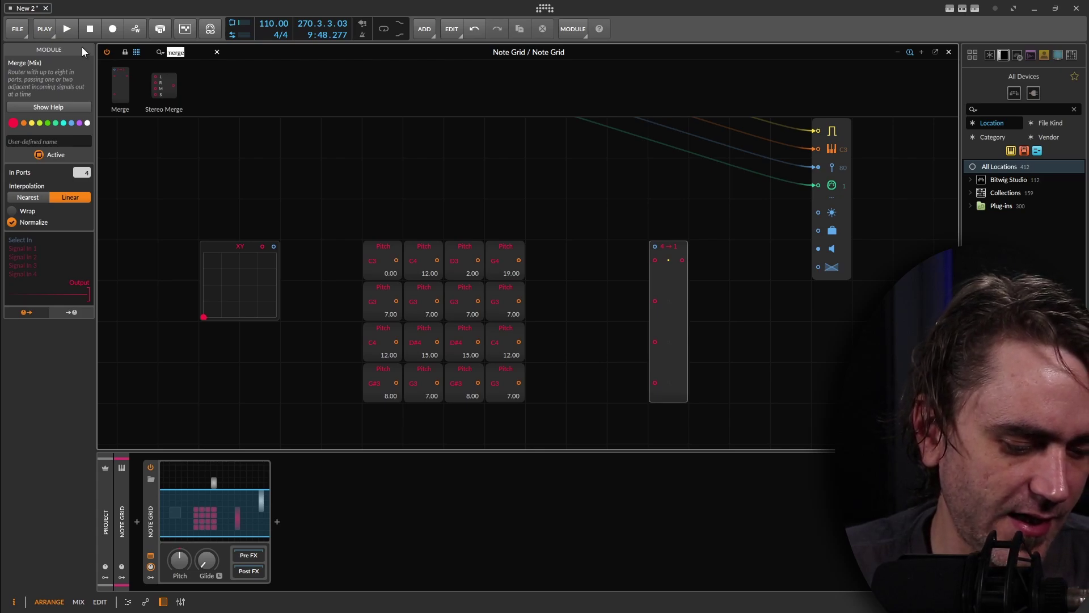
{"action": "type", "text": "osc"}
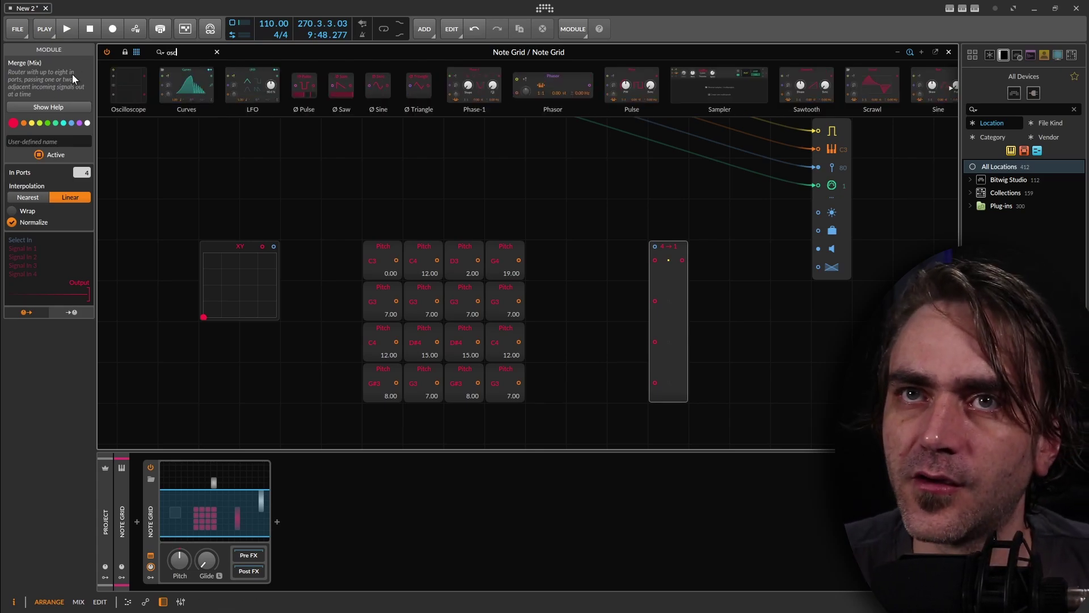
{"action": "left_click_drag", "start_coordinate": [114, 79], "coordinate": [838, 363]}
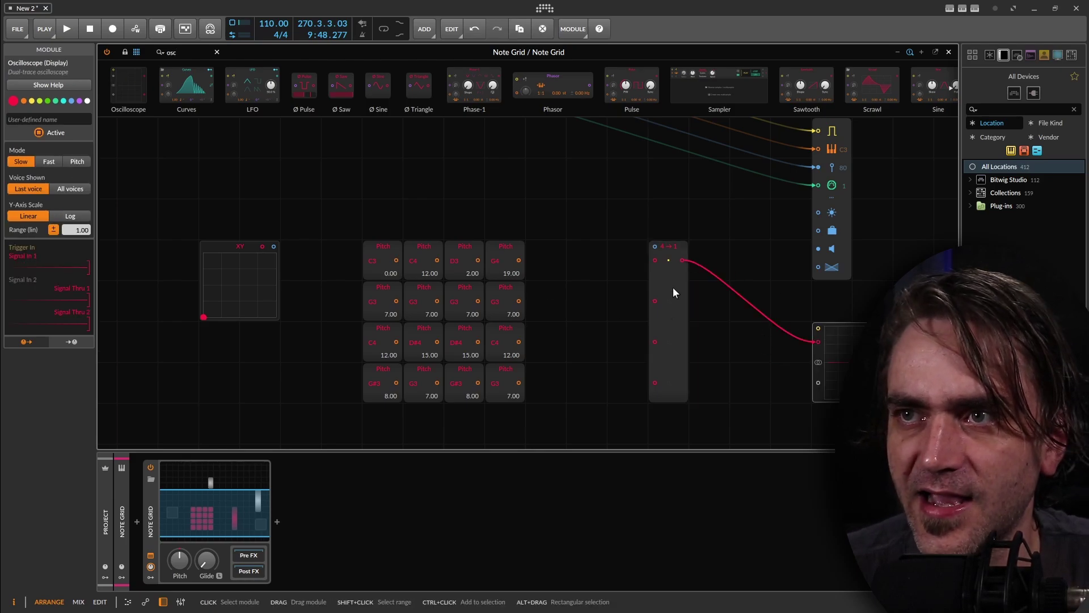
- Move the first Pitch column closer to the XY module and wire its four outputs to the Merge signal inputs in order
{"action": "left_click_drag", "start_coordinate": [379, 215], "coordinate": [374, 393]}
{"action": "left_click_drag", "start_coordinate": [383, 260], "coordinate": [357, 250]}
{"action": "left_click_drag", "start_coordinate": [355, 260], "coordinate": [652, 261]}
{"action": "left_click_drag", "start_coordinate": [537, 295], "coordinate": [355, 301]}
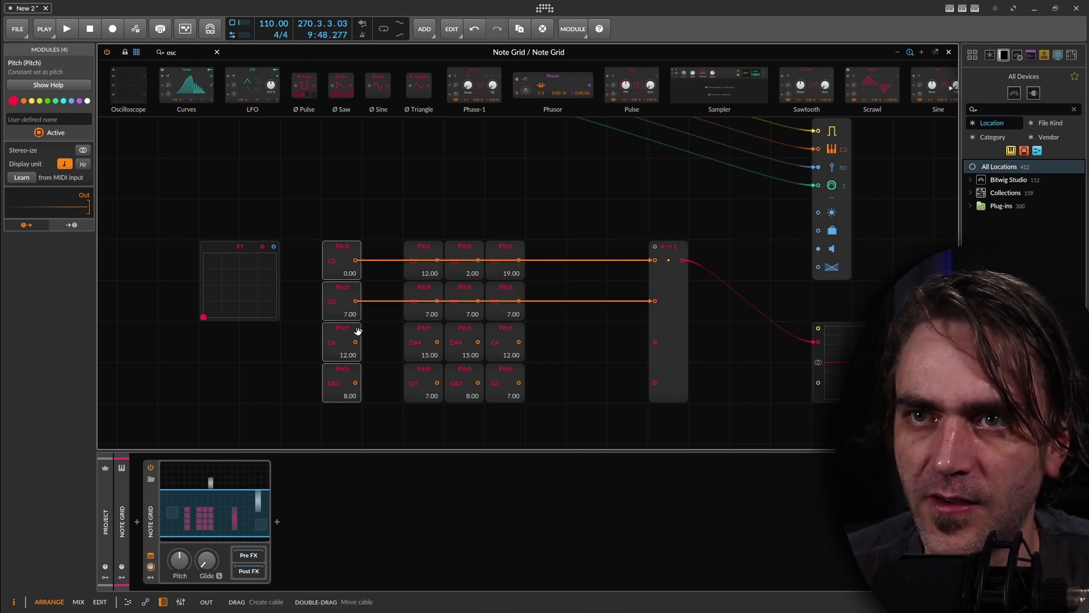
{"action": "left_click_drag", "start_coordinate": [423, 348], "coordinate": [656, 341]}
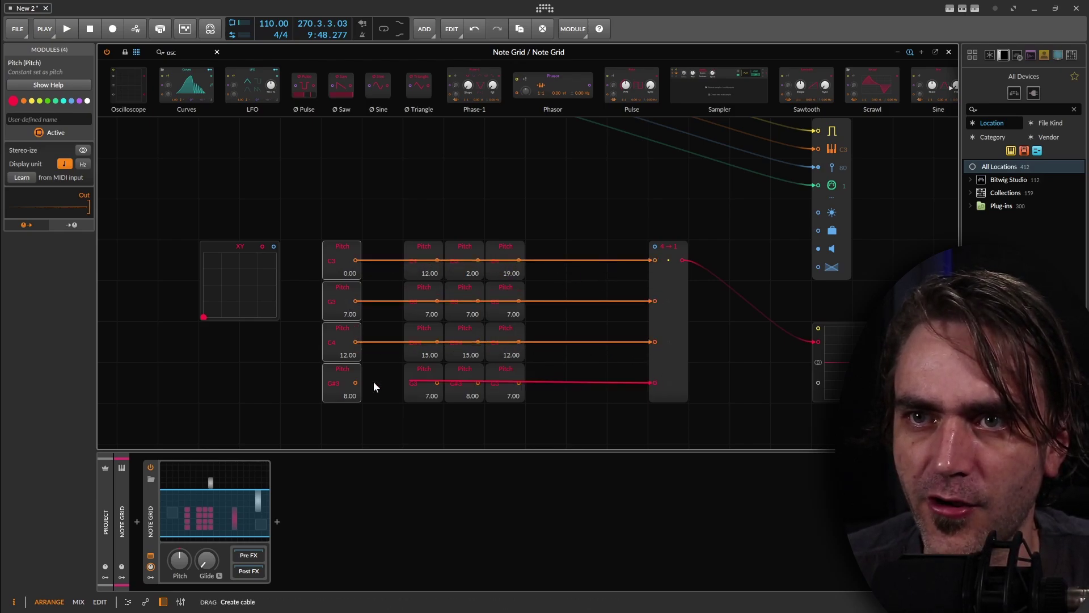
{"action": "left_click_drag", "start_coordinate": [374, 382], "coordinate": [352, 388]}
- Connect the XY module's X output to the Merge select input and move the Oscilloscope directly below the XY module
{"action": "left_click_drag", "start_coordinate": [262, 246], "coordinate": [655, 246]}
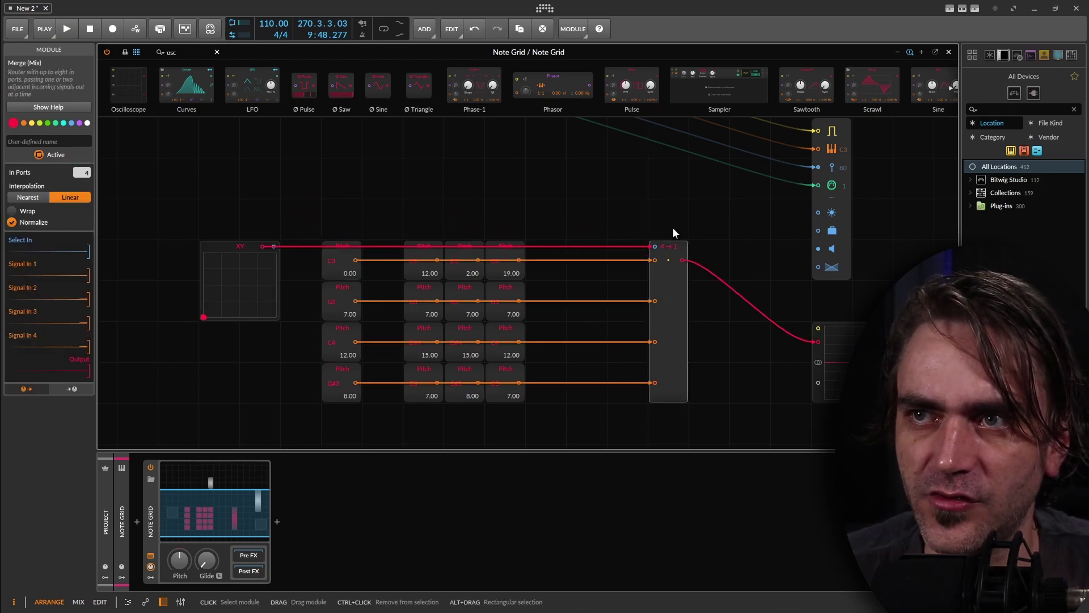
{"action": "left_click", "coordinate": [202, 317]}
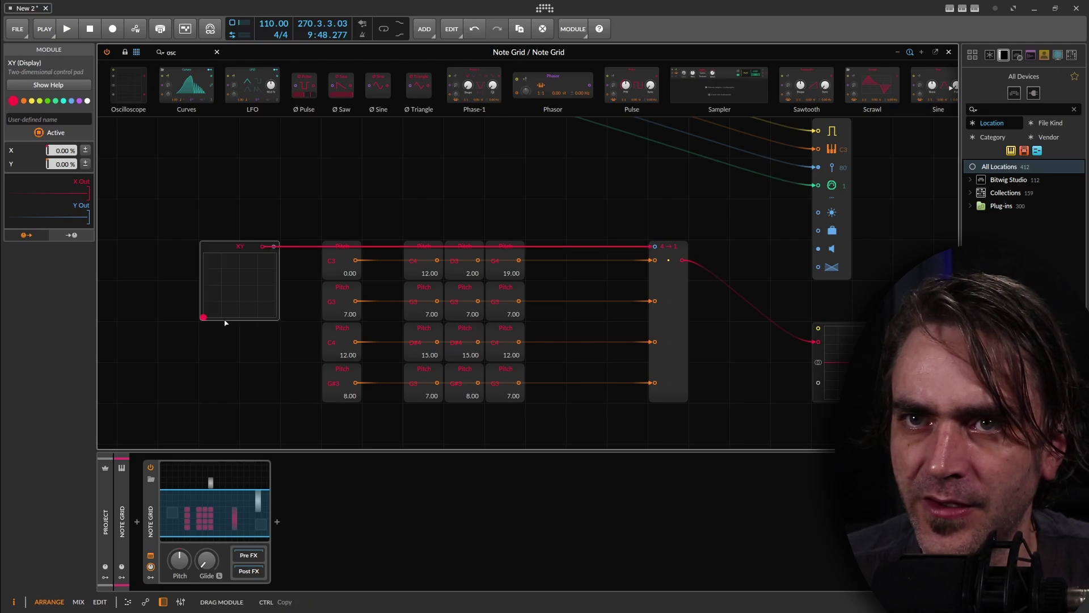
{"action": "scroll", "coordinate": [206, 315], "scroll_direction": "up", "scroll_amount": 3}
{"action": "scroll", "coordinate": [209, 314], "scroll_direction": "down", "scroll_amount": 5}
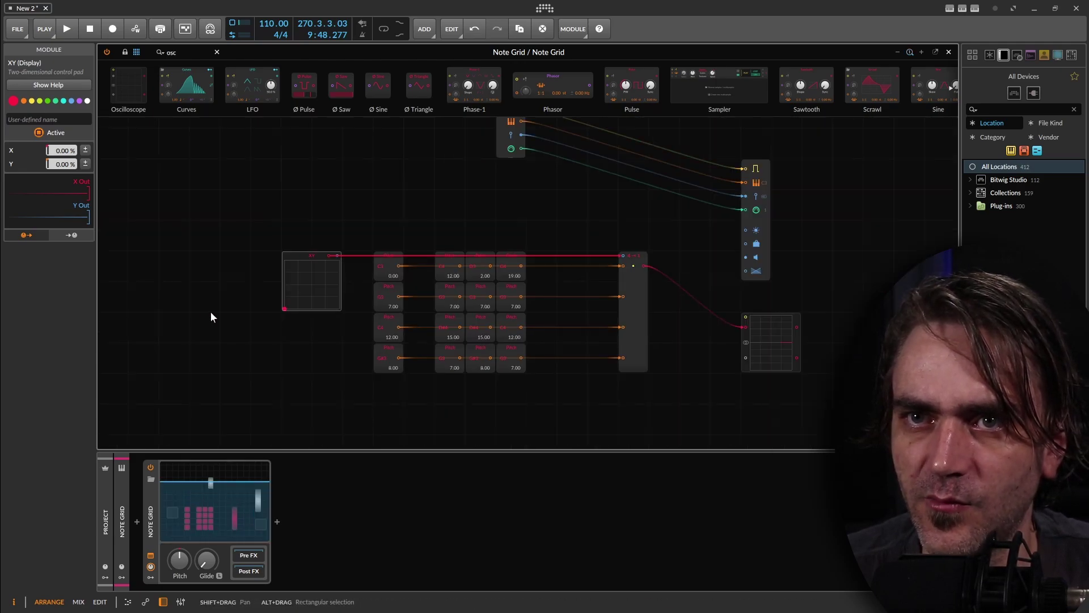
{"action": "scroll", "coordinate": [290, 312], "scroll_direction": "up", "scroll_amount": 4}
{"action": "scroll", "coordinate": [318, 309], "scroll_direction": "down", "scroll_amount": 2}
{"action": "left_click_drag", "start_coordinate": [861, 327], "coordinate": [375, 226]}
{"action": "scroll", "coordinate": [248, 327], "scroll_direction": "up", "scroll_amount": 2}
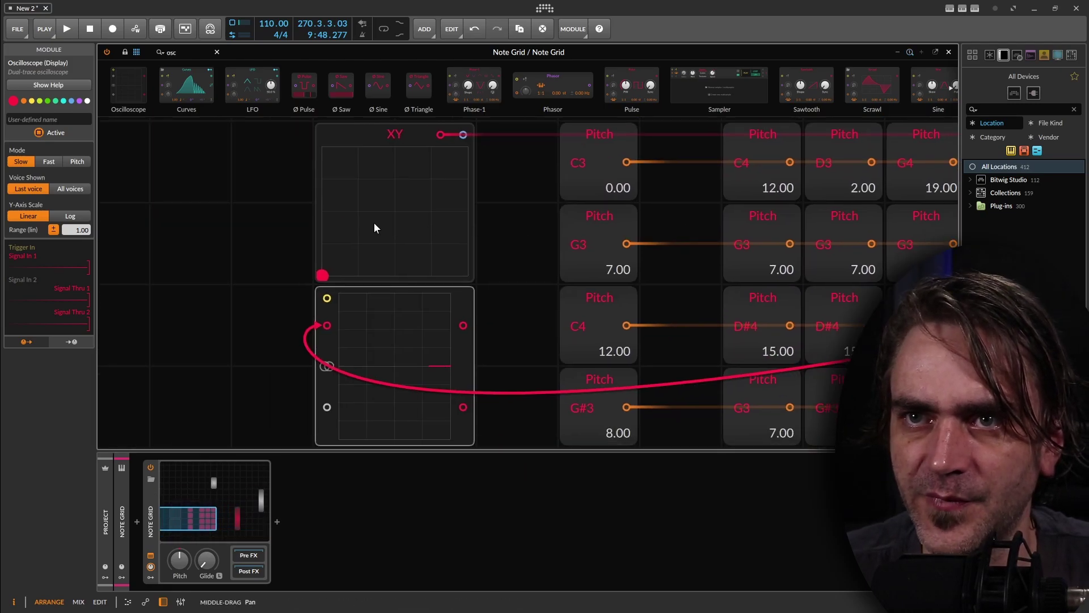
- Sweep the XY control point while watching the Oscilloscope trace, and return it to 0% on both axes
{"action": "left_click_drag", "start_coordinate": [338, 271], "coordinate": [434, 213]}
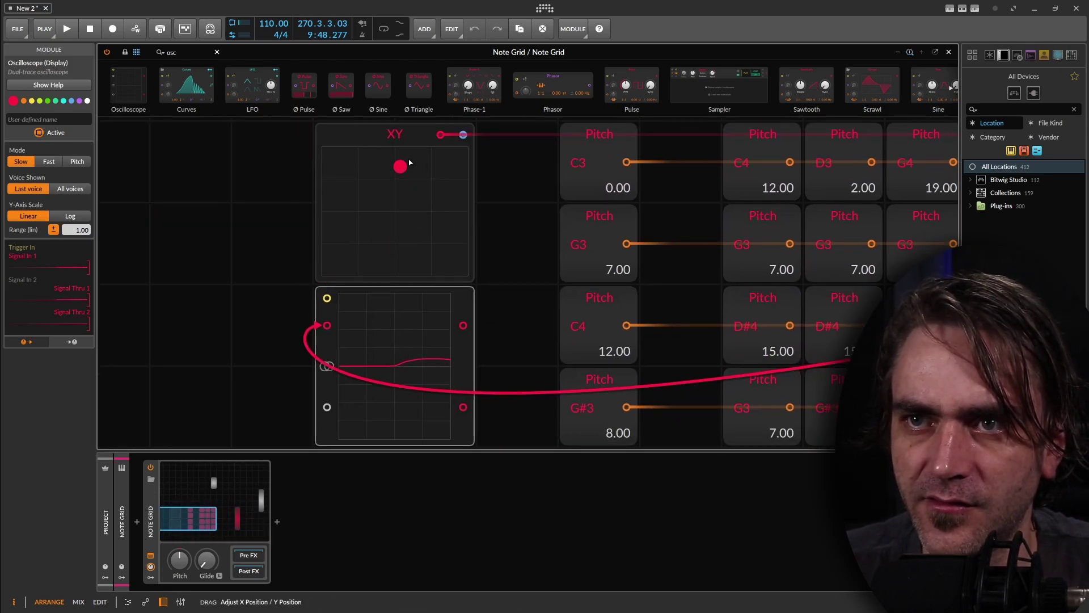
{"action": "left_click_drag", "start_coordinate": [408, 163], "coordinate": [320, 255]}
{"action": "mouse_move", "coordinate": [475, 166]}
{"action": "left_mouse_down"}
{"action": "mouse_move", "coordinate": [332, 252]}
{"action": "mouse_move", "coordinate": [441, 153]}
{"action": "mouse_move", "coordinate": [448, 188]}
{"action": "mouse_move", "coordinate": [473, 154]}
{"action": "left_mouse_up"}
{"action": "left_click_drag", "start_coordinate": [314, 246], "coordinate": [305, 298]}
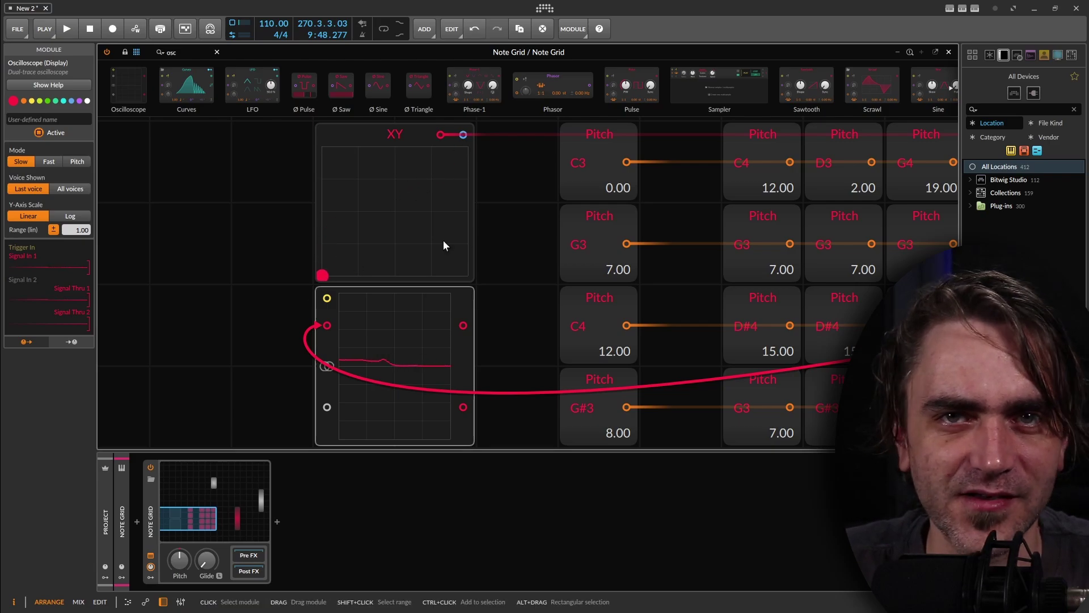
- Set the Merge module's interpolation to Nearest
{"action": "key", "text": "ctrl+minus"}
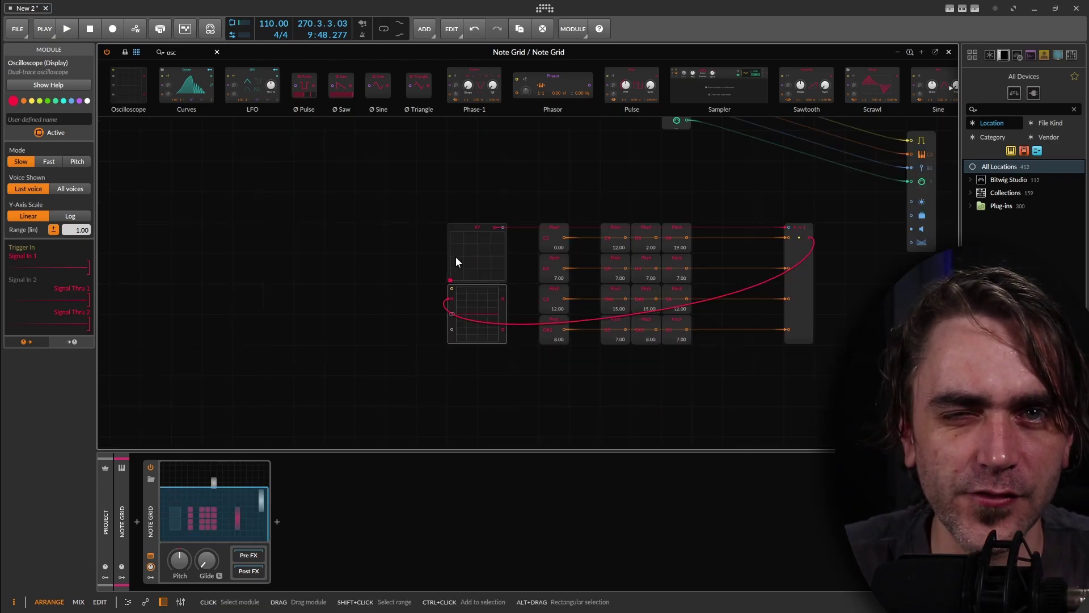
{"action": "left_click_drag", "start_coordinate": [815, 274], "coordinate": [797, 288]}
{"action": "left_click", "coordinate": [776, 257]}
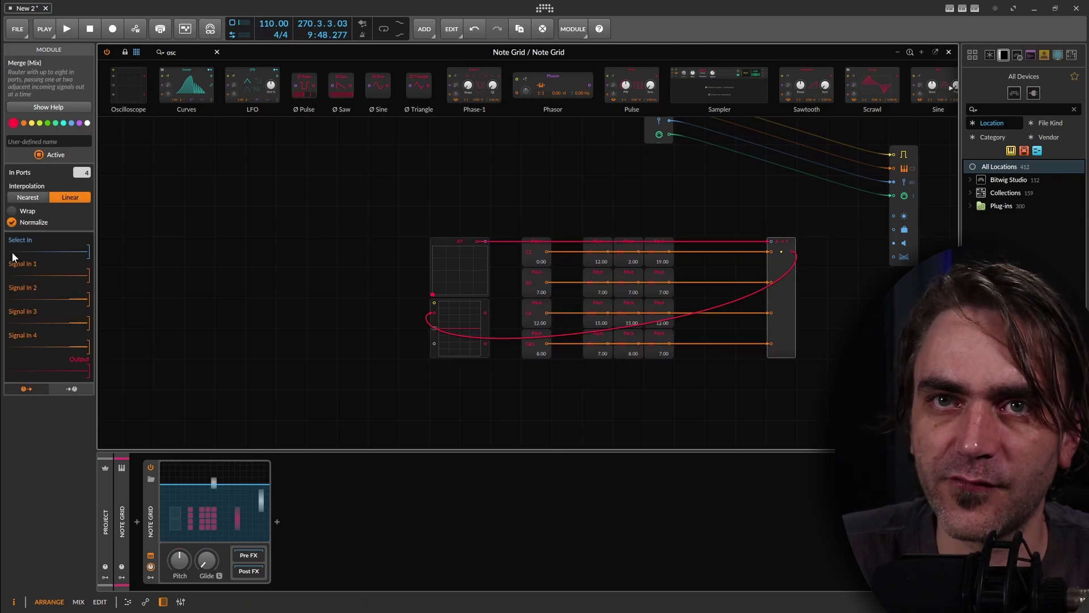
{"action": "key", "text": "plus"}
- Sweep the XY control point across the pad to check the stepped Merge output on the Oscilloscope
{"action": "left_click_drag", "start_coordinate": [358, 336], "coordinate": [461, 272]}
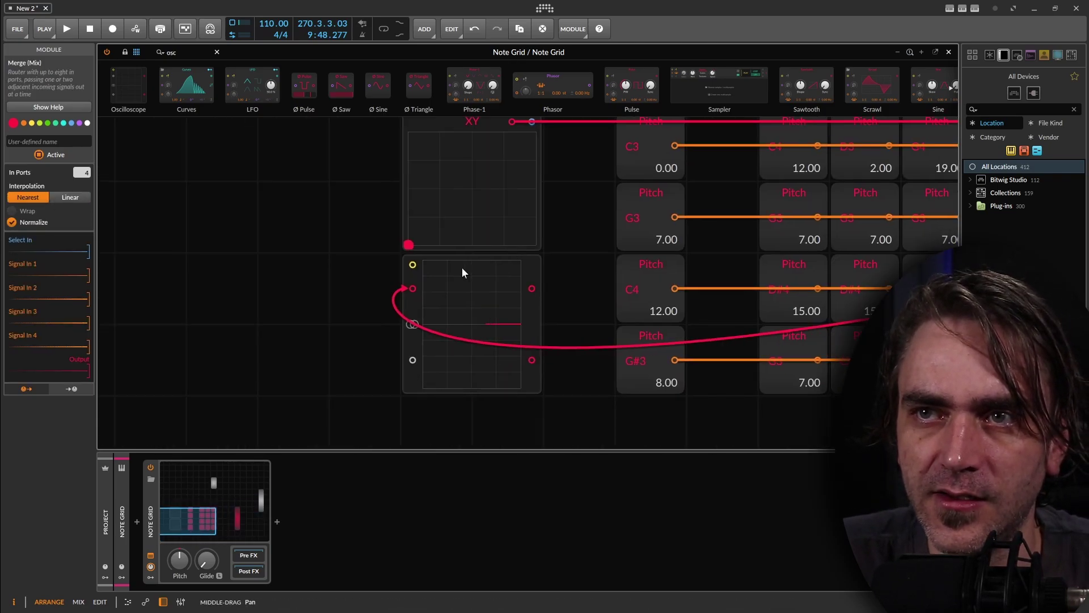
{"action": "key", "text": "plus"}
{"action": "left_click_drag", "start_coordinate": [393, 239], "coordinate": [396, 238]}
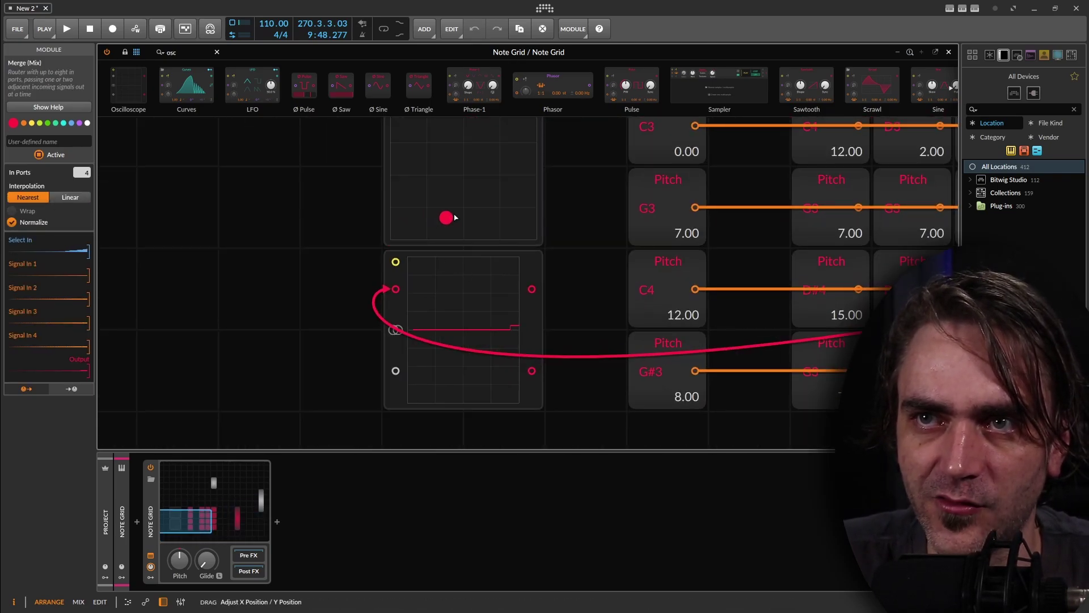
{"action": "left_click_drag", "start_coordinate": [455, 196], "coordinate": [497, 180]}
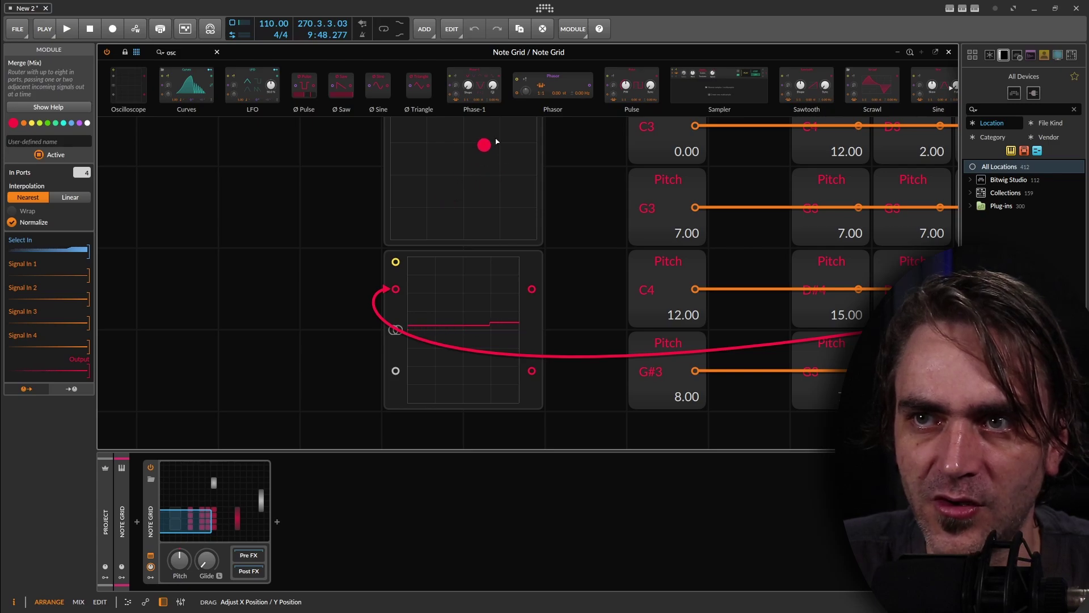
{"action": "left_click_drag", "start_coordinate": [496, 141], "coordinate": [449, 180]}
- Delete the Oscilloscope module and return the XY control point to 0% on both axes
{"action": "key", "text": "minus"}
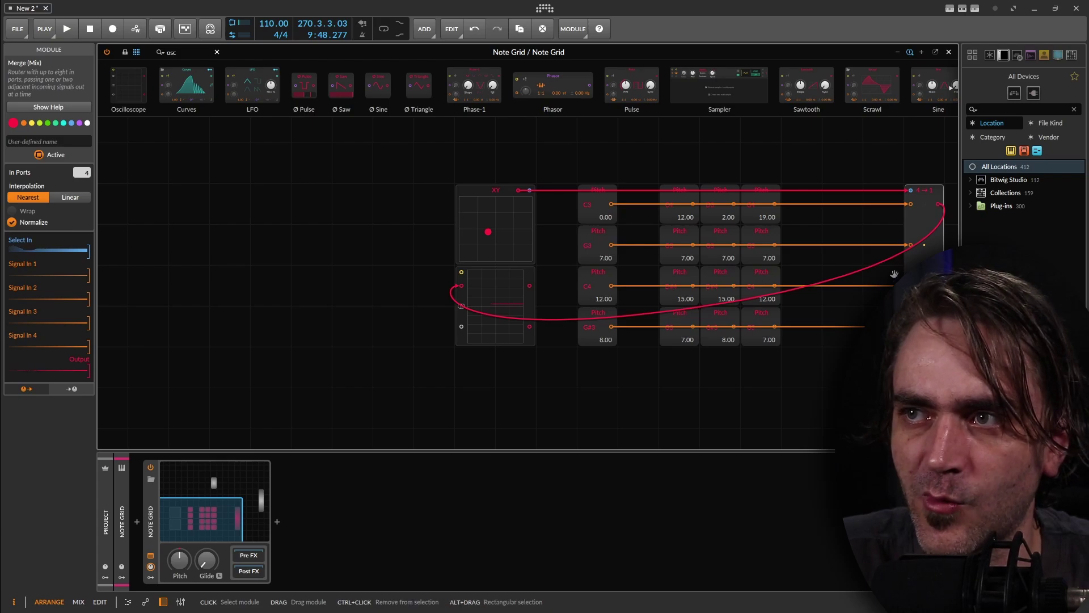
{"action": "left_click_drag", "start_coordinate": [894, 274], "coordinate": [727, 329]}
{"action": "left_click", "coordinate": [314, 365]}
{"action": "key", "text": "Delete"}
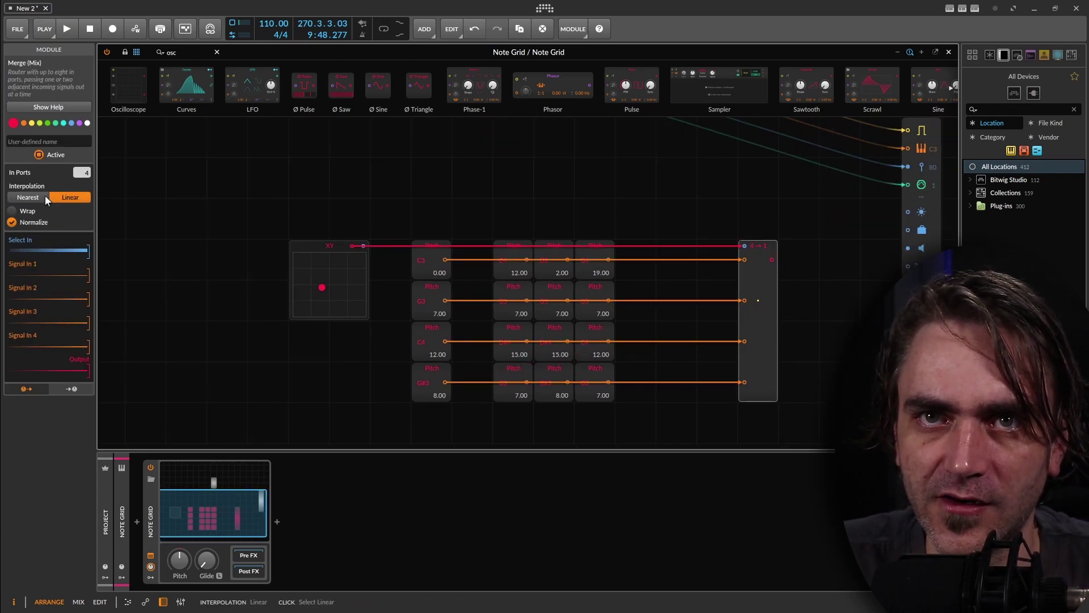
{"action": "left_click_drag", "start_coordinate": [225, 276], "coordinate": [227, 271]}
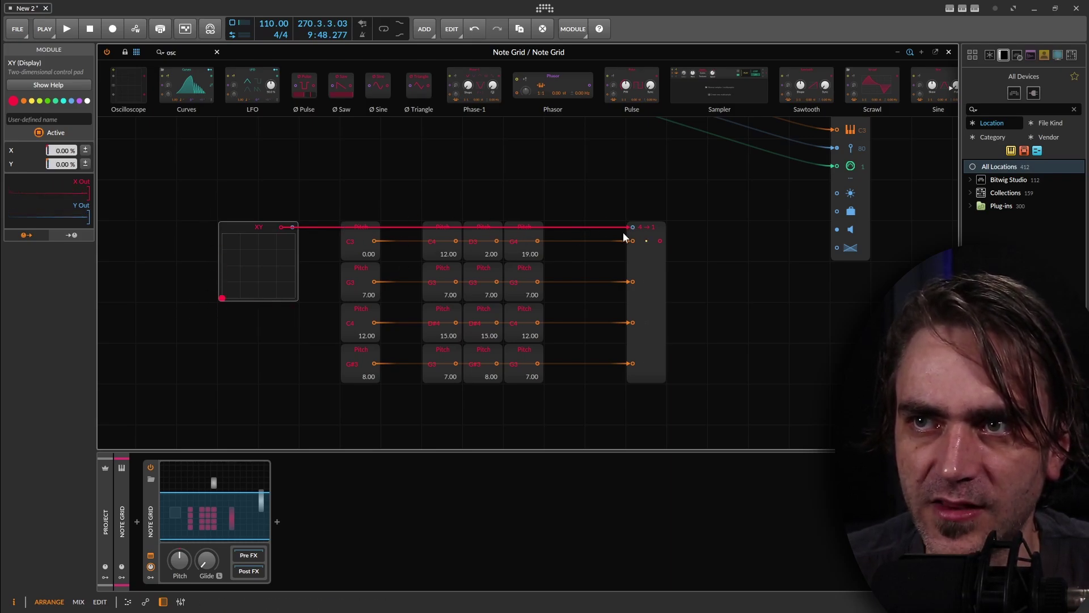
- Replace the X cable into the Merge select input with one from the XY module's Y output, and test it with vertical sweeps
{"action": "left_click_drag", "start_coordinate": [633, 227], "coordinate": [553, 203]}
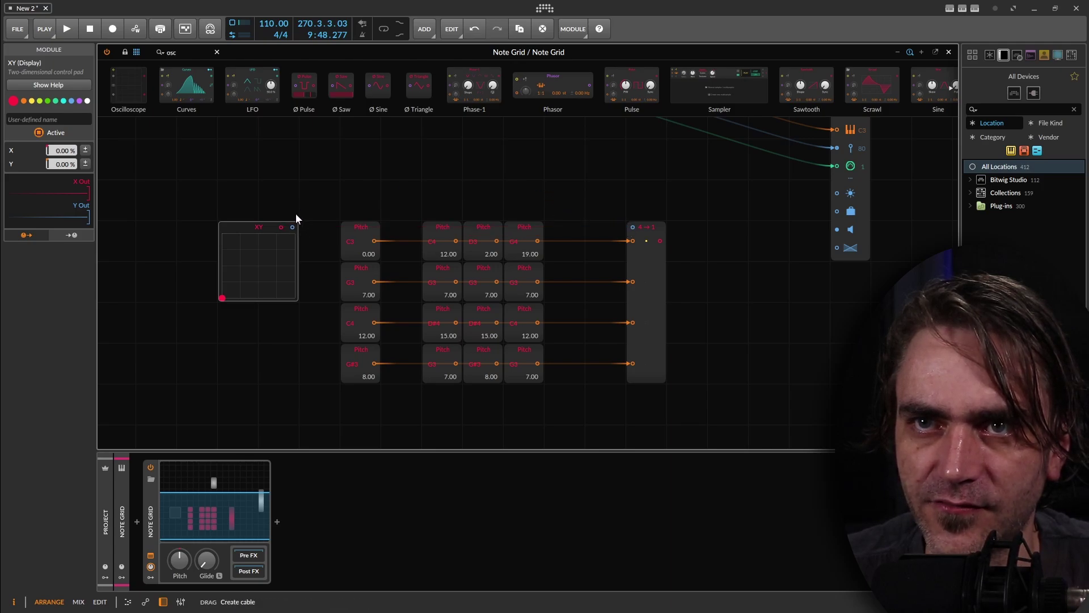
{"action": "left_click_drag", "start_coordinate": [312, 188], "coordinate": [633, 227]}
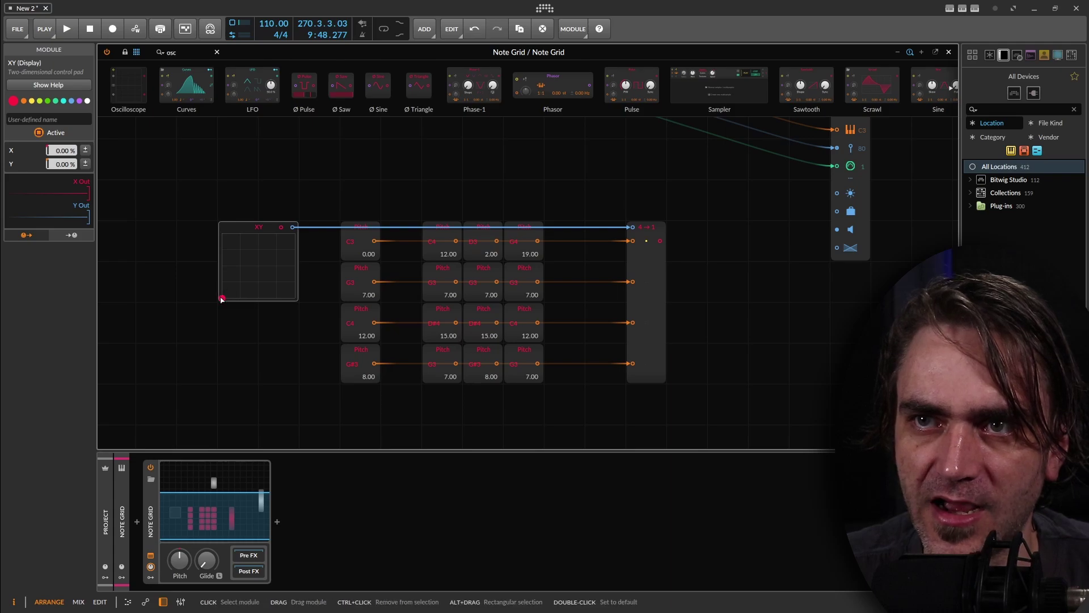
{"action": "left_click_drag", "start_coordinate": [222, 299], "coordinate": [223, 300]}
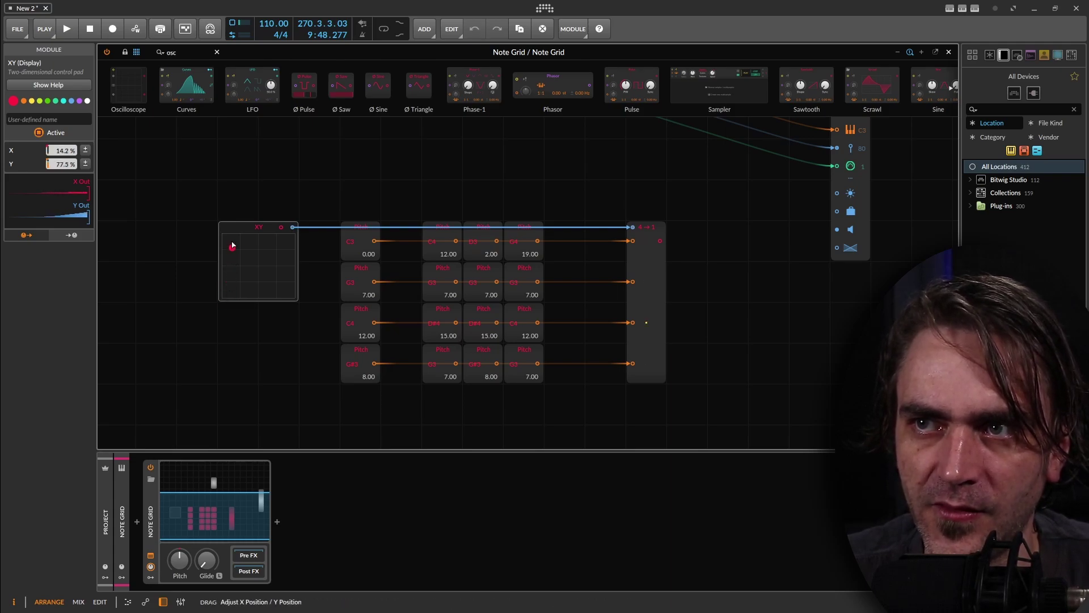
{"action": "left_click_drag", "start_coordinate": [234, 299], "coordinate": [229, 304]}
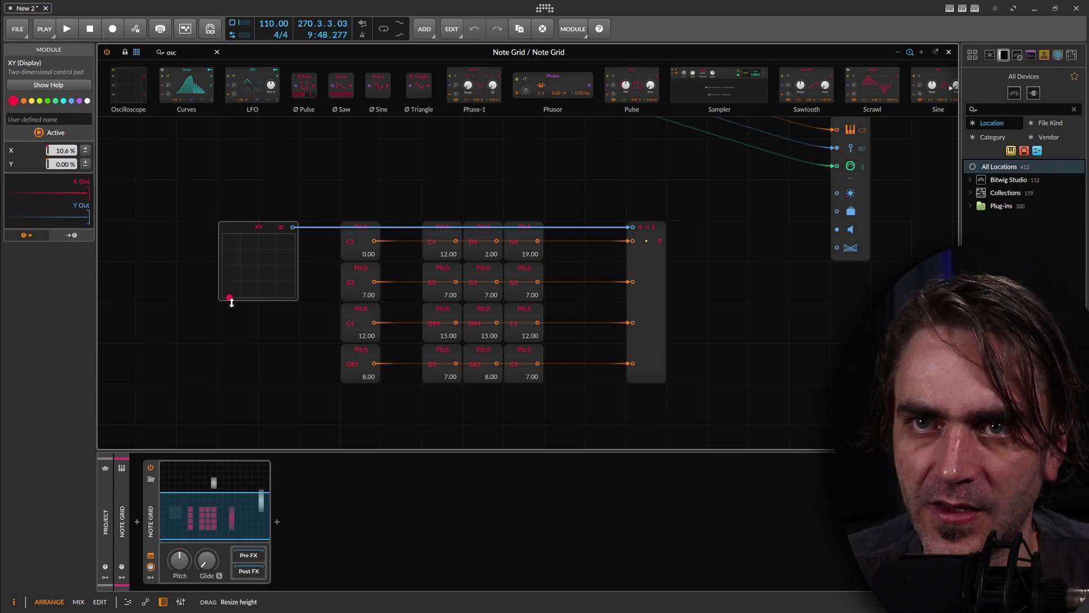
{"action": "left_click_drag", "start_coordinate": [229, 298], "coordinate": [232, 275]}
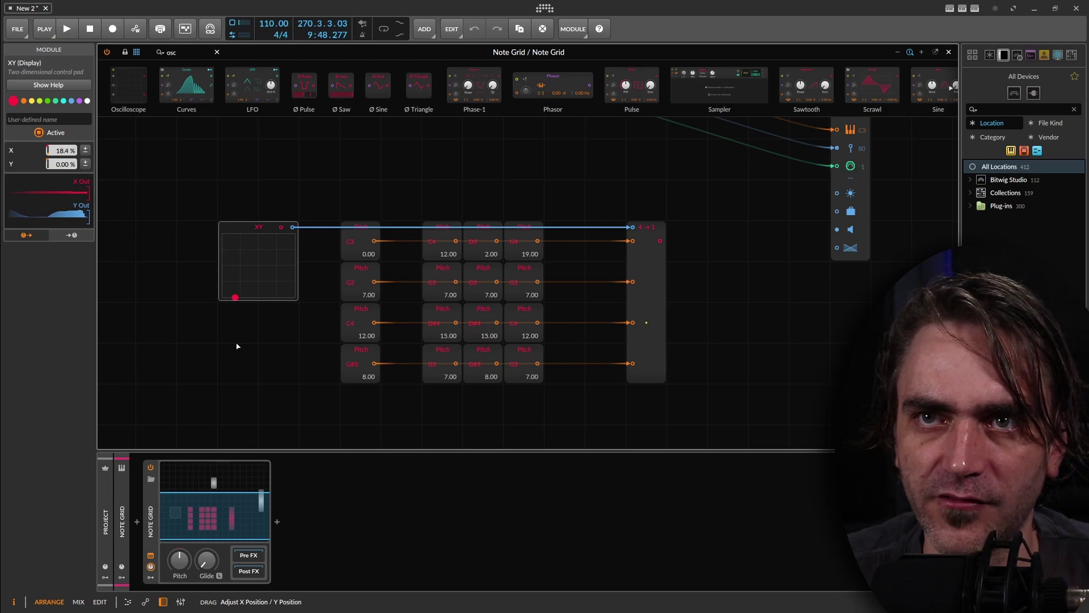
- Insert a Ø Reverse module between the XY module's Y output and the Merge select input, making room beside the XY module
{"action": "left_click_drag", "start_coordinate": [187, 50], "coordinate": [81, 64]}
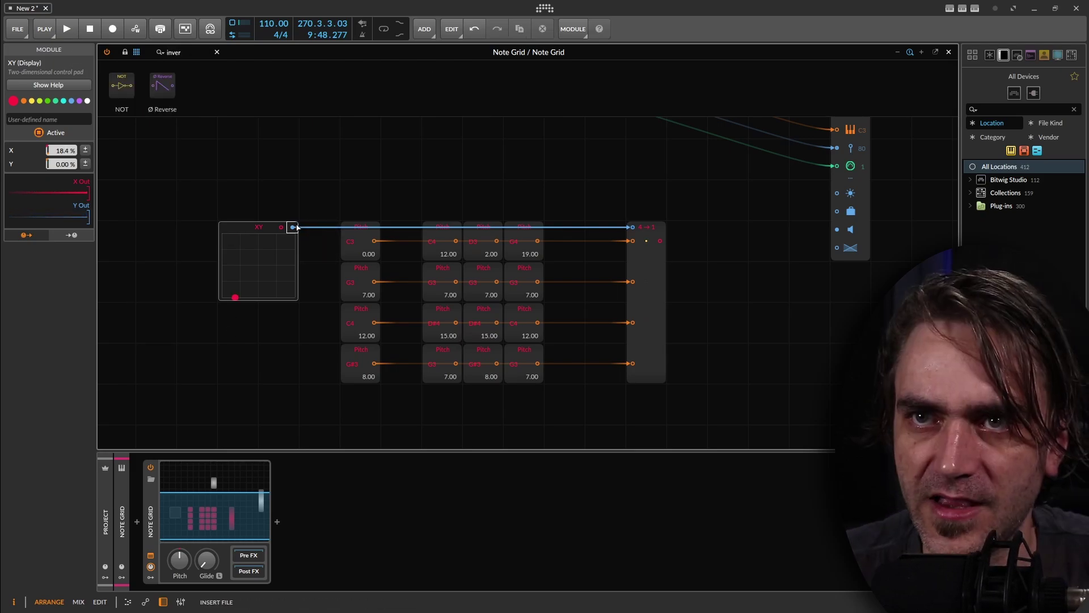
{"action": "left_click_drag", "start_coordinate": [162, 85], "coordinate": [209, 232]}
{"action": "left_click_drag", "start_coordinate": [308, 234], "coordinate": [267, 233]}
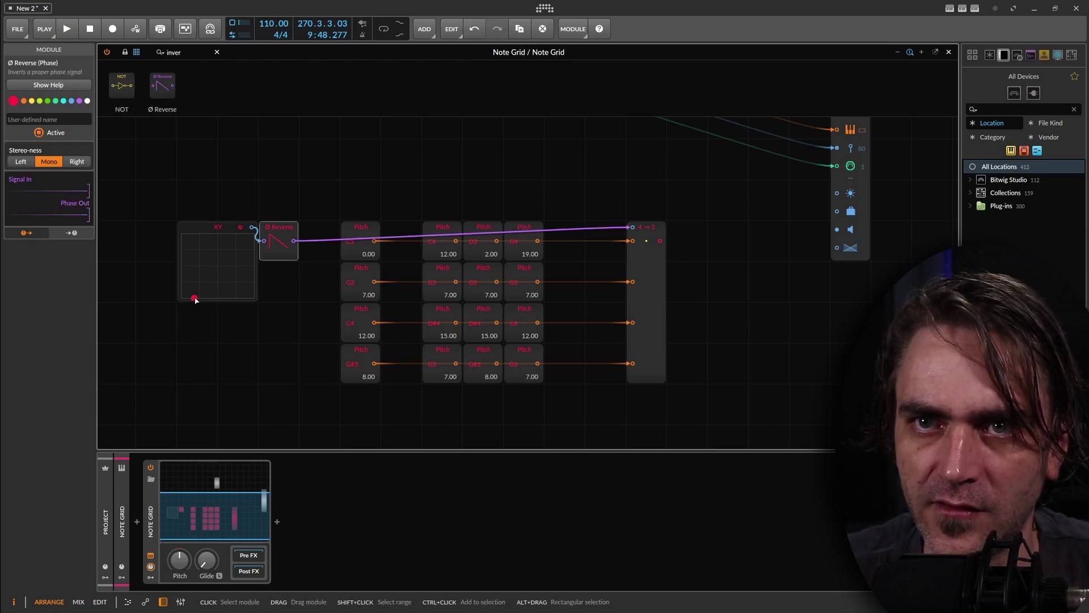
- Sweep the XY control point vertically to check which Merge input the reversed Y signal selects, ending at 0% Y
{"action": "left_click_drag", "start_coordinate": [194, 298], "coordinate": [188, 327]}
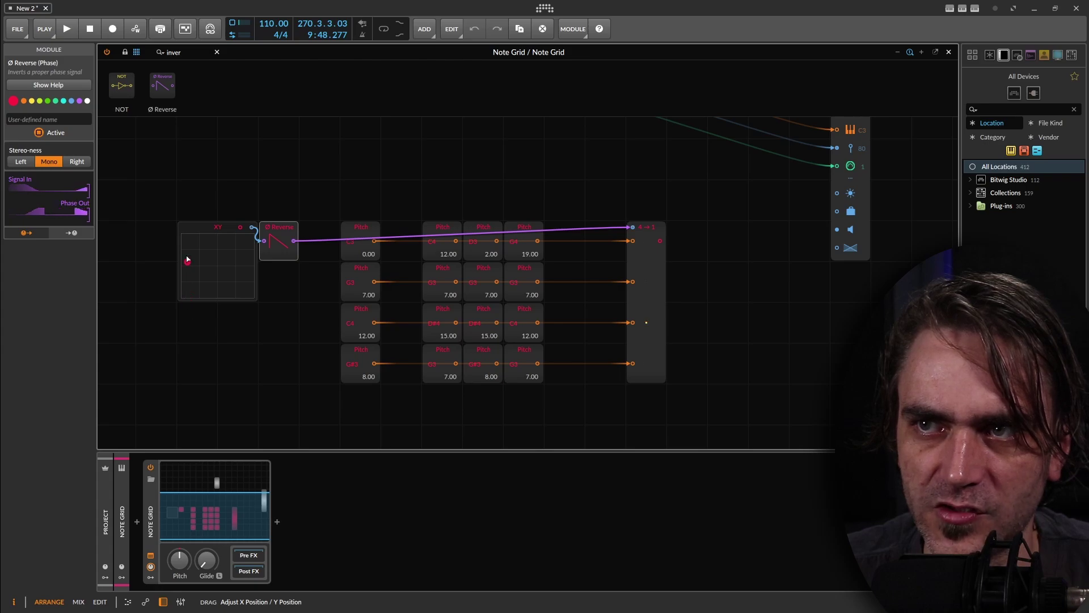
{"action": "left_click_drag", "start_coordinate": [187, 259], "coordinate": [192, 206]}
{"action": "left_click_drag", "start_coordinate": [188, 260], "coordinate": [191, 304]}
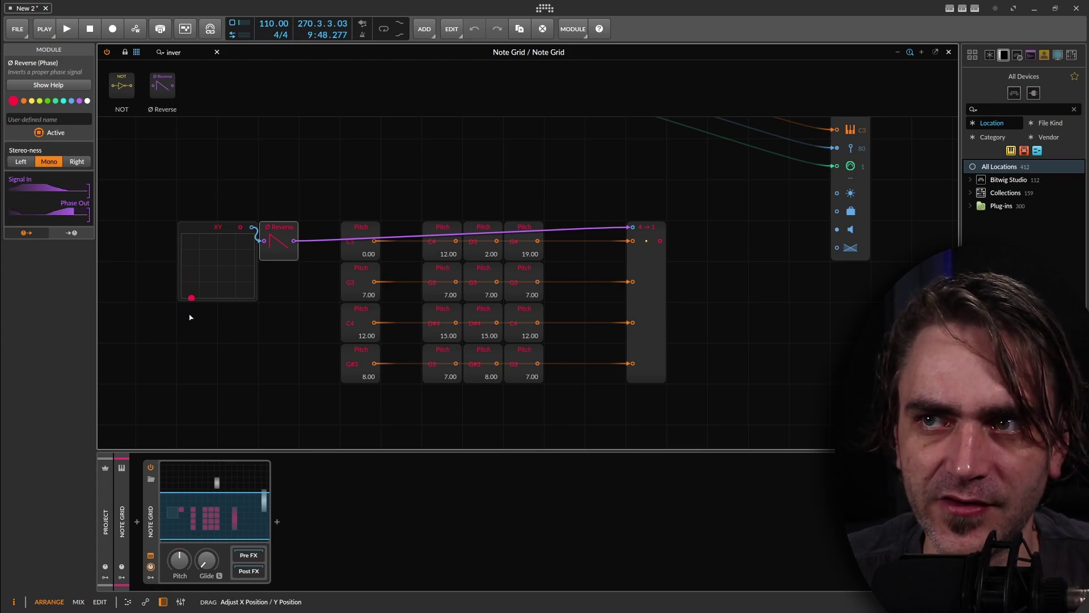
{"action": "left_click", "coordinate": [189, 291]}
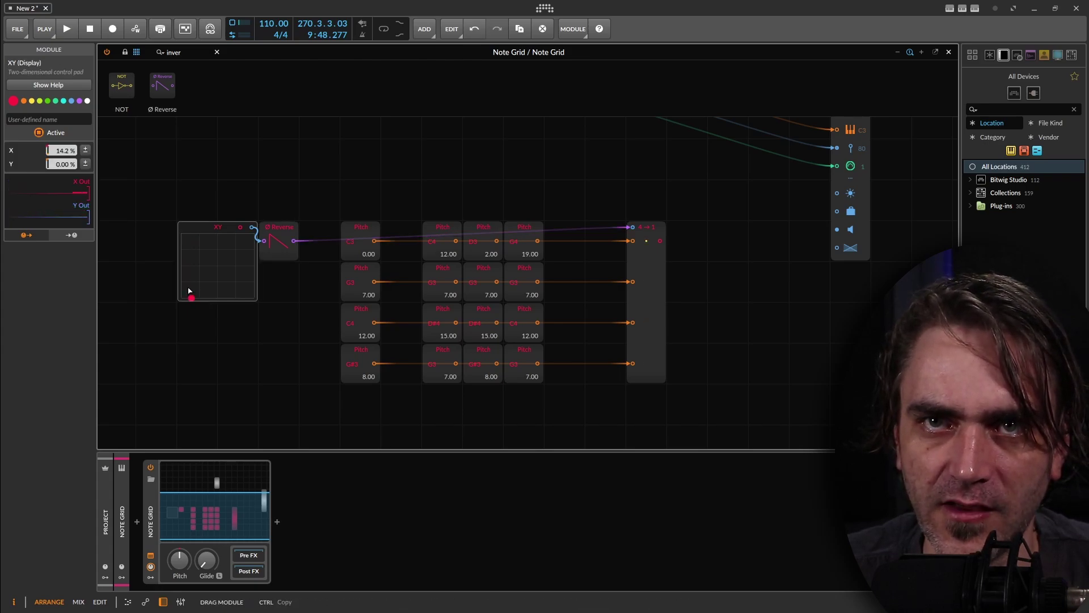
{"action": "left_click_drag", "start_coordinate": [192, 297], "coordinate": [190, 314]}
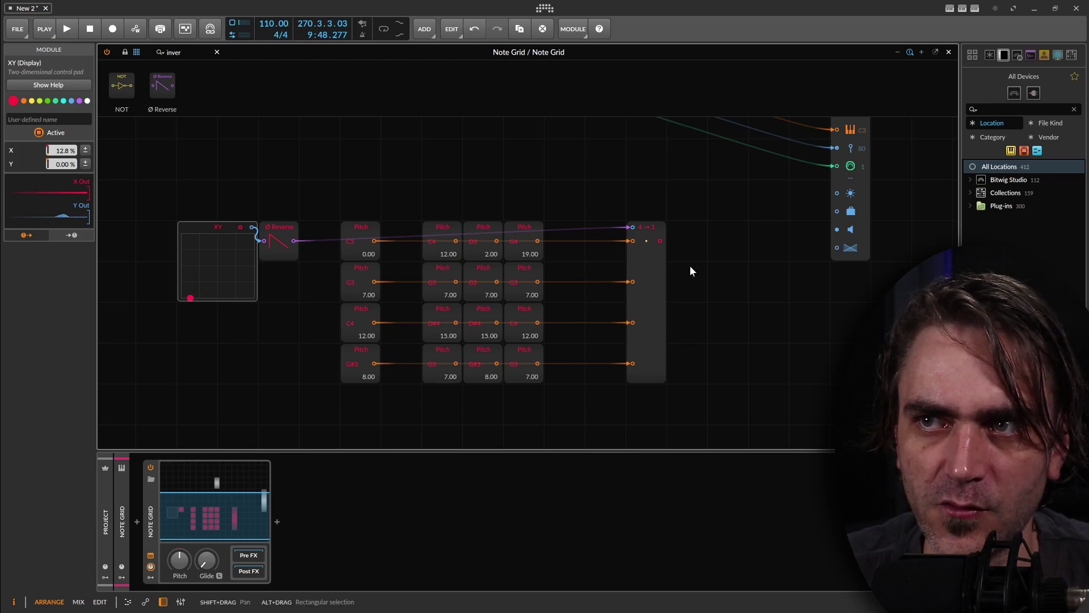
- Add a Value Scaler between the XY module's Y output and the Ø Reverse module, with low level 0% and high level 100%
{"action": "left_click", "coordinate": [649, 246]}
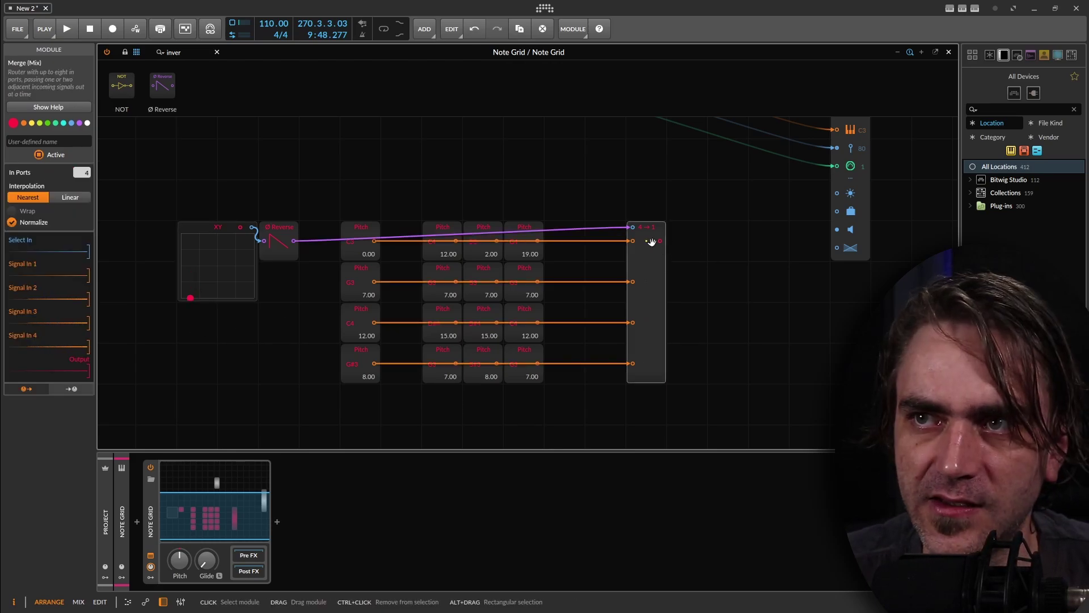
{"action": "left_click", "coordinate": [169, 52]}
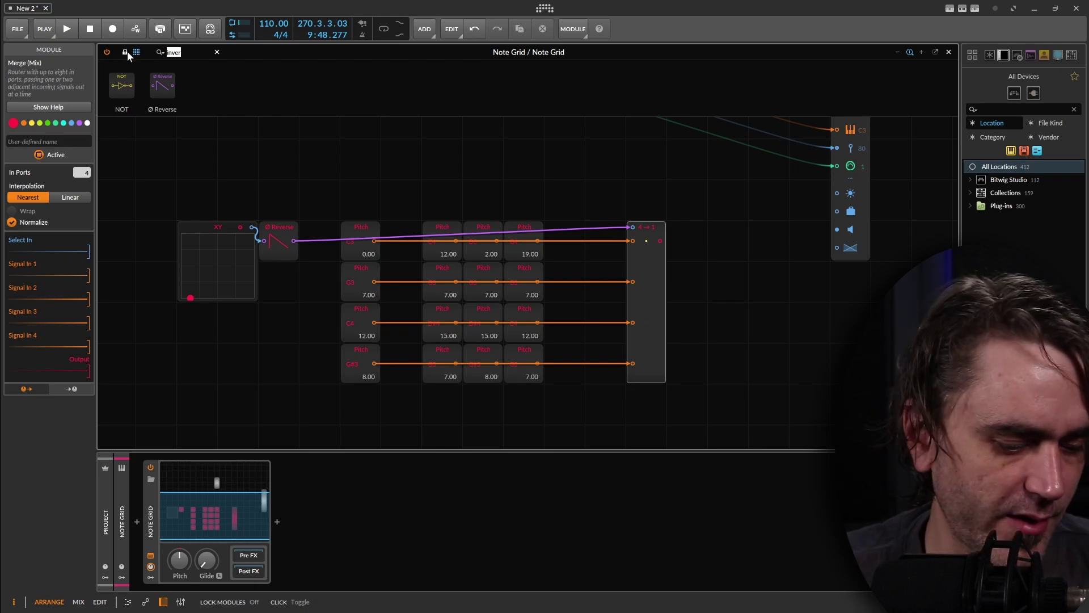
{"action": "type", "text": "valu"}
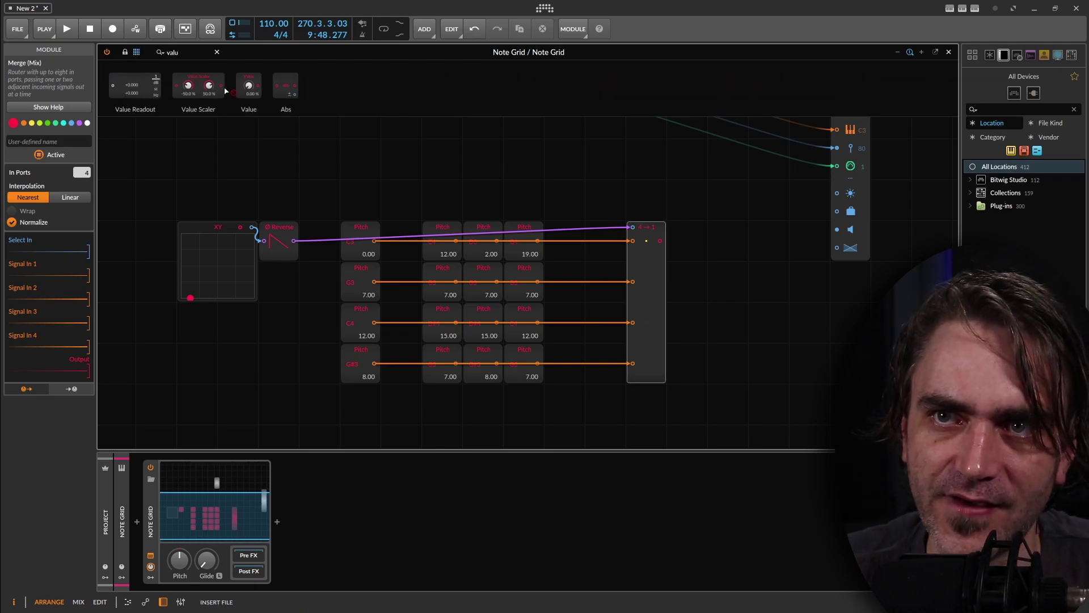
{"action": "left_click_drag", "start_coordinate": [225, 90], "coordinate": [287, 187]}
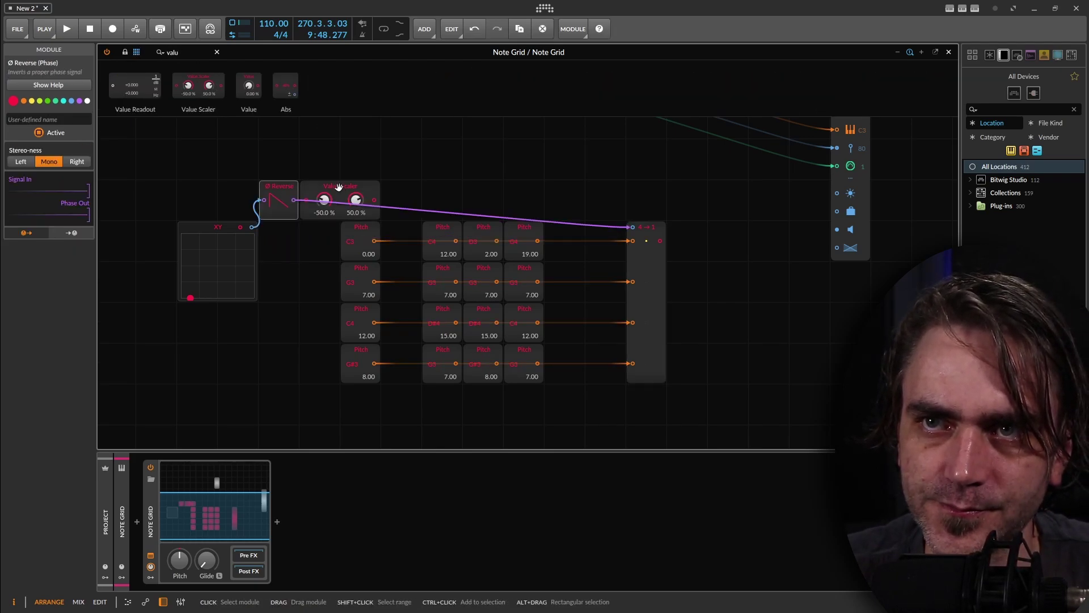
{"action": "key", "text": "ctrl+z"}
{"action": "key", "text": "ctrl+z"}
{"action": "left_click_drag", "start_coordinate": [202, 81], "coordinate": [316, 153]}
{"action": "key", "text": "ctrl+shift+z"}
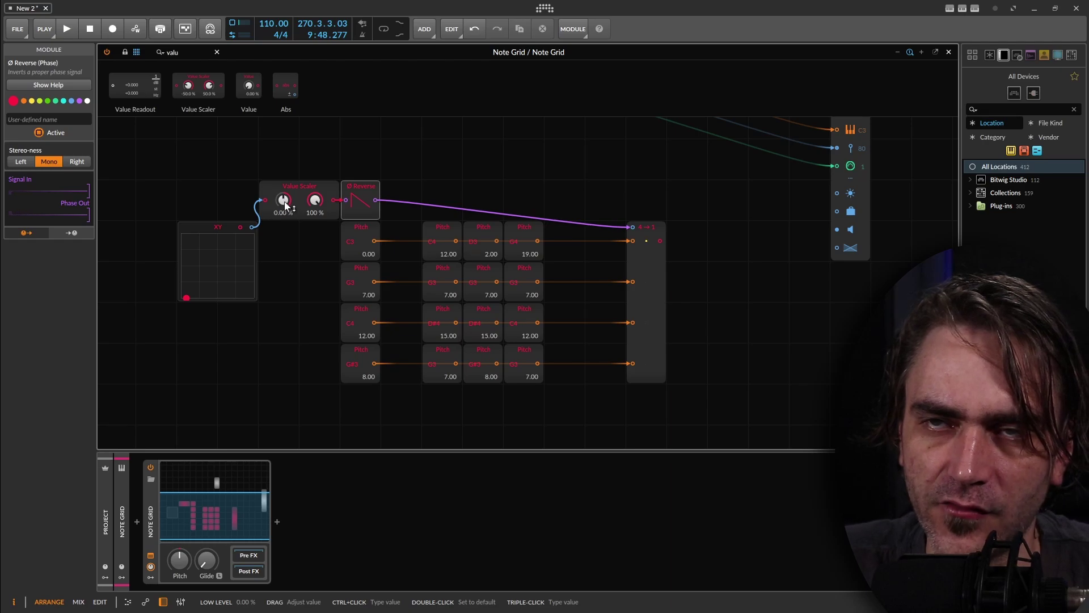
- Set the Value Scaler's low level to 0.10% so the lowest Y position selects the fourth Merge input
{"action": "left_click_drag", "start_coordinate": [287, 206], "coordinate": [287, 202]}
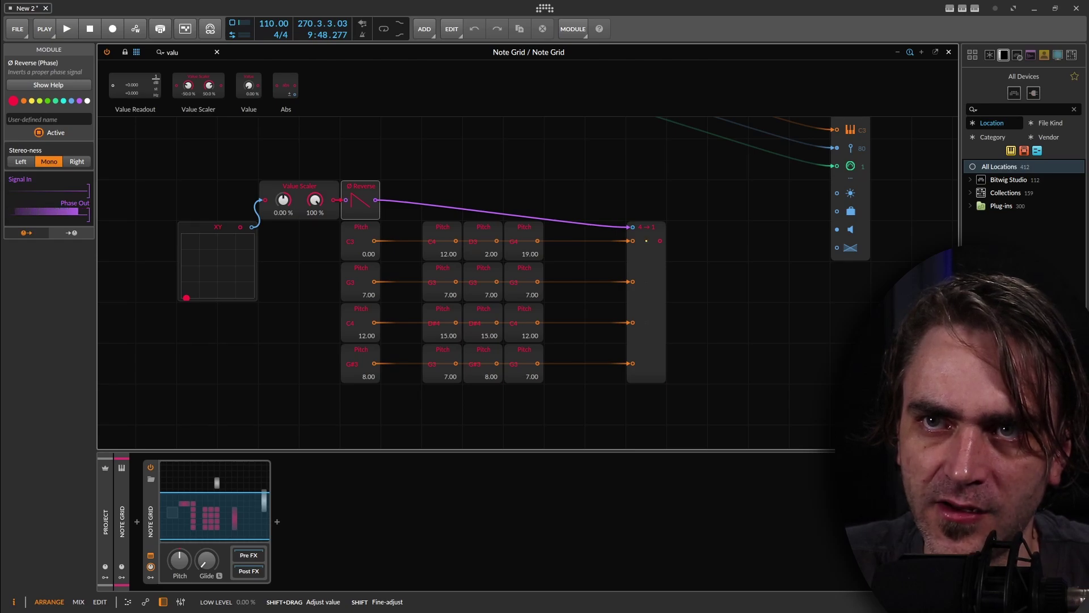
{"action": "left_click_drag", "start_coordinate": [283, 199], "coordinate": [283, 200]}
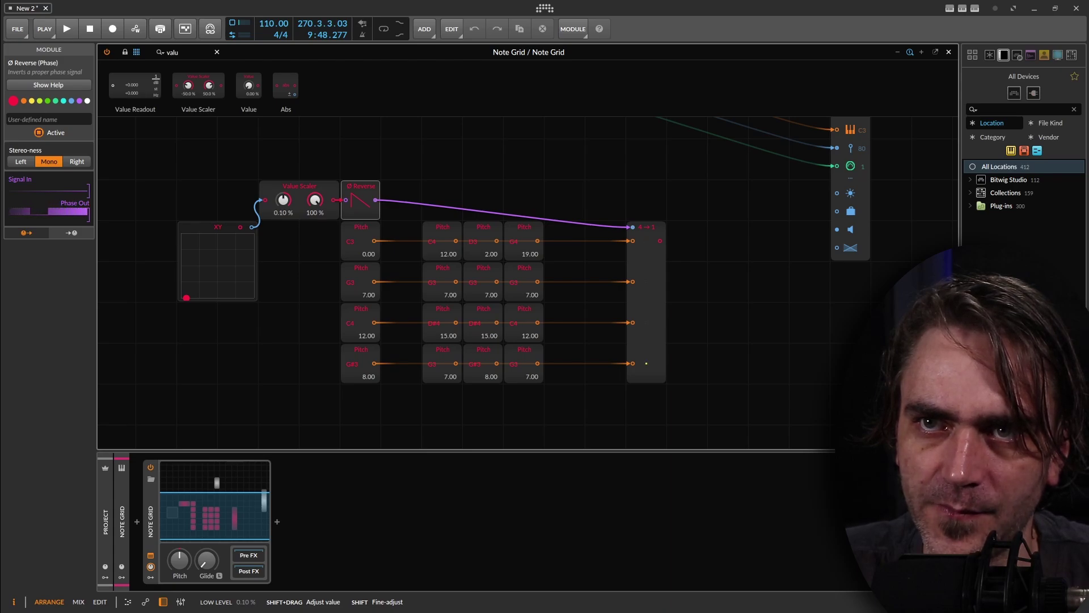
{"action": "left_click", "coordinate": [646, 360]}
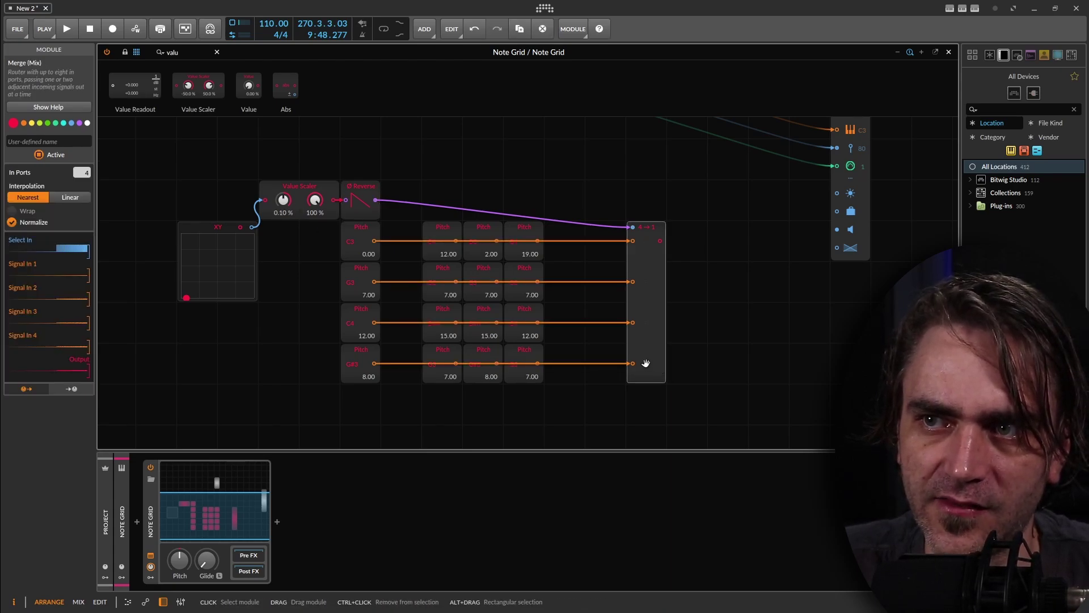
- Sweep the XY control point vertically from bottom to top and back to check which Pitch row the Merge selects
{"action": "left_click_drag", "start_coordinate": [187, 298], "coordinate": [188, 291]}
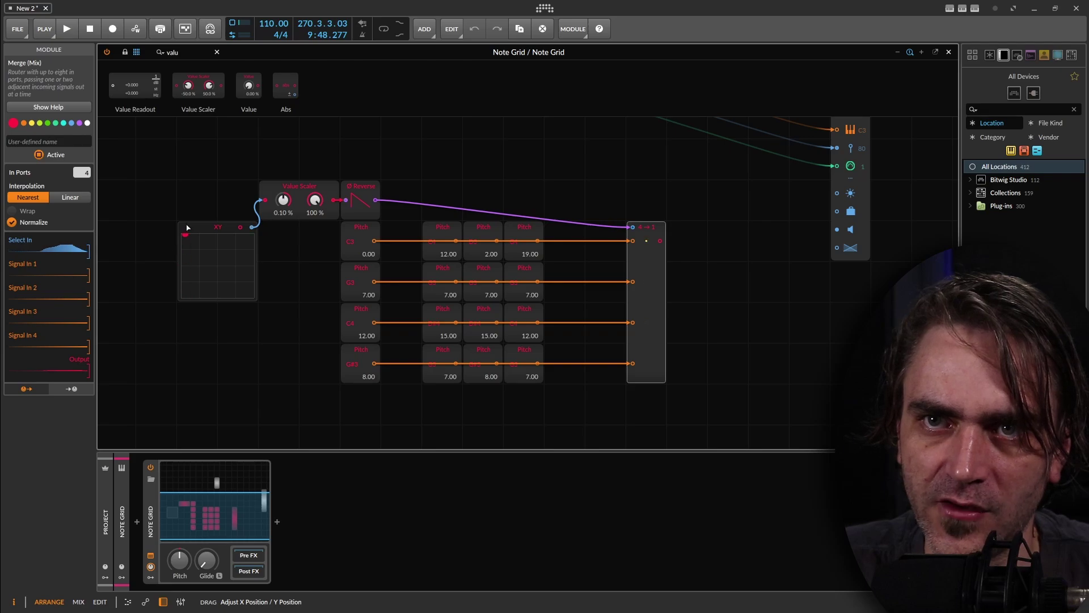
{"action": "left_click_drag", "start_coordinate": [186, 228], "coordinate": [187, 301]}
{"action": "left_click_drag", "start_coordinate": [326, 232], "coordinate": [354, 375]}
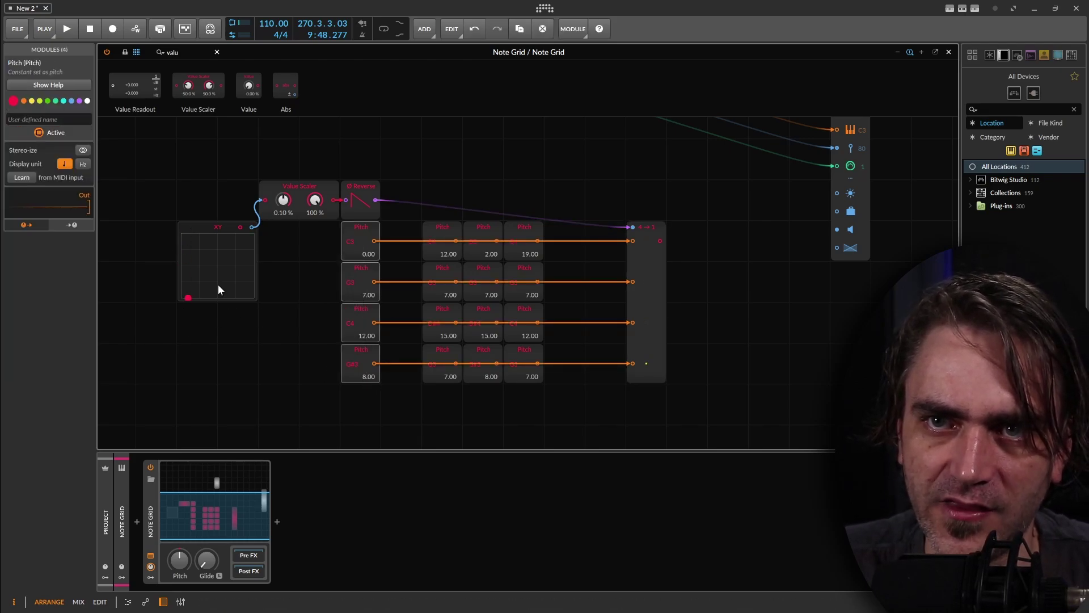
{"action": "left_click_drag", "start_coordinate": [187, 295], "coordinate": [189, 281]}
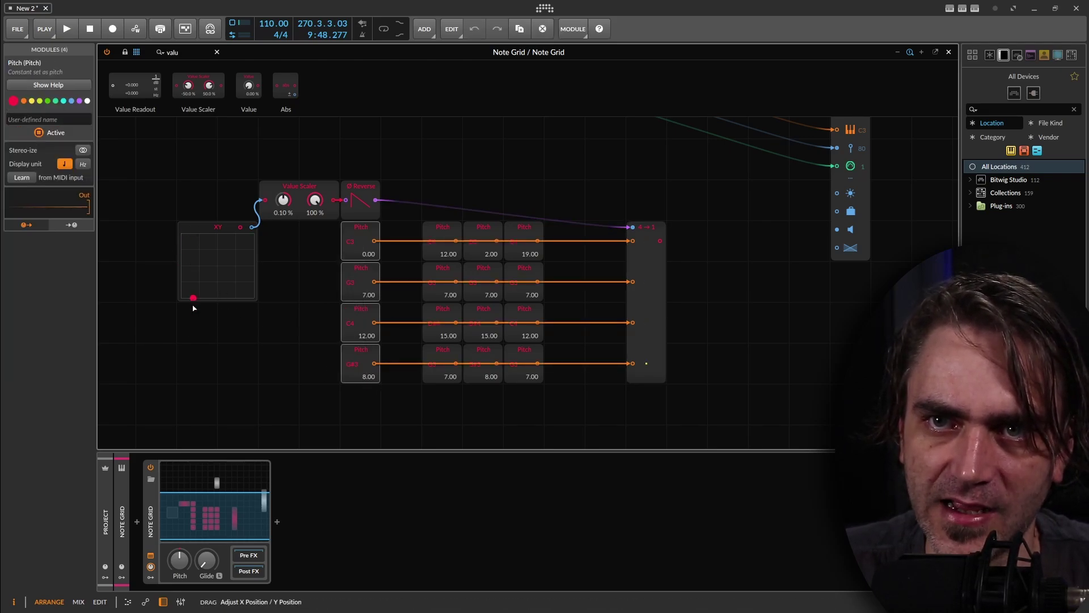
- Move the Value Scaler and Ø Reverse modules together up and to the right, above the Pitch grid
{"action": "left_click_drag", "start_coordinate": [406, 154], "coordinate": [305, 211]}
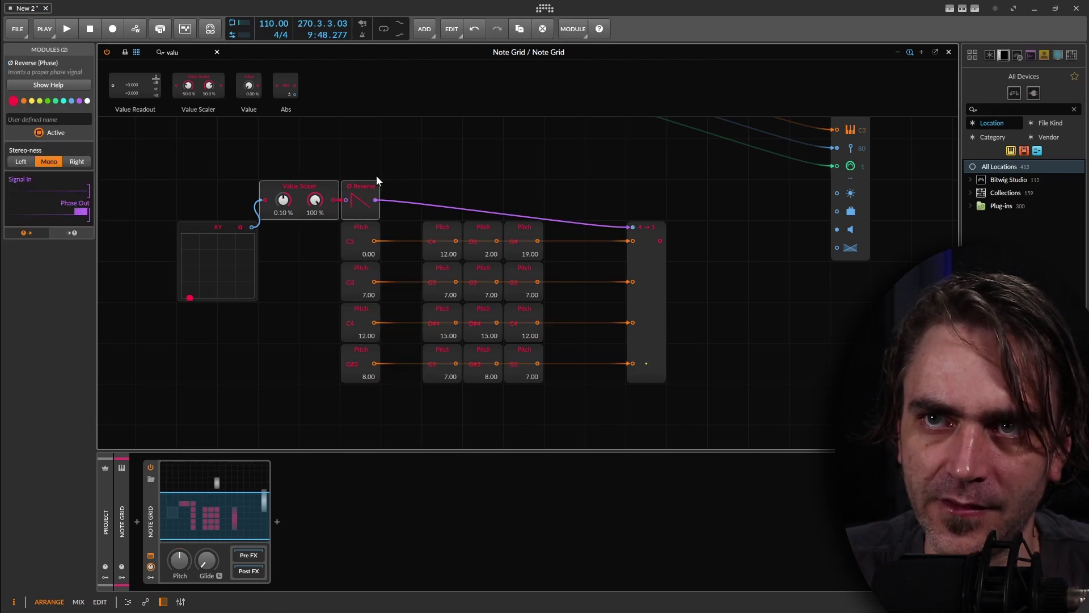
{"action": "left_click_drag", "start_coordinate": [360, 186], "coordinate": [446, 154]}
{"action": "left_click", "coordinate": [688, 215]}
- Duplicate the four-input Merge module with its cables and place the copy to the lower right of the original
{"action": "left_click", "coordinate": [642, 323]}
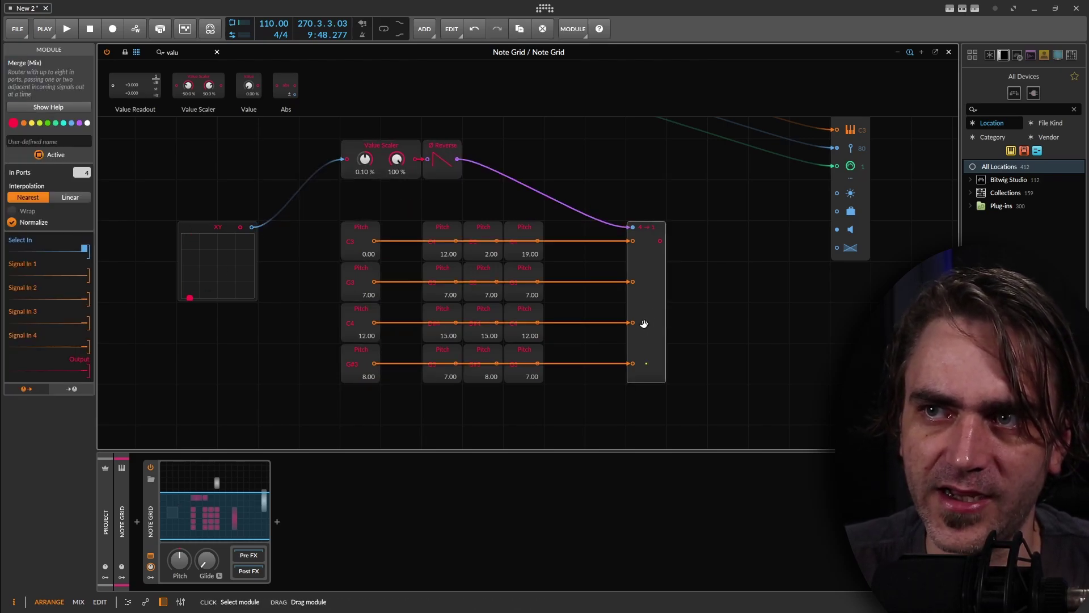
{"action": "left_click_drag", "start_coordinate": [656, 289], "coordinate": [738, 373], "text": "ctrl"}
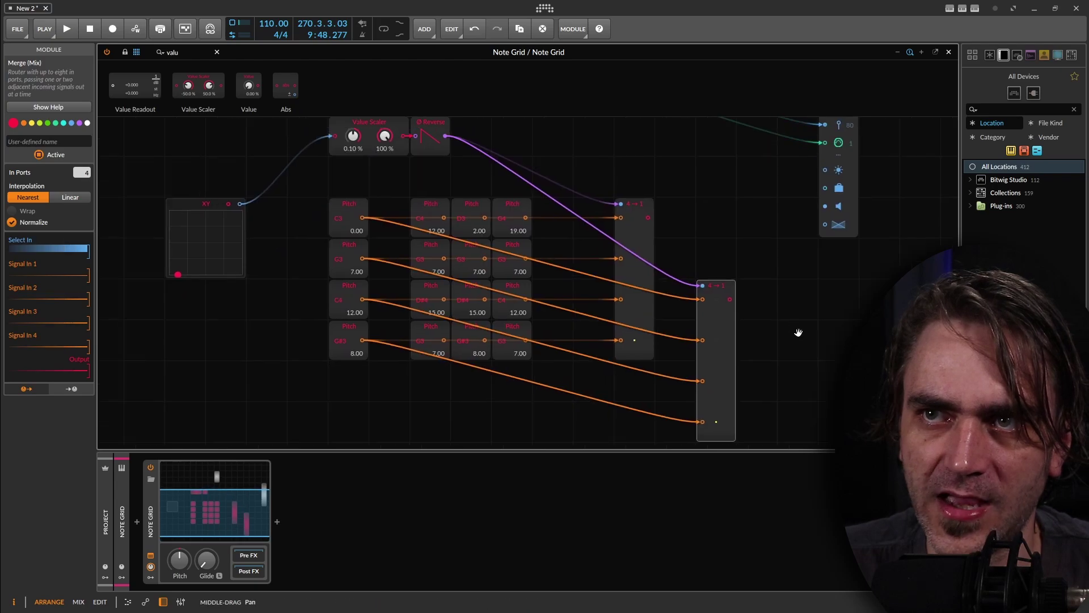
{"action": "left_click_drag", "start_coordinate": [504, 150], "coordinate": [288, 213]}
{"action": "left_click_drag", "start_coordinate": [803, 306], "coordinate": [818, 241]}
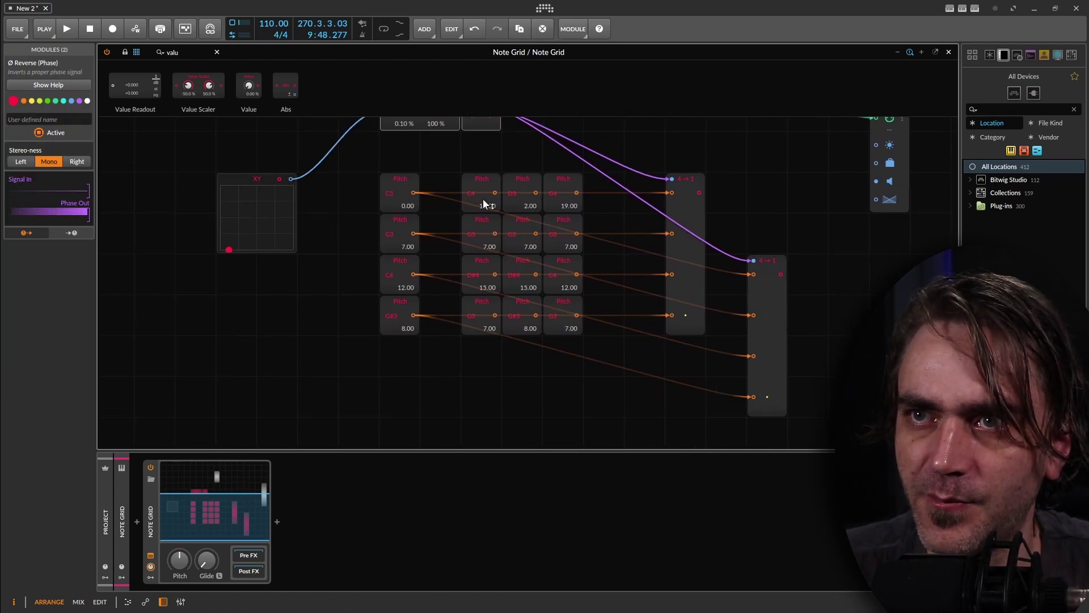
- Place the second Pitch column directly beside the first and wire its outputs to the matching inputs of the second Merge
{"action": "left_click_drag", "start_coordinate": [482, 160], "coordinate": [457, 176]}
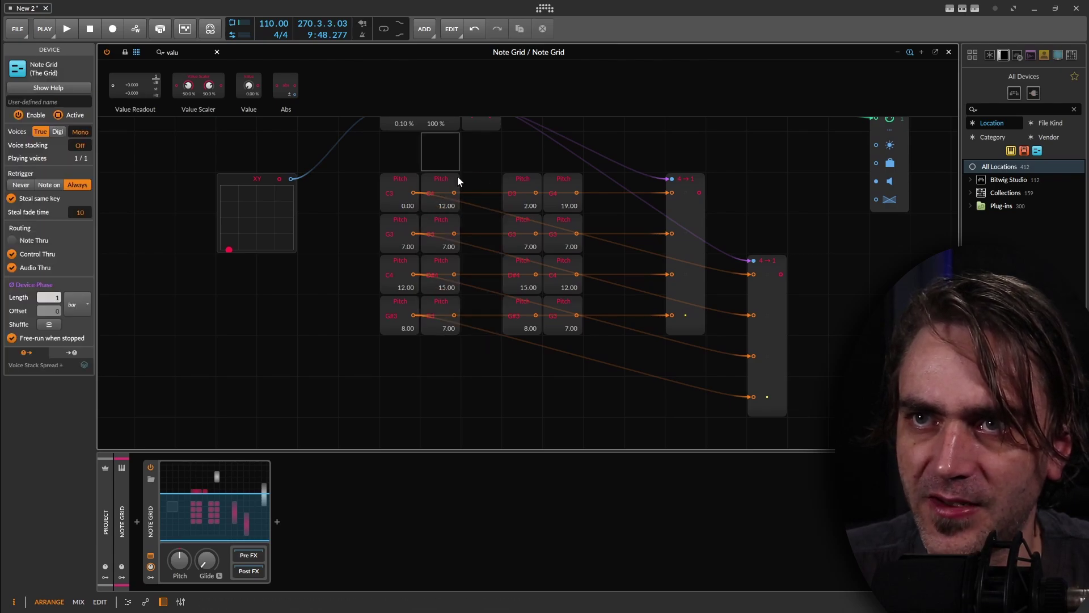
{"action": "left_click_drag", "start_coordinate": [646, 271], "coordinate": [753, 274]}
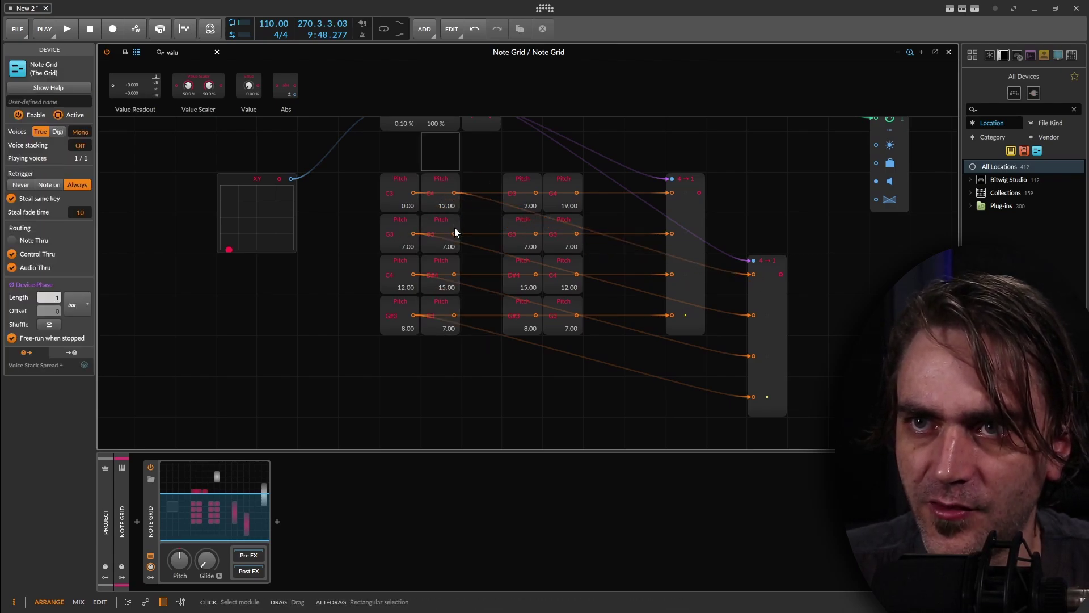
{"action": "left_click_drag", "start_coordinate": [454, 234], "coordinate": [753, 315]}
{"action": "left_click_drag", "start_coordinate": [454, 274], "coordinate": [726, 274]}
- Duplicate the two Merges to make four, feed them from the third and fourth Pitch columns, and close the columns up into a grid
{"action": "left_click_drag", "start_coordinate": [777, 205], "coordinate": [685, 269]}
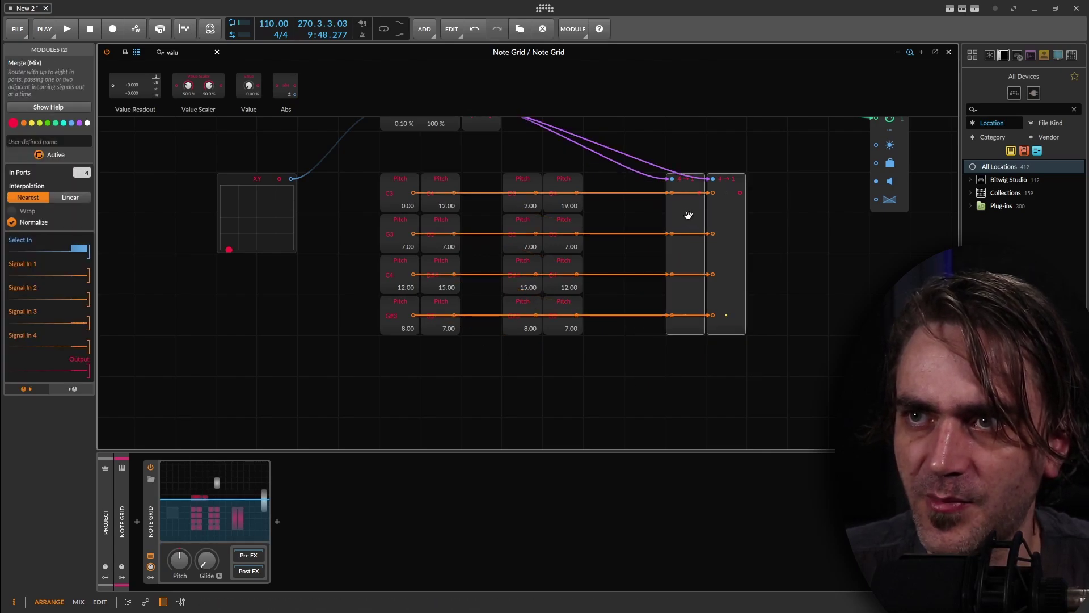
{"action": "left_click_drag", "start_coordinate": [687, 211], "coordinate": [649, 132]}
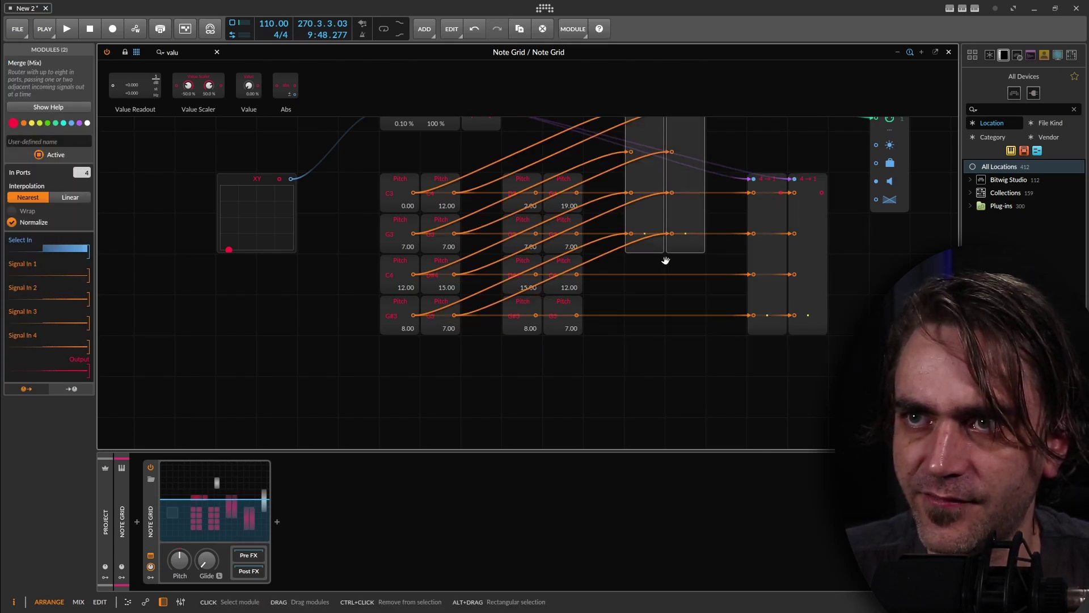
{"action": "left_click_drag", "start_coordinate": [495, 344], "coordinate": [552, 348]}
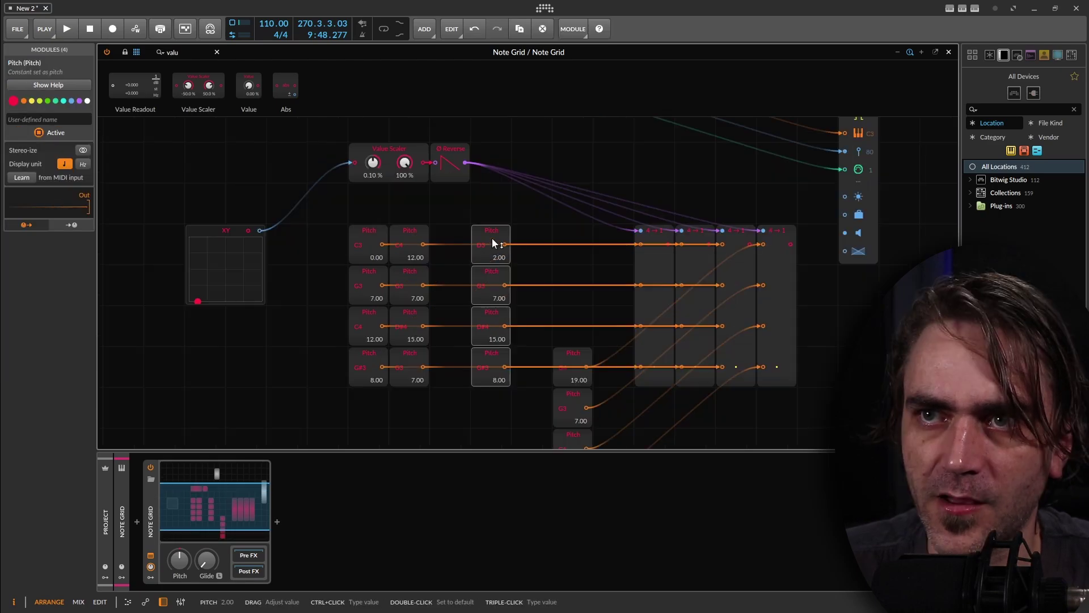
{"action": "left_click_drag", "start_coordinate": [492, 240], "coordinate": [513, 192]}
{"action": "left_click_drag", "start_coordinate": [584, 241], "coordinate": [552, 311]}
{"action": "left_click", "coordinate": [791, 364]}
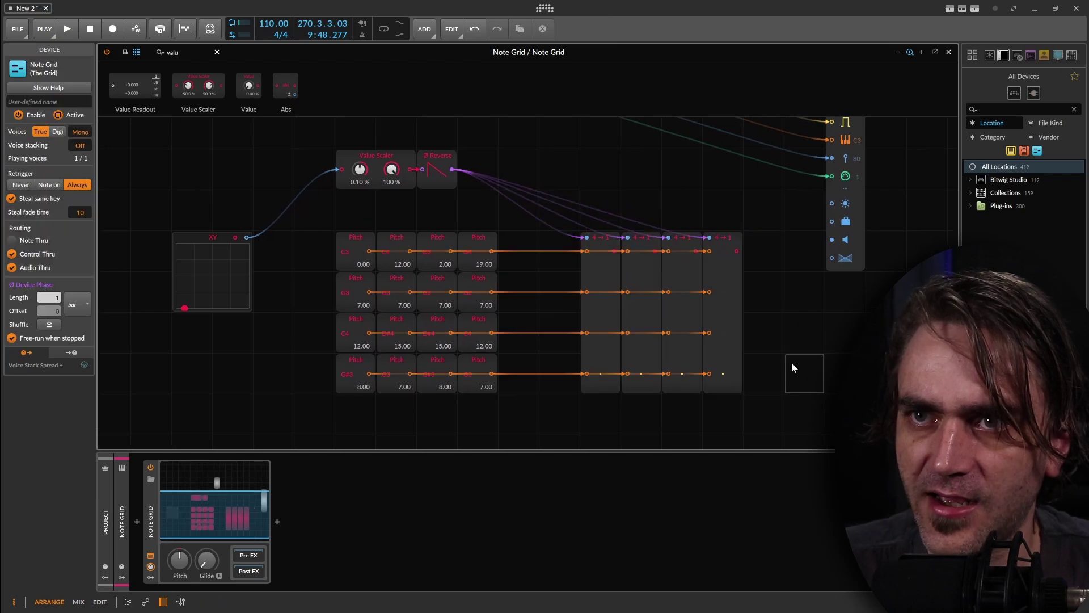
- Add a Value Readout fed by the first Merge's output and sweep the XY control point to read the selected pitches
{"action": "left_click_drag", "start_coordinate": [137, 85], "coordinate": [826, 335]}
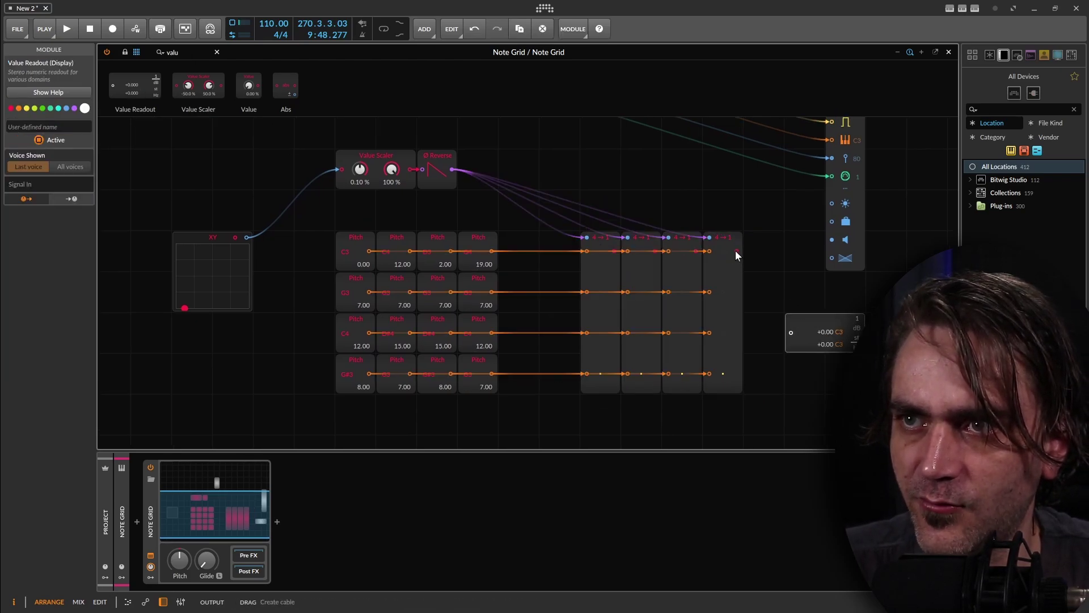
{"action": "left_click_drag", "start_coordinate": [612, 251], "coordinate": [790, 333]}
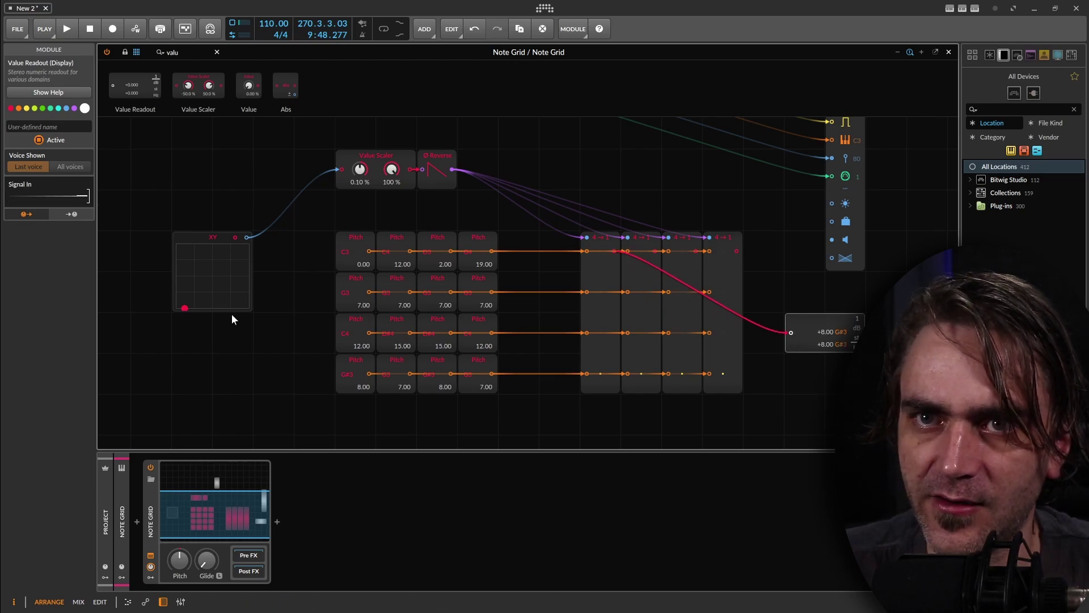
{"action": "left_click_drag", "start_coordinate": [184, 309], "coordinate": [186, 296]}
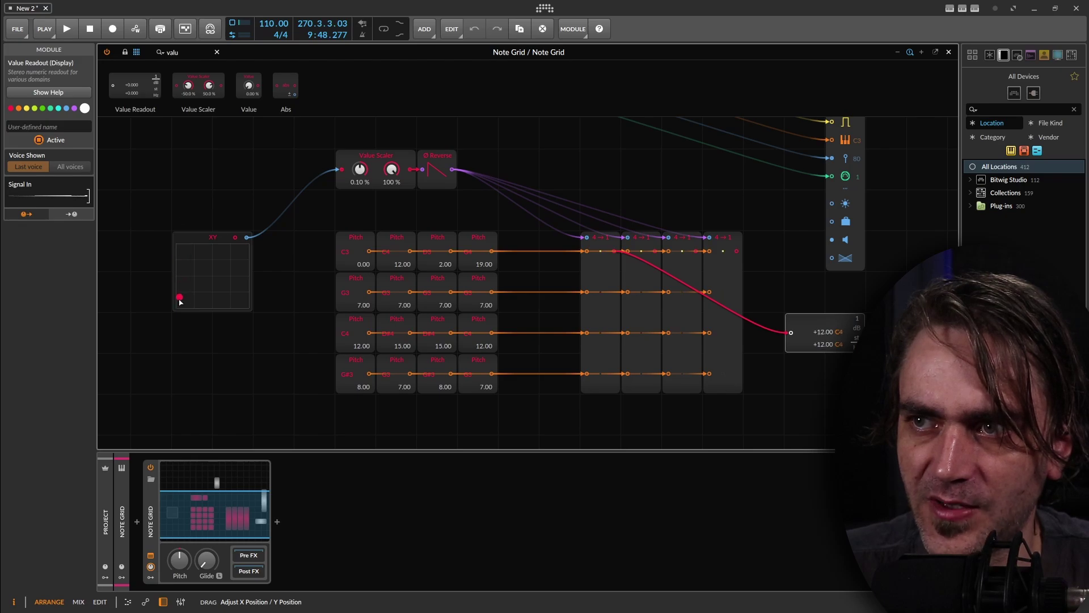
{"action": "left_click_drag", "start_coordinate": [179, 301], "coordinate": [204, 309]}
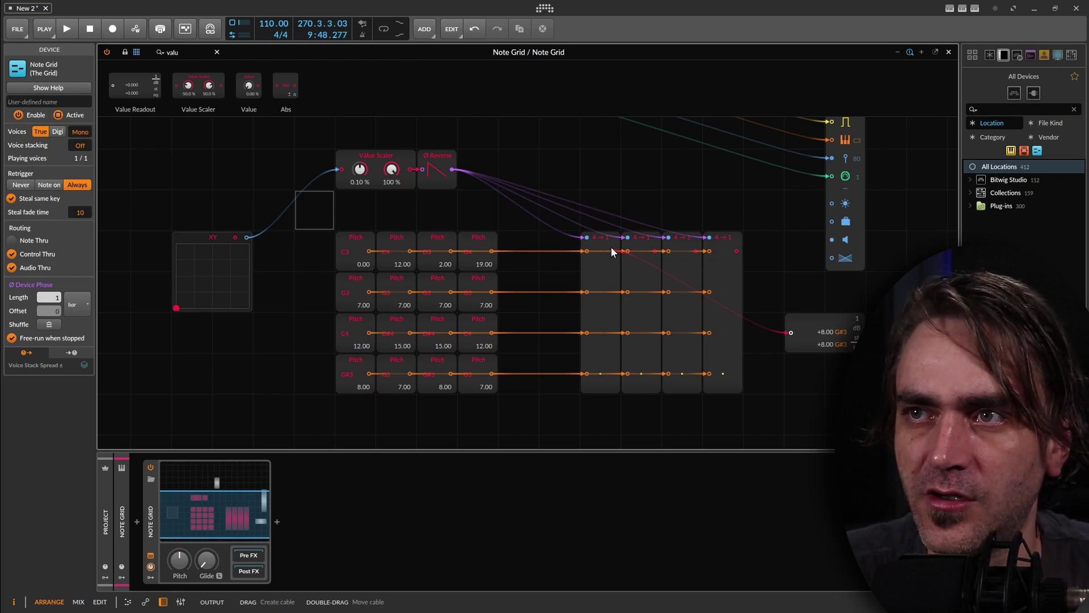
- Duplicate the last Merge as a fifth one and remove its signal and select cables
{"action": "left_click_drag", "start_coordinate": [764, 261], "coordinate": [707, 275]}
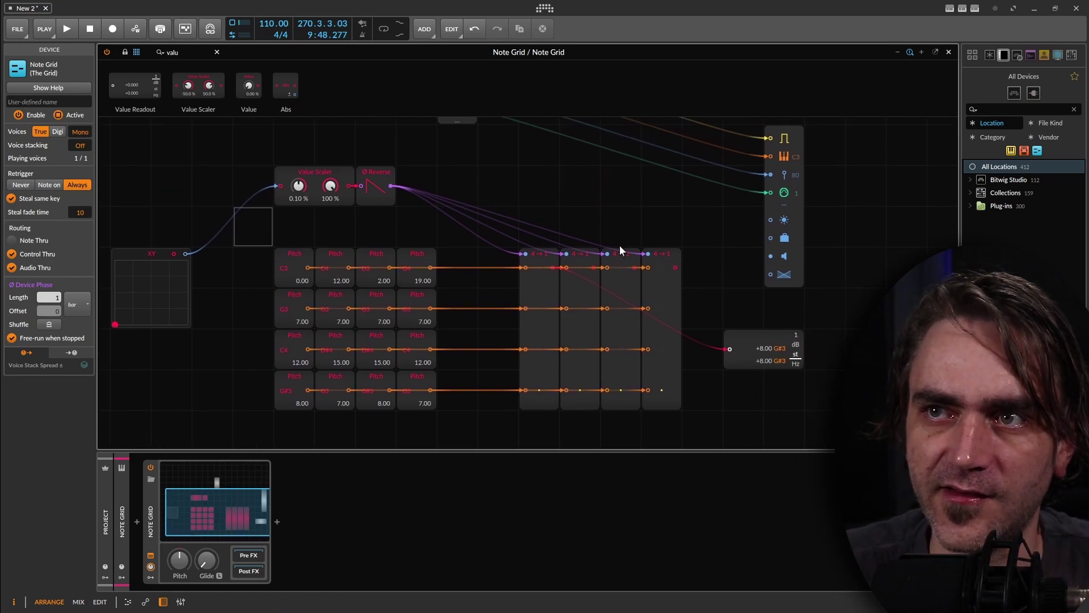
{"action": "left_click", "coordinate": [655, 270]}
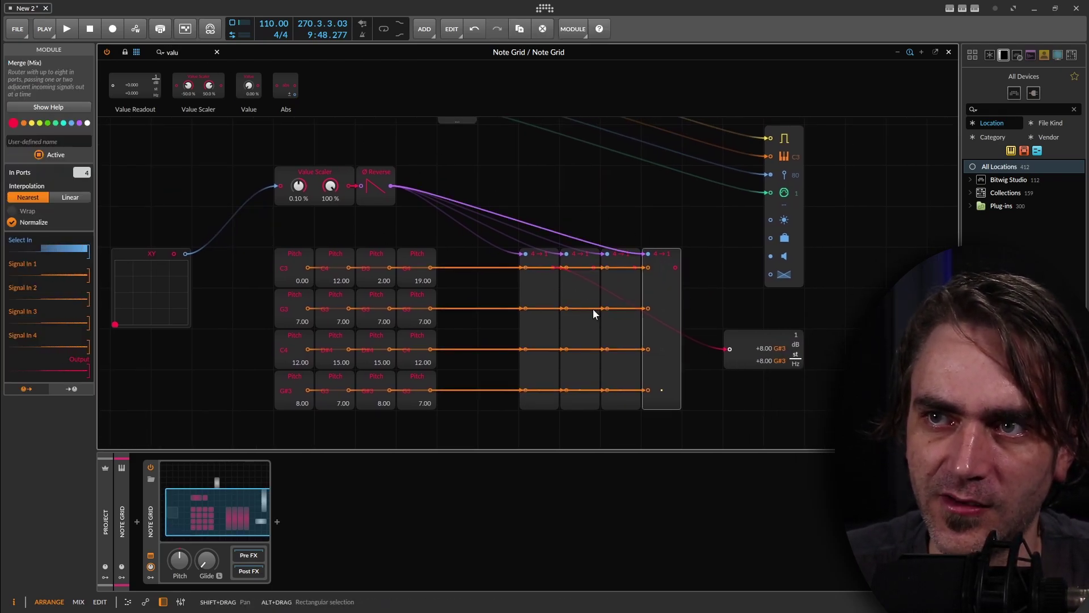
{"action": "left_click_drag", "start_coordinate": [811, 366], "coordinate": [639, 289]}
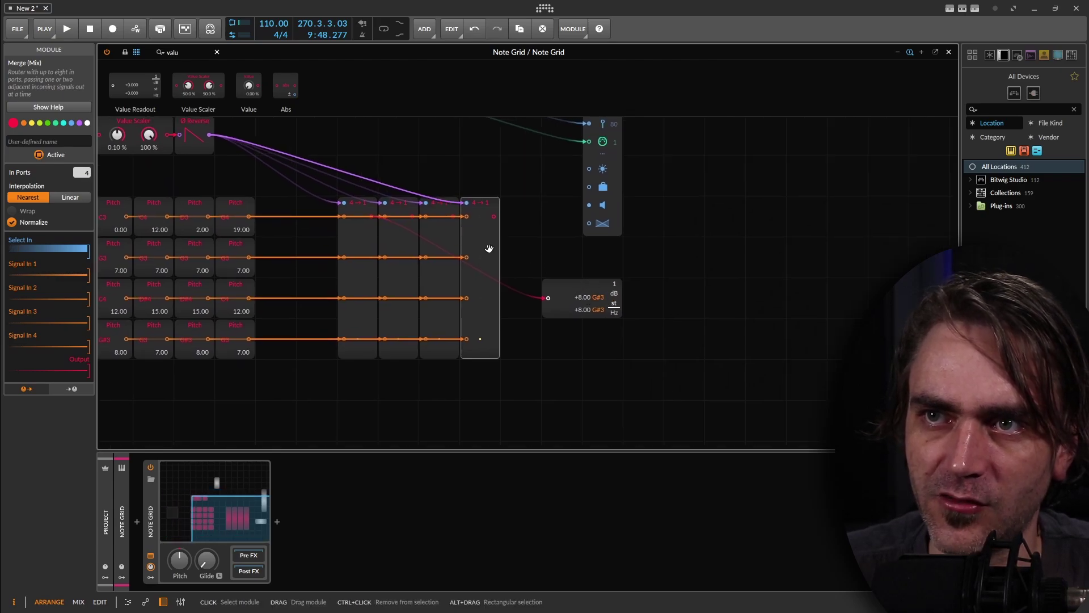
{"action": "left_click_drag", "start_coordinate": [496, 214], "coordinate": [600, 391]}
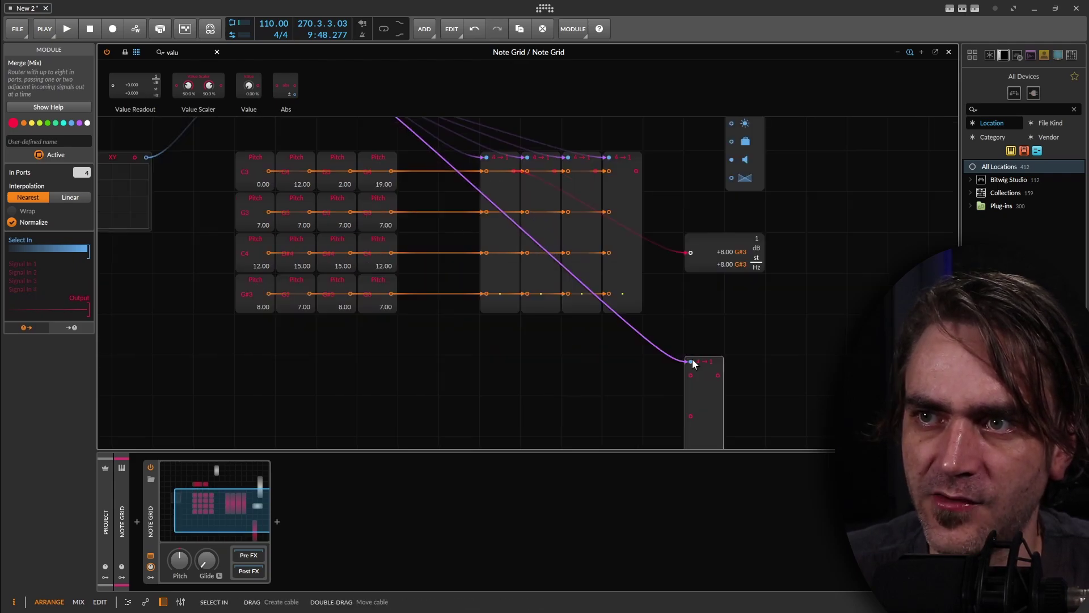
{"action": "left_click_drag", "start_coordinate": [691, 361], "coordinate": [612, 376]}
- Move the fifth Merge below the XY module and connect the XY module's X output to its select input
{"action": "left_click_drag", "start_coordinate": [764, 387], "coordinate": [211, 335]}
{"action": "left_click_drag", "start_coordinate": [293, 331], "coordinate": [498, 320]}
{"action": "left_click", "coordinate": [349, 179]}
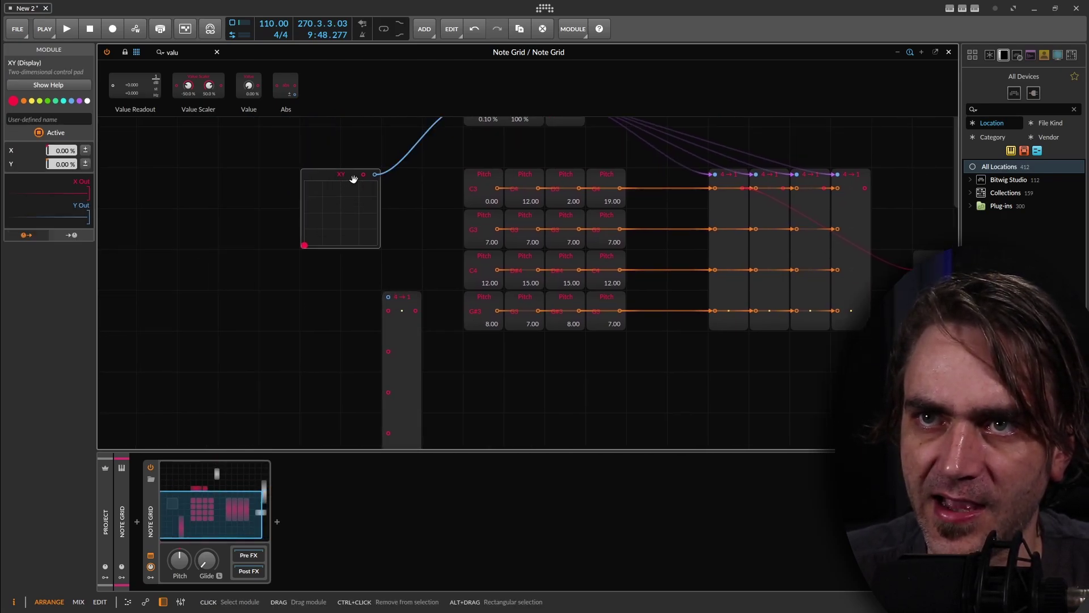
{"action": "left_click_drag", "start_coordinate": [361, 175], "coordinate": [387, 297]}
{"action": "scroll", "coordinate": [505, 334], "scroll_direction": "down", "scroll_amount": 1}
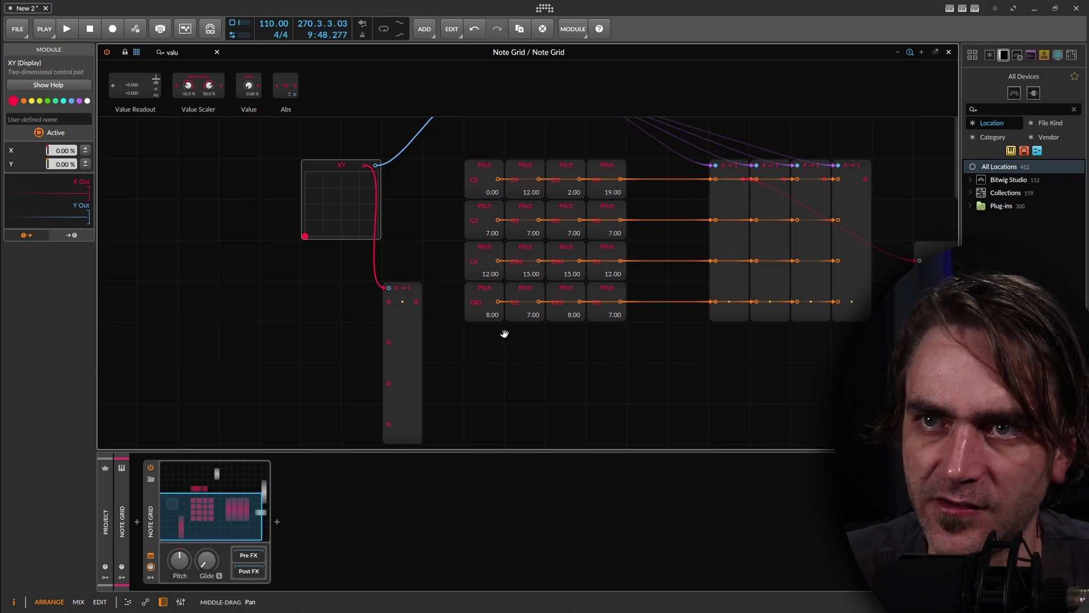
- Line up the fifth Merge directly after the four column Merges and inspect the Merges one by one
{"action": "left_click_drag", "start_coordinate": [505, 333], "coordinate": [316, 316]}
{"action": "left_click_drag", "start_coordinate": [211, 310], "coordinate": [709, 206]}
{"action": "left_click_drag", "start_coordinate": [635, 175], "coordinate": [570, 263]}
{"action": "left_click", "coordinate": [481, 264]}
{"action": "left_click", "coordinate": [512, 264]}
{"action": "left_click", "coordinate": [559, 269]}
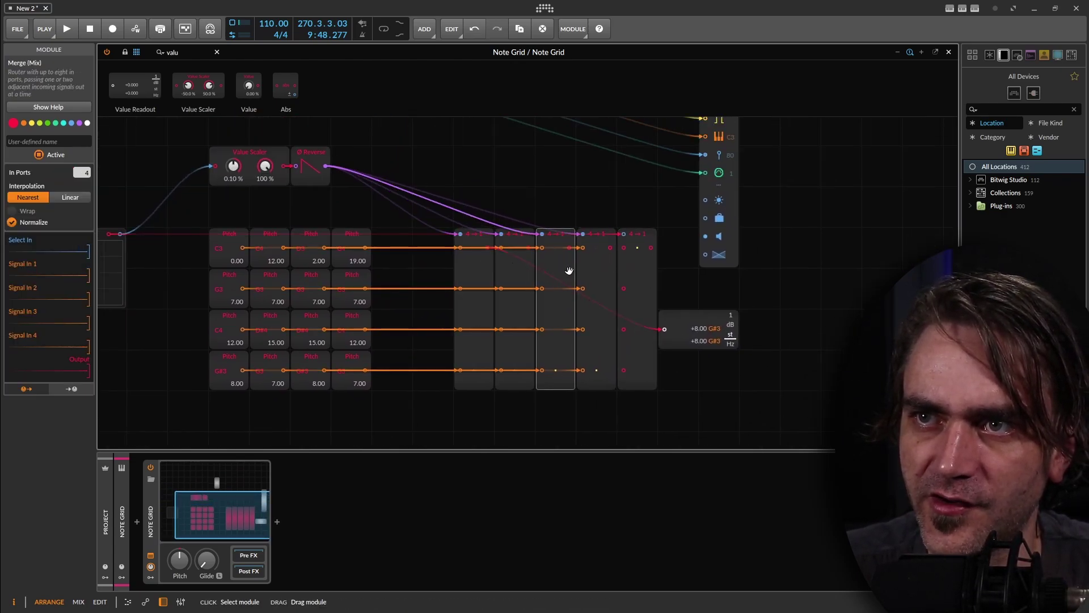
{"action": "left_click", "coordinate": [652, 269]}
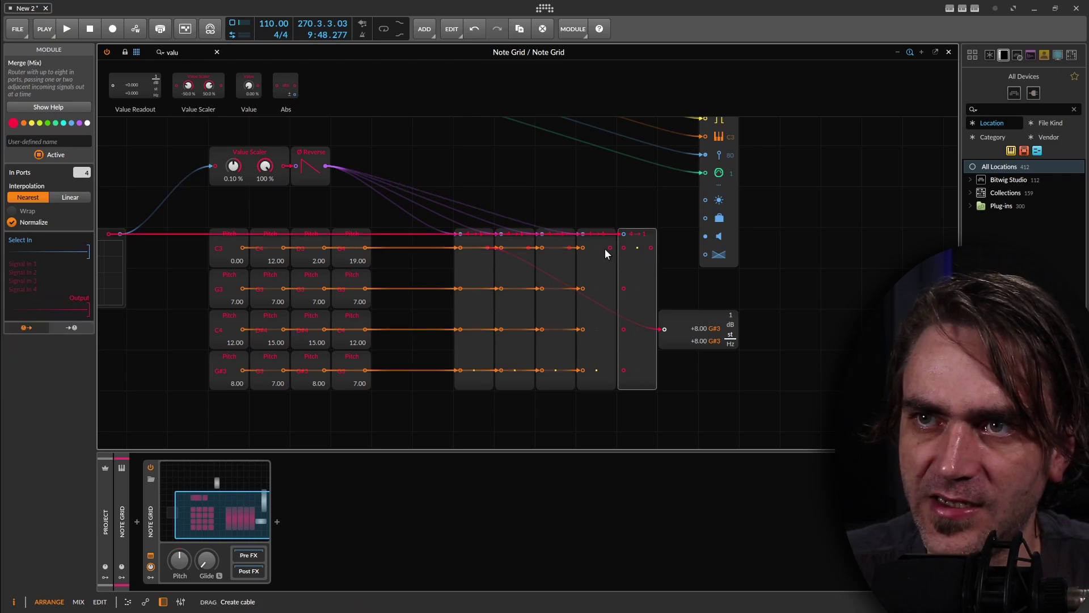
- Wire the four column Merges' outputs into the fifth Merge's inputs 1 to 4, and its output into the Value Readout
{"action": "left_click_drag", "start_coordinate": [487, 247], "coordinate": [623, 247]}
{"action": "left_click_drag", "start_coordinate": [528, 247], "coordinate": [624, 288]}
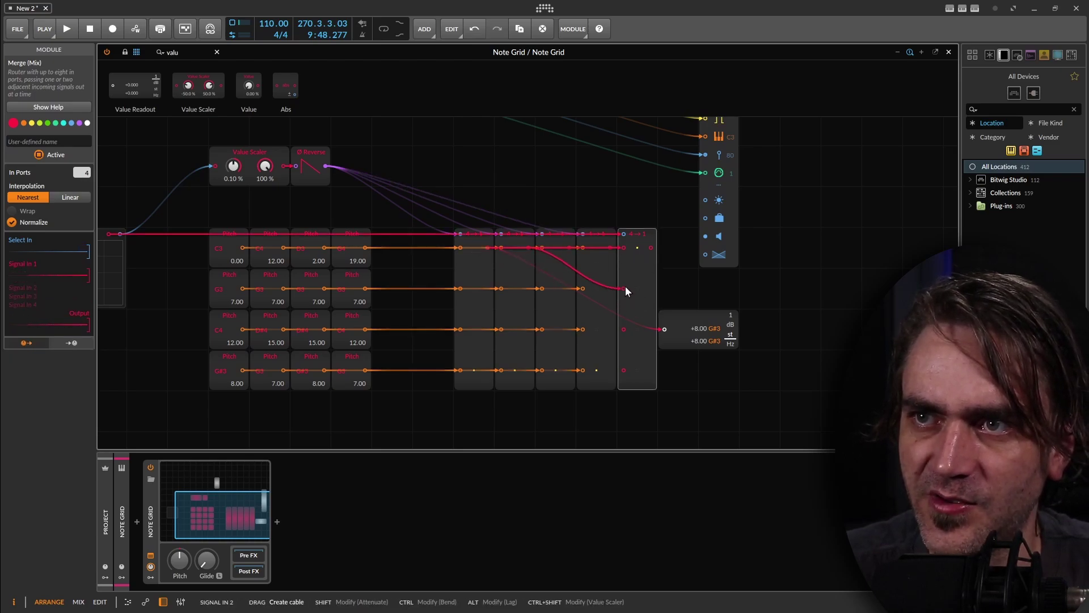
{"action": "left_click_drag", "start_coordinate": [609, 325], "coordinate": [627, 329]}
{"action": "left_click_drag", "start_coordinate": [610, 247], "coordinate": [623, 370]}
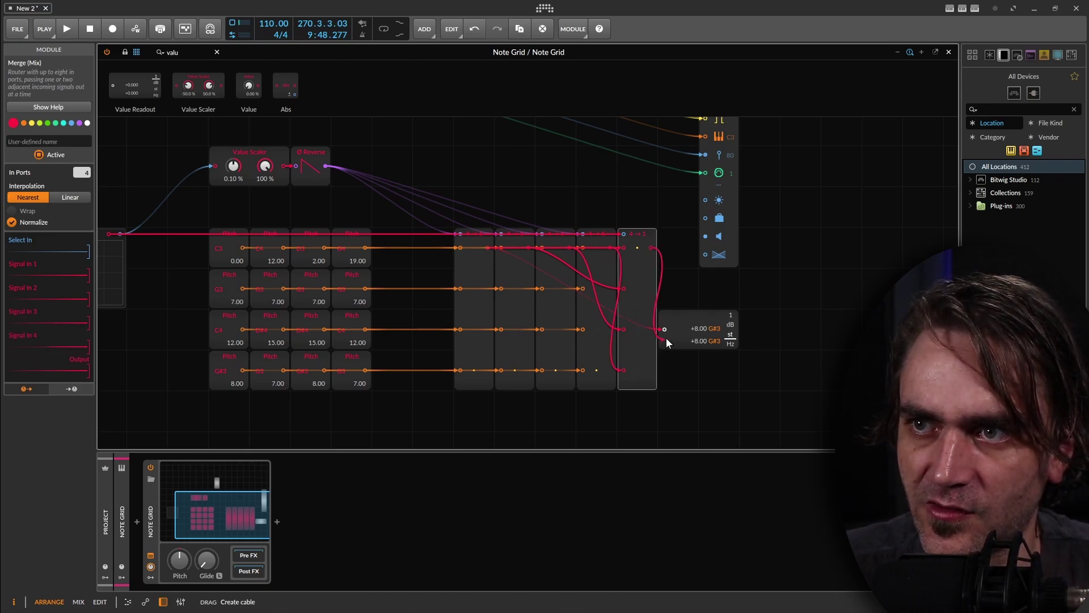
- Move the Value Readout directly below the XY module and sweep the control point to check pitches, ending at X 30.5% and Y 27.6%
{"action": "left_click_drag", "start_coordinate": [715, 335], "coordinate": [149, 363]}
{"action": "left_click_drag", "start_coordinate": [202, 326], "coordinate": [447, 326]}
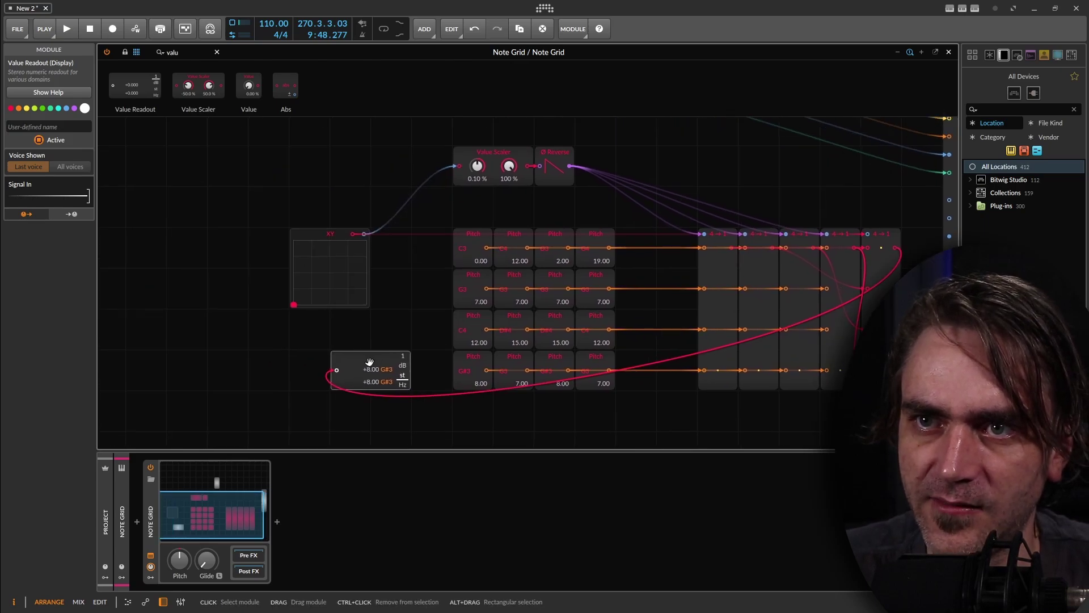
{"action": "left_click_drag", "start_coordinate": [370, 361], "coordinate": [328, 321]}
{"action": "scroll", "coordinate": [301, 317], "scroll_direction": "up", "scroll_amount": 5}
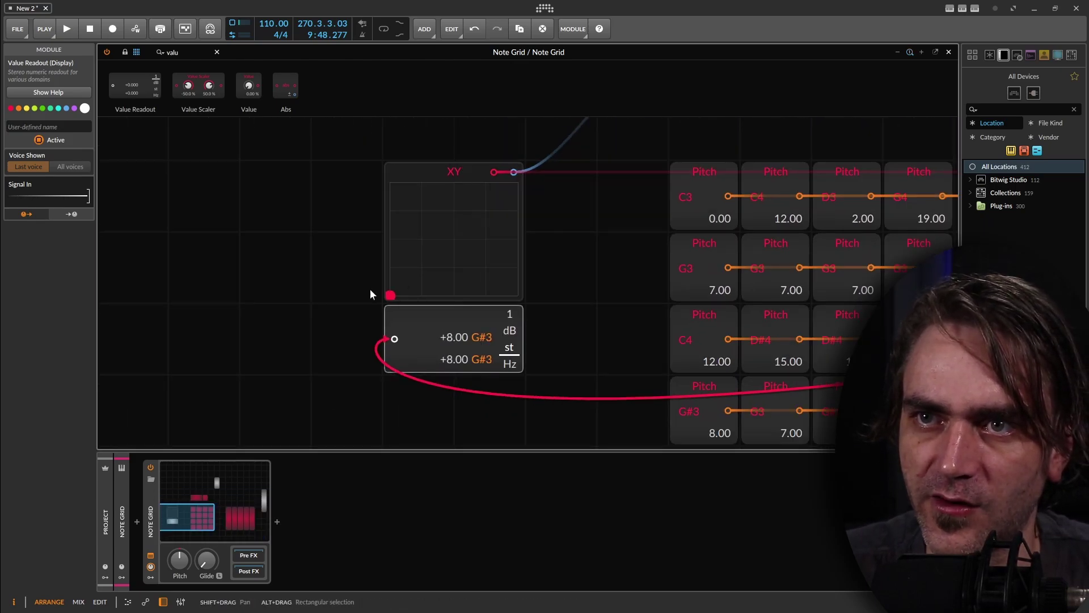
{"action": "left_click_drag", "start_coordinate": [545, 323], "coordinate": [470, 295]}
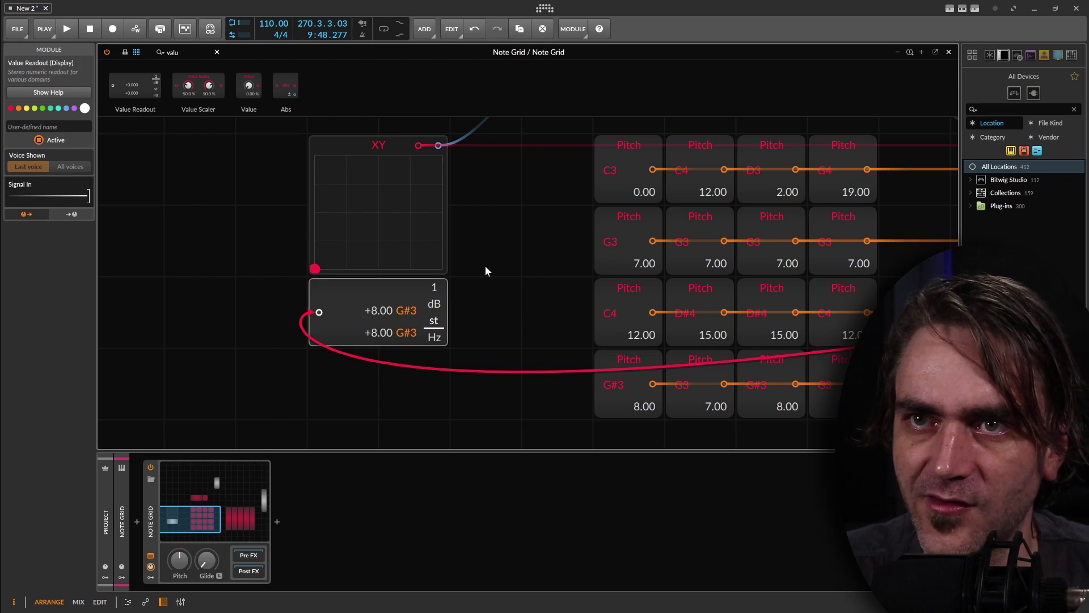
{"action": "left_click_drag", "start_coordinate": [315, 268], "coordinate": [358, 243]}
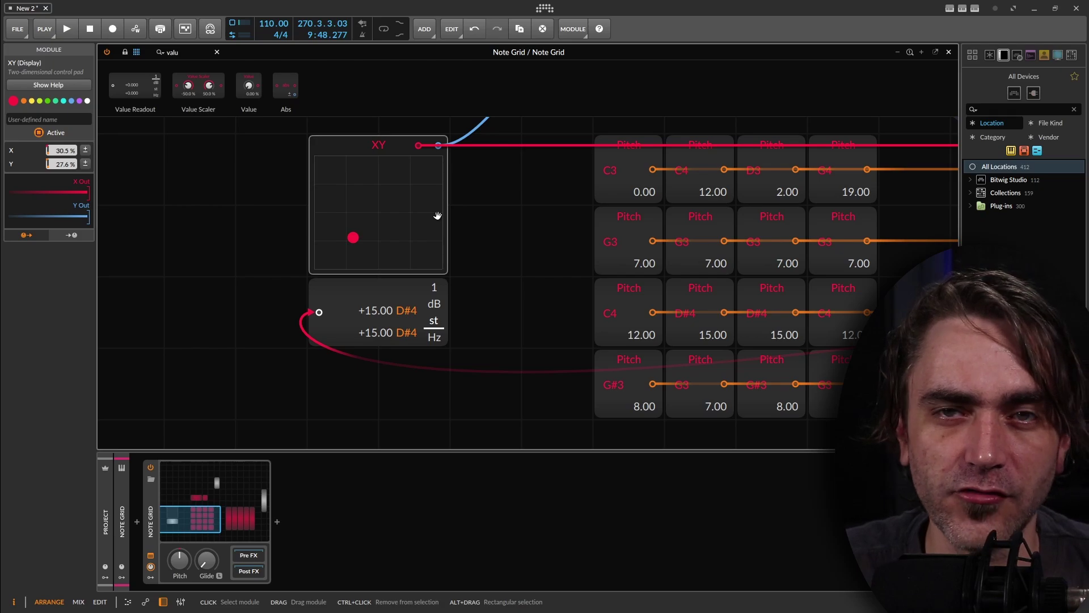
- Move the Value Readout away from the XY module to the free area right of the Merge modules
{"action": "scroll", "coordinate": [352, 359], "scroll_direction": "down", "scroll_amount": 6}
{"action": "left_click_drag", "start_coordinate": [352, 359], "coordinate": [726, 389]}
{"action": "left_click_drag", "start_coordinate": [712, 307], "coordinate": [673, 289]}
{"action": "scroll", "coordinate": [723, 276], "scroll_direction": "up", "scroll_amount": 10}
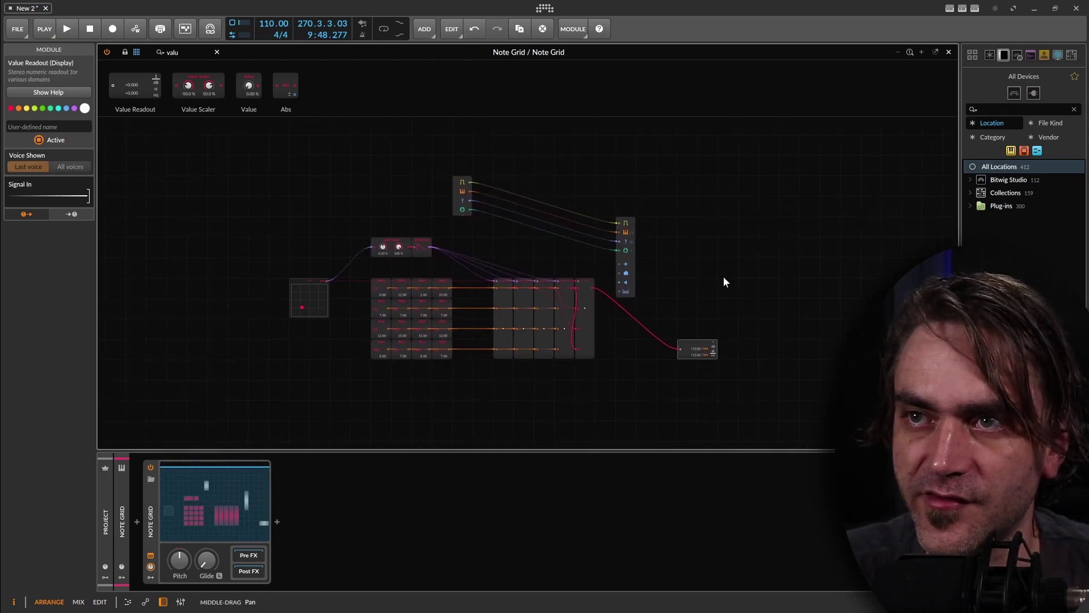
- Move the Note Out module four grid cells farther from the Note In module
{"action": "left_click_drag", "start_coordinate": [584, 258], "coordinate": [788, 258]}
{"action": "left_click_drag", "start_coordinate": [609, 239], "coordinate": [590, 328]}
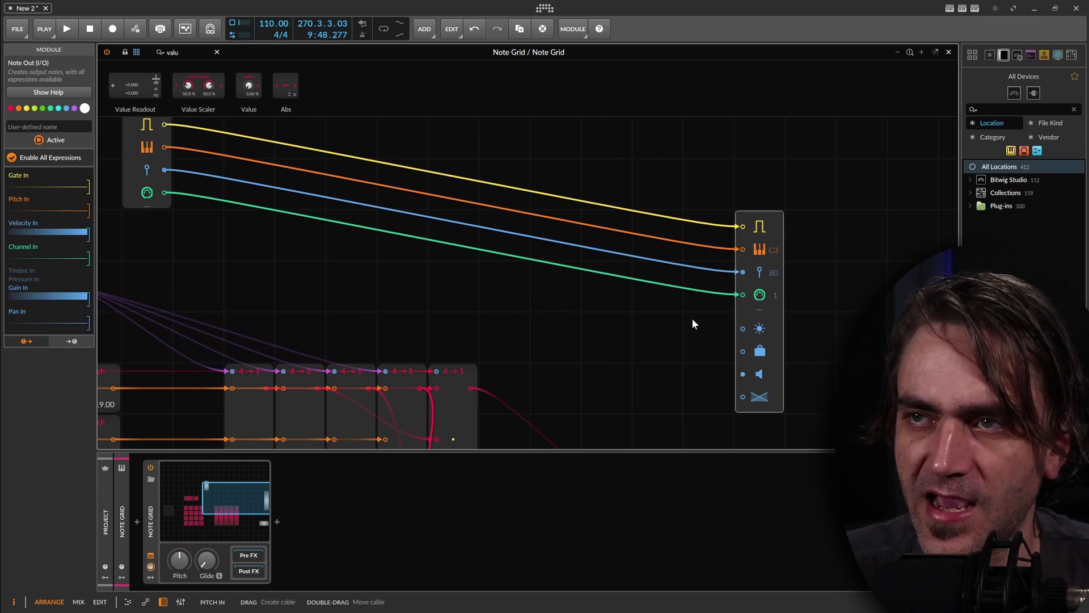
{"action": "left_click_drag", "start_coordinate": [346, 301], "coordinate": [407, 323]}
- Insert an Add module in the free space between the fifth Merge and Note Out
{"action": "left_click", "coordinate": [180, 52]}
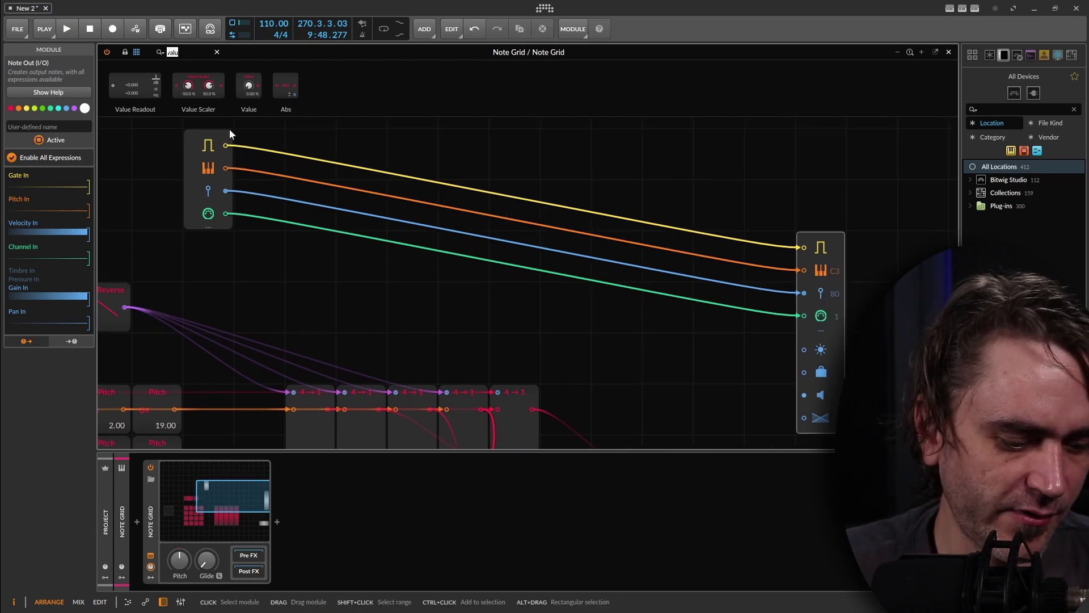
{"action": "type", "text": "add"}
{"action": "key", "text": "Return"}
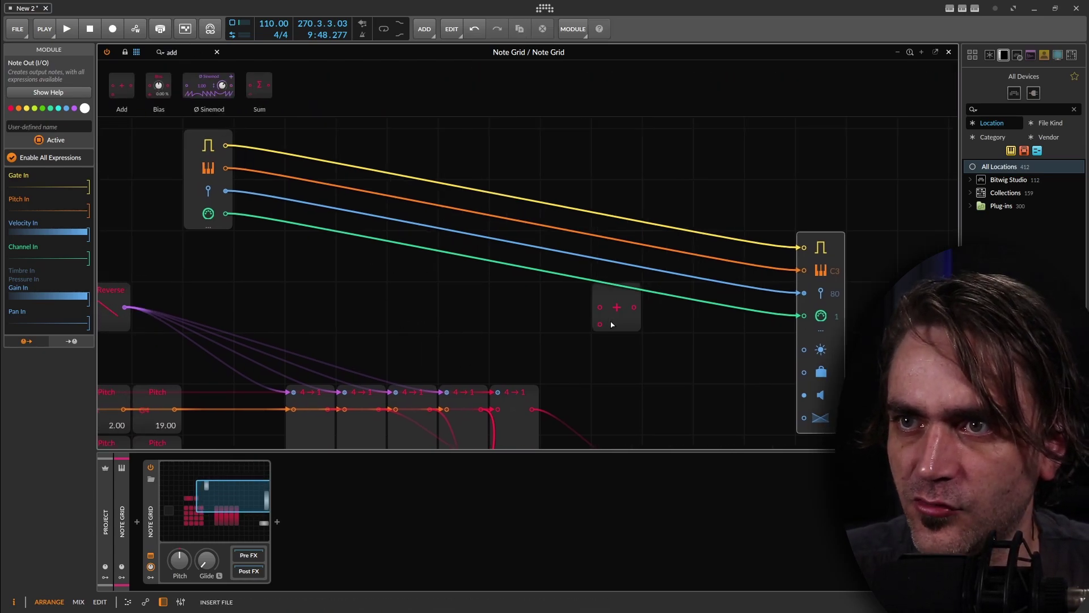
{"action": "left_click", "coordinate": [612, 324]}
- Wire Note In's pitch and the fifth Merge's output into the Add module, and its sum into Note Out's Pitch input
{"action": "left_click_drag", "start_coordinate": [225, 168], "coordinate": [596, 312]}
{"action": "left_click_drag", "start_coordinate": [629, 326], "coordinate": [634, 293]}
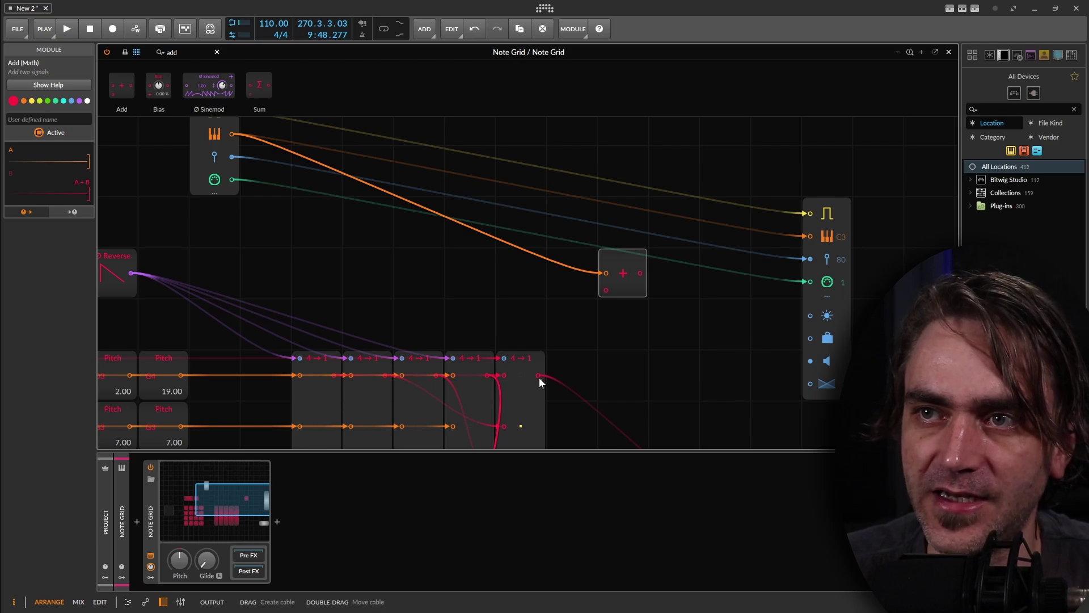
{"action": "left_click_drag", "start_coordinate": [539, 376], "coordinate": [814, 235]}
{"action": "left_click_drag", "start_coordinate": [742, 348], "coordinate": [807, 328]}
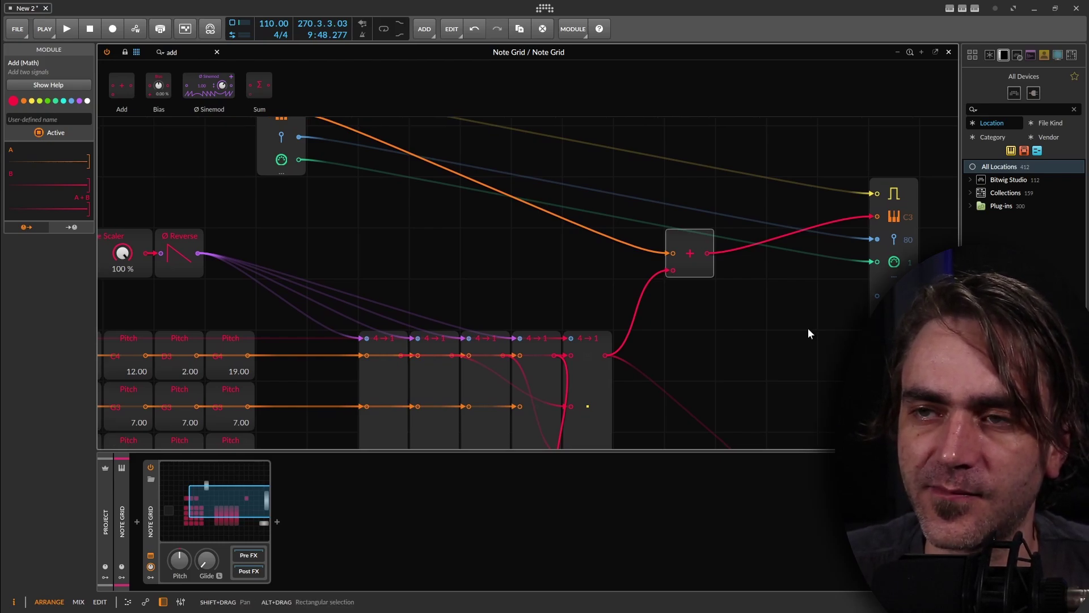
- Move the Value Readout closer to the fifth Merge, below the Add module
{"action": "left_click_drag", "start_coordinate": [755, 286], "coordinate": [791, 189]}
{"action": "left_click_drag", "start_coordinate": [854, 395], "coordinate": [876, 380]}
{"action": "left_click_drag", "start_coordinate": [447, 286], "coordinate": [290, 362]}
{"action": "left_click", "coordinate": [242, 367]}
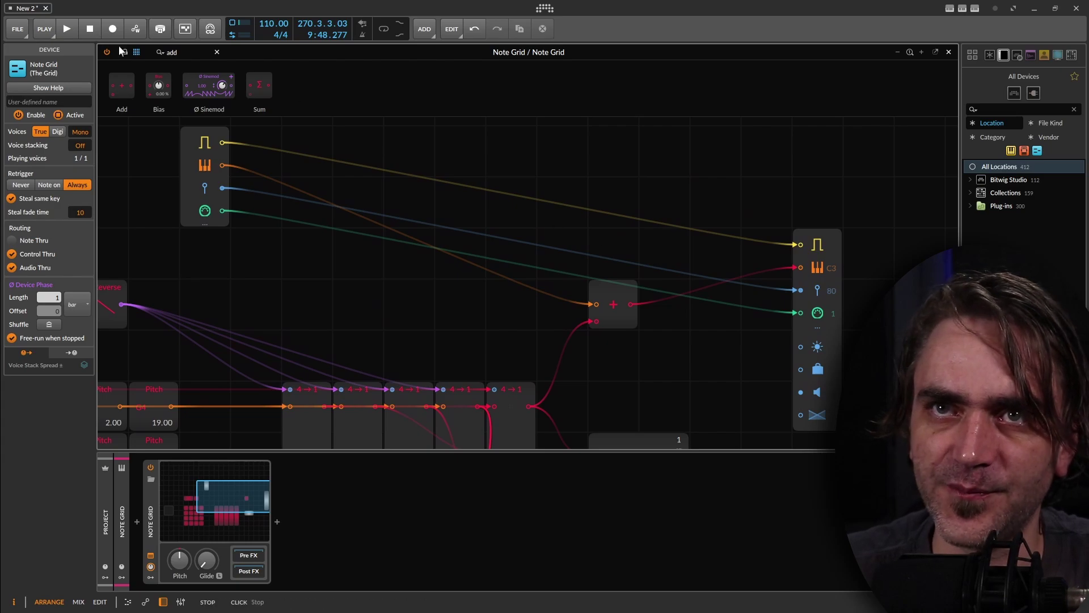
- Insert a Probabilities module directly above the Add module
{"action": "left_click_drag", "start_coordinate": [178, 52], "coordinate": [123, 49]}
{"action": "type", "text": "pro"}
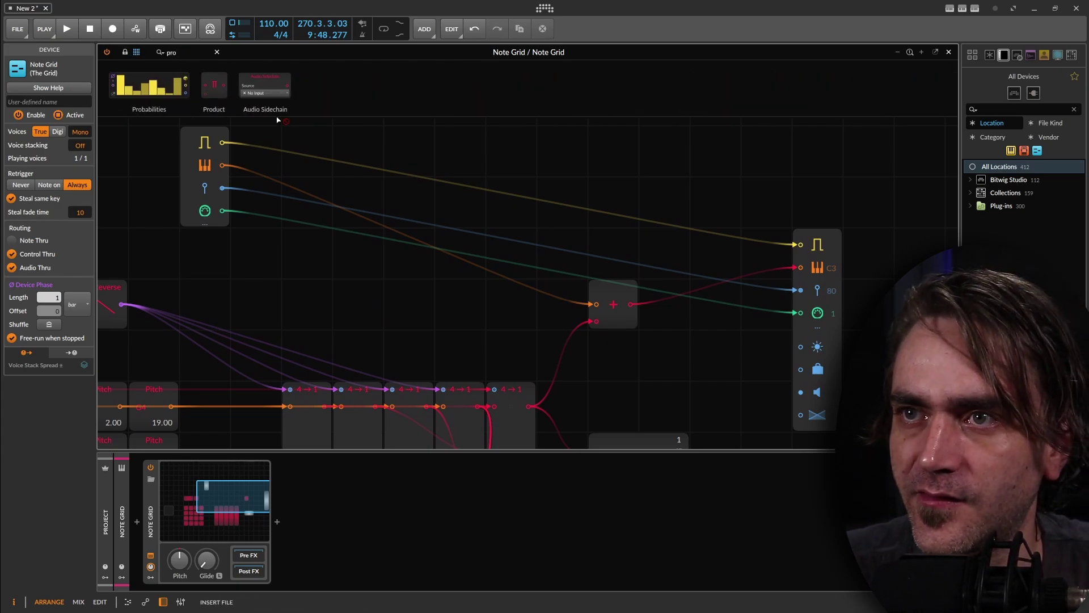
{"action": "key", "text": "Return"}
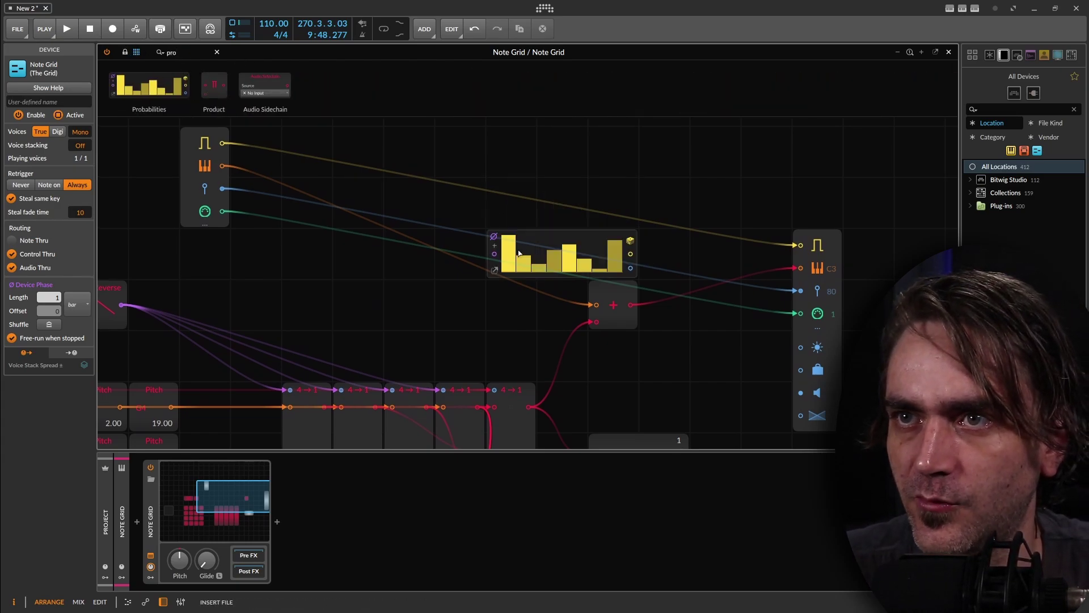
- Wire the Probabilities module's Gate Out to Note Out's Gate input and set its step count to 16
{"action": "left_click_drag", "start_coordinate": [631, 254], "coordinate": [801, 246]}
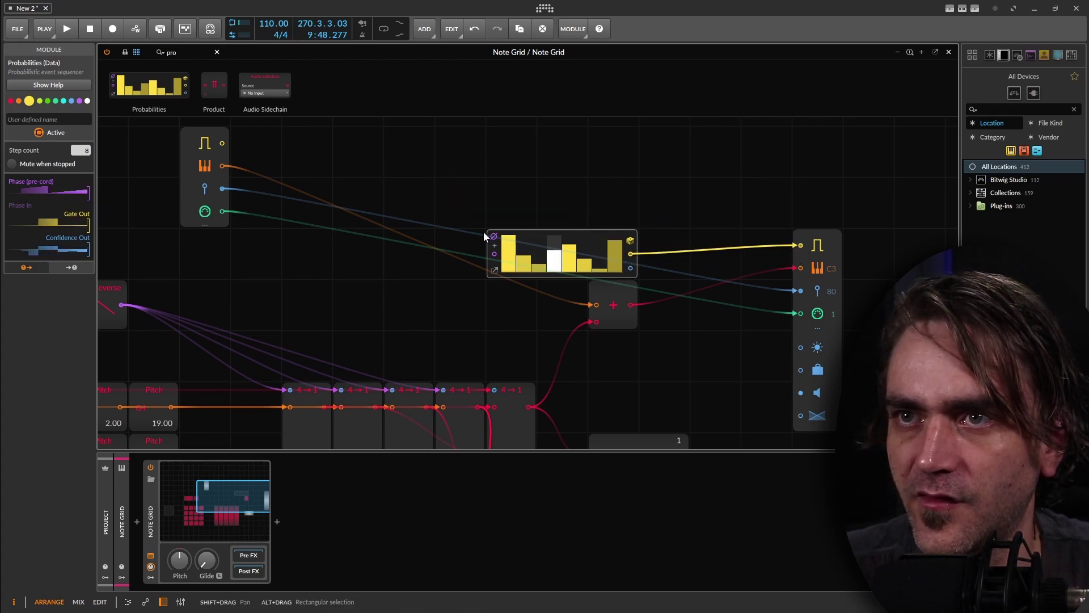
{"action": "left_click_drag", "start_coordinate": [80, 149], "coordinate": [80, 113]}
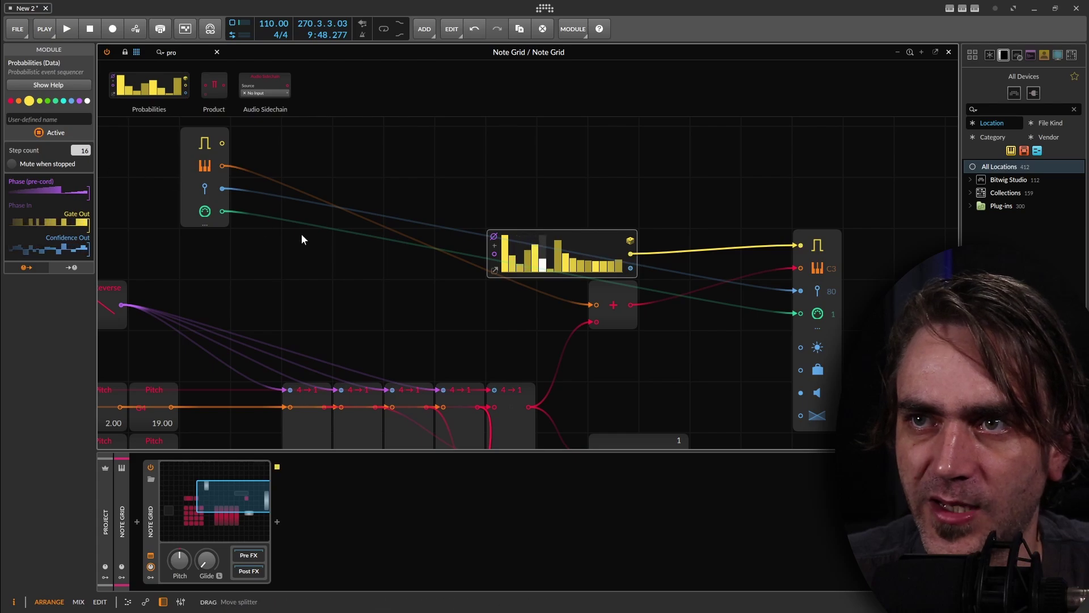
{"action": "left_click_drag", "start_coordinate": [469, 315], "coordinate": [514, 240]}
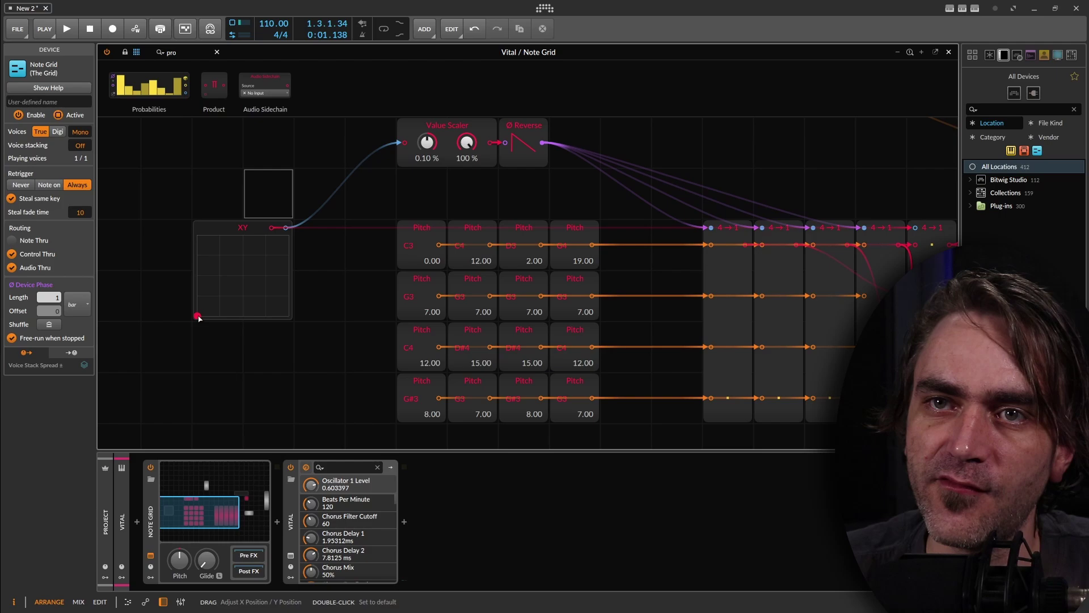
- Sweep the XY module's control point and park it at X 0.00% and Y 0.00%
{"action": "mouse_move", "coordinate": [199, 311]}
{"action": "left_mouse_down"}
{"action": "mouse_move", "coordinate": [280, 262]}
{"action": "mouse_move", "coordinate": [255, 237]}
{"action": "mouse_move", "coordinate": [201, 316]}
{"action": "left_mouse_up"}
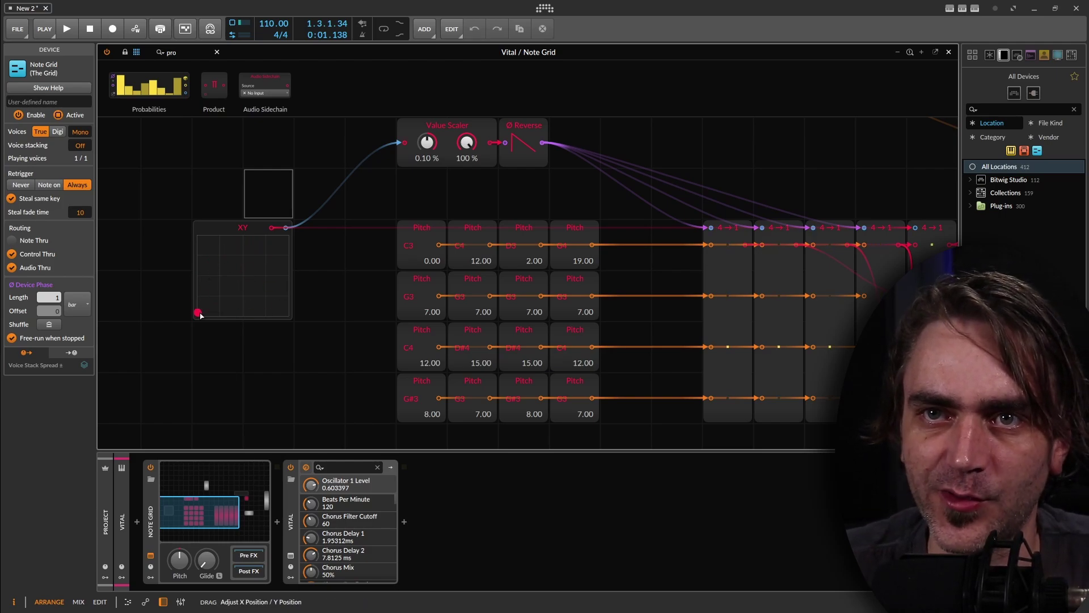
{"action": "left_click_drag", "start_coordinate": [200, 249], "coordinate": [275, 267]}
{"action": "left_click", "coordinate": [269, 282]}
{"action": "left_click_drag", "start_coordinate": [288, 315], "coordinate": [432, 287]}
- Insert two Modulator Out modules, one above the other, in the free area before the XY module
{"action": "left_click_drag", "start_coordinate": [187, 52], "coordinate": [90, 55]}
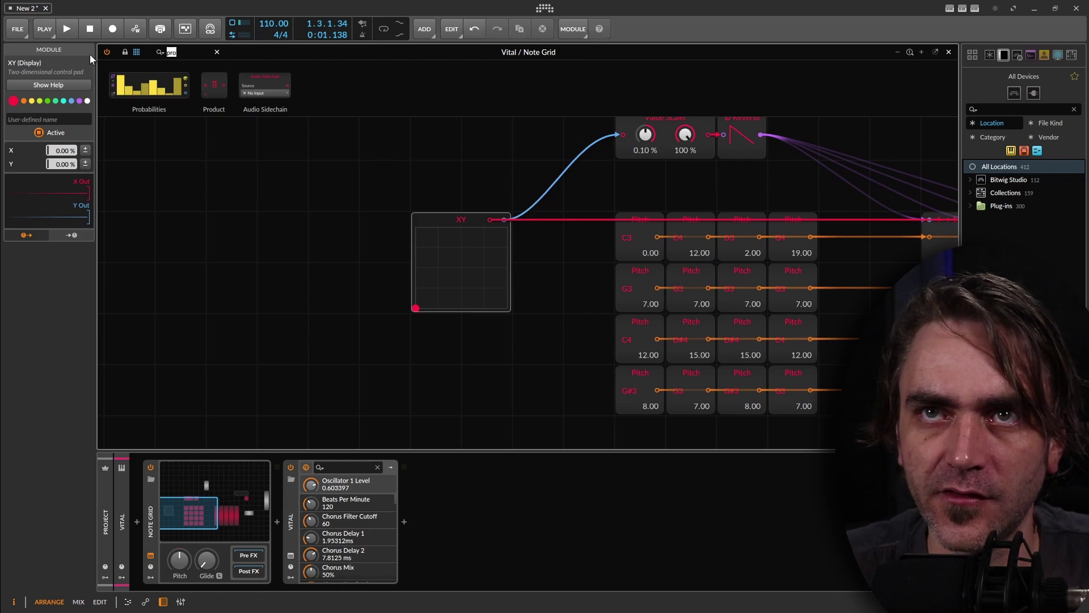
{"action": "type", "text": "modul"}
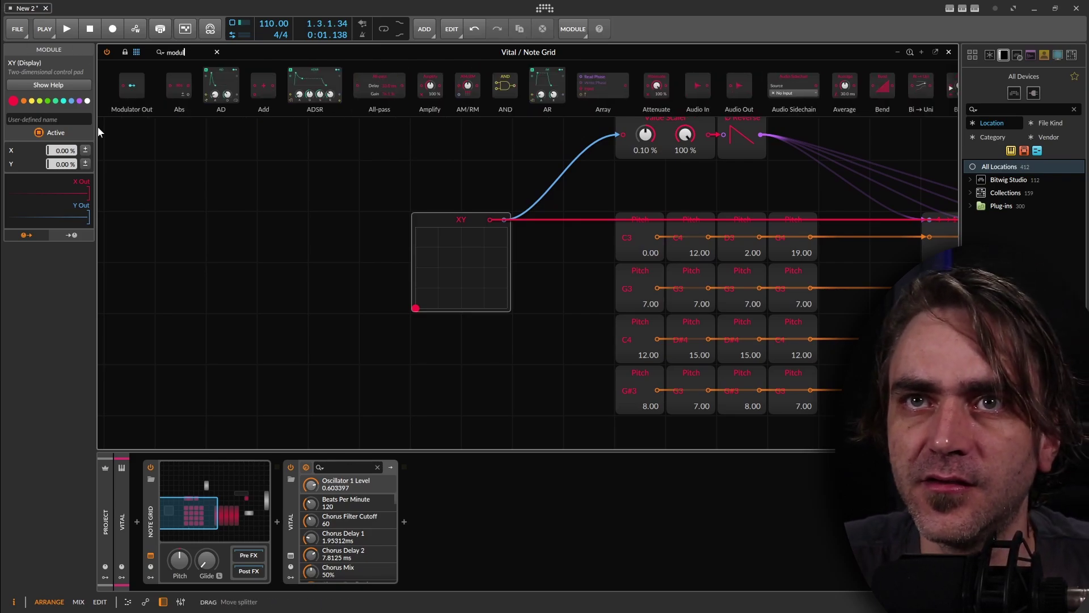
{"action": "left_click_drag", "start_coordinate": [132, 85], "coordinate": [293, 282]}
{"action": "left_click", "coordinate": [288, 292]}
{"action": "left_click", "coordinate": [297, 228]}
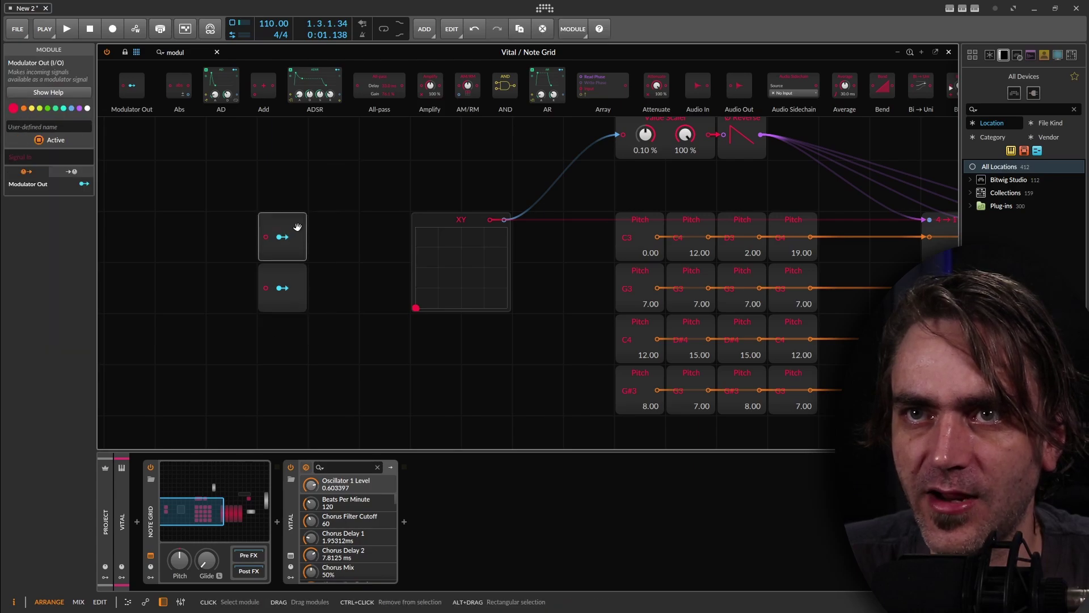
- Map the upper Modulator Out to the XY module's X position and the lower one to Y, each with amount 1.000
{"action": "left_click", "coordinate": [457, 222]}
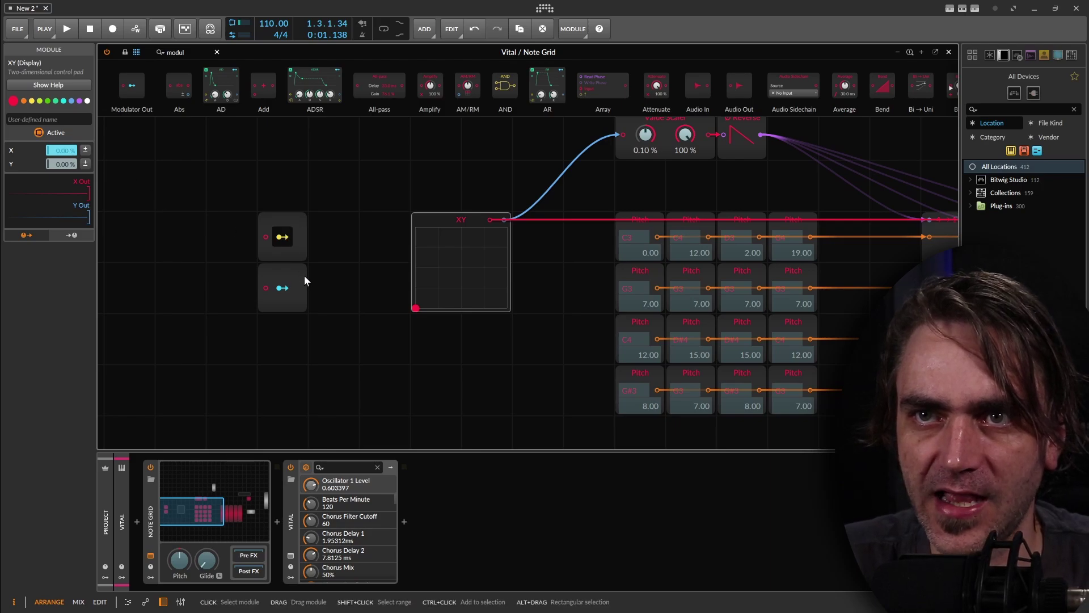
{"action": "left_click", "coordinate": [278, 292]}
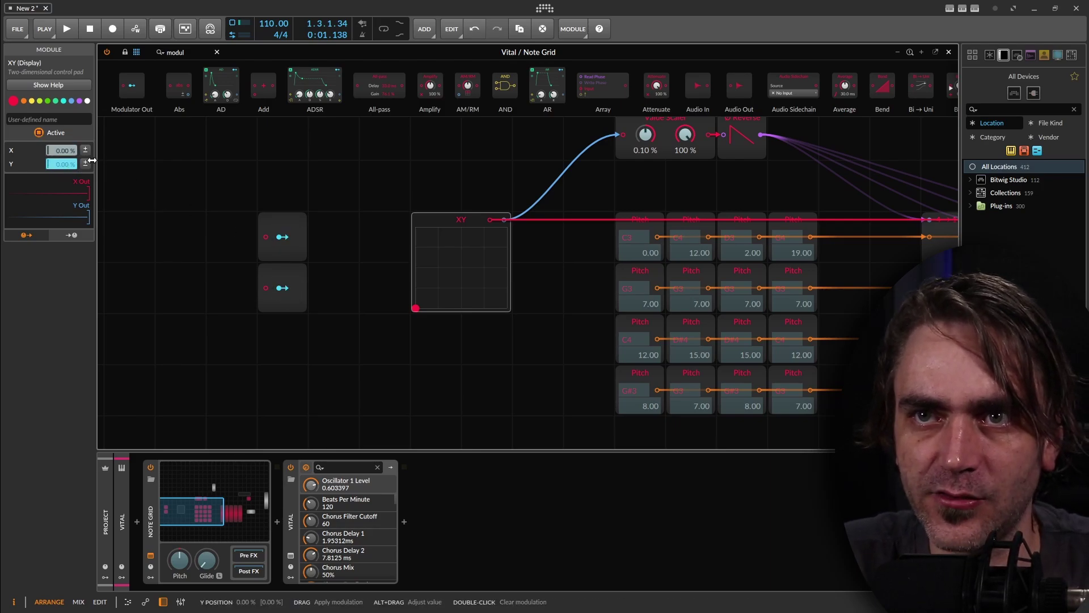
{"action": "left_click", "coordinate": [289, 289]}
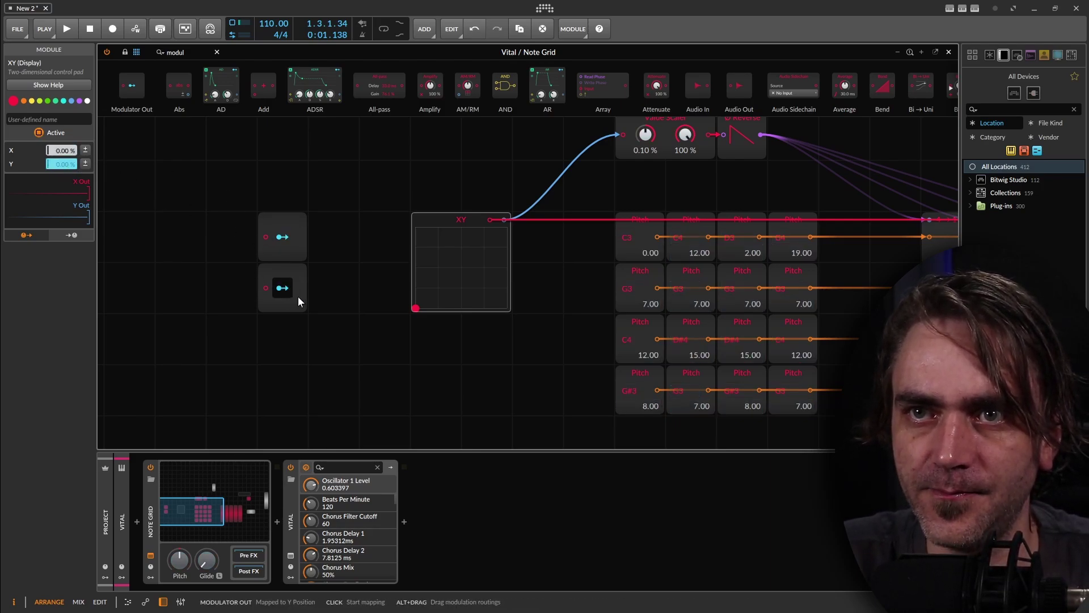
- Insert an LFO next to the Modulator Outs and wire its output into the upper one
{"action": "triple_click", "coordinate": [200, 51]}
{"action": "type", "text": "lfo"}
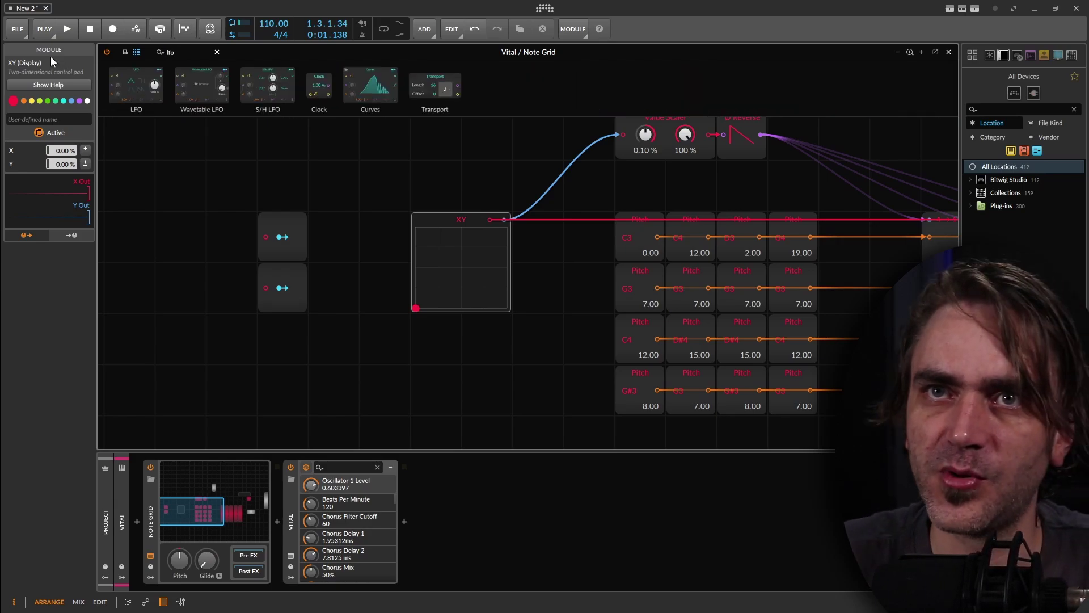
{"action": "left_click_drag", "start_coordinate": [136, 85], "coordinate": [181, 170]}
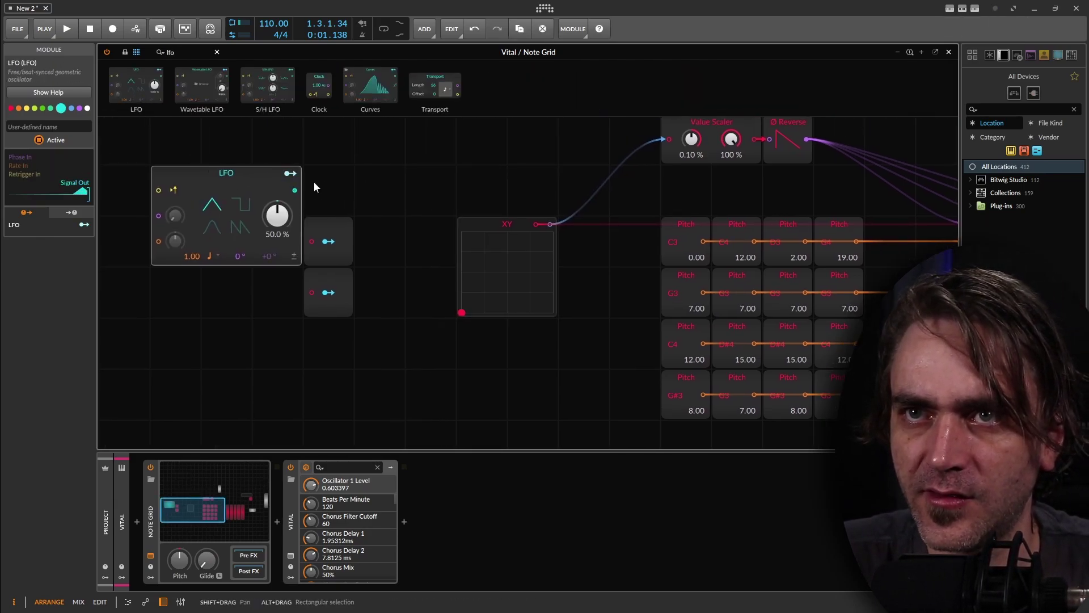
{"action": "left_click_drag", "start_coordinate": [301, 227], "coordinate": [311, 241]}
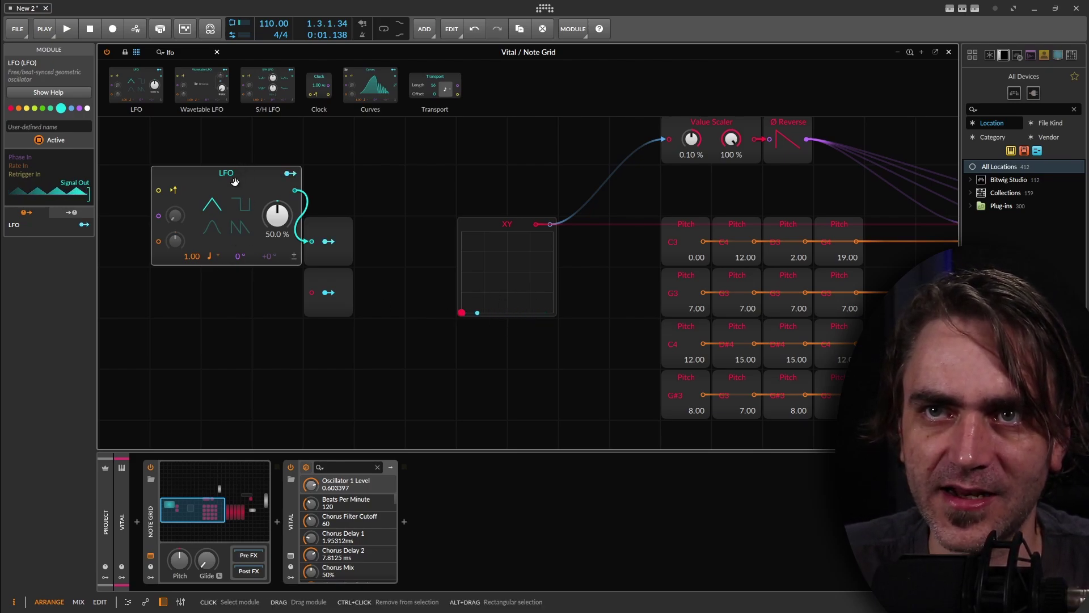
- Duplicate the LFO below to drive the lower Modulator Out, with skew 34.0%, phase 79° and rate 2.27
{"action": "left_click_drag", "start_coordinate": [232, 180], "coordinate": [206, 314], "text": "ctrl"}
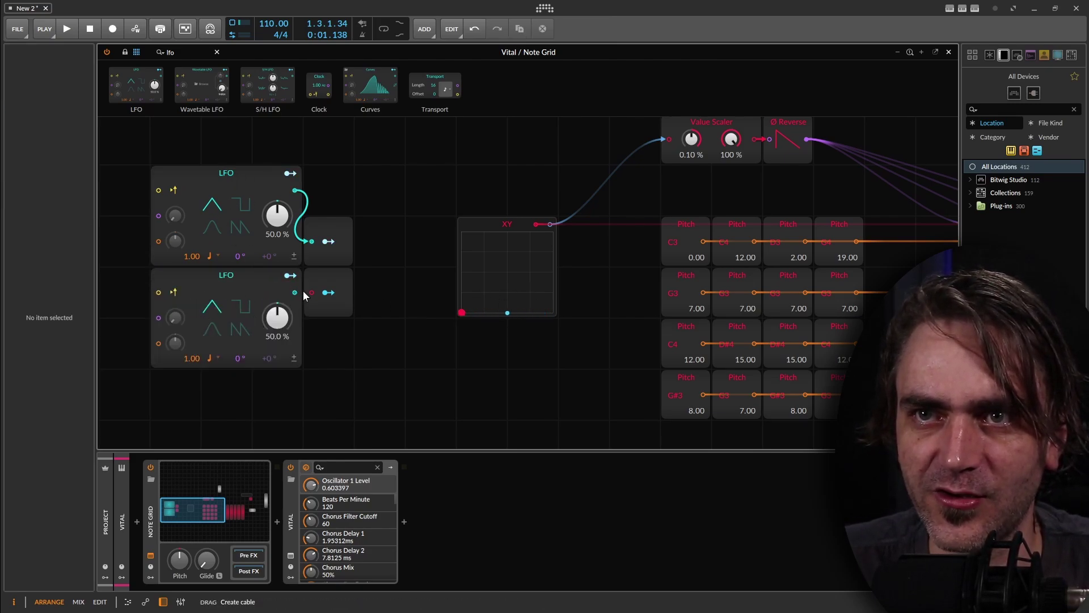
{"action": "left_click_drag", "start_coordinate": [295, 293], "coordinate": [238, 332]}
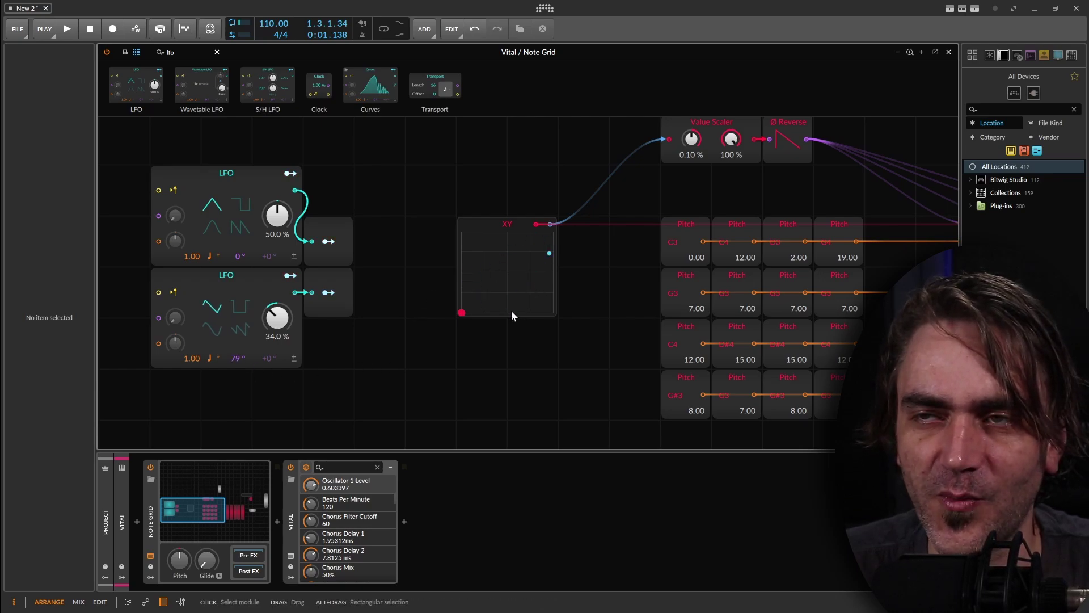
{"action": "left_click_drag", "start_coordinate": [473, 349], "coordinate": [446, 355]}
{"action": "left_click_drag", "start_coordinate": [291, 362], "coordinate": [355, 339]}
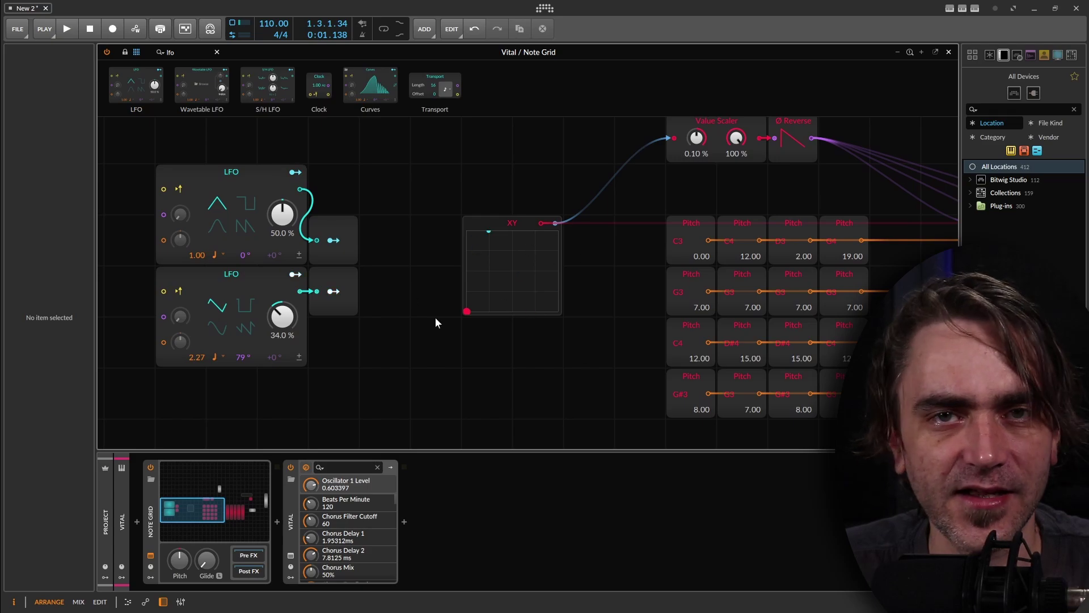
- Look over the whole patch and start playback to hear the LFOs driving the XY pad
{"action": "left_click_drag", "start_coordinate": [492, 269], "coordinate": [229, 262]}
{"action": "scroll", "coordinate": [400, 278], "scroll_direction": "down", "scroll_amount": 3}
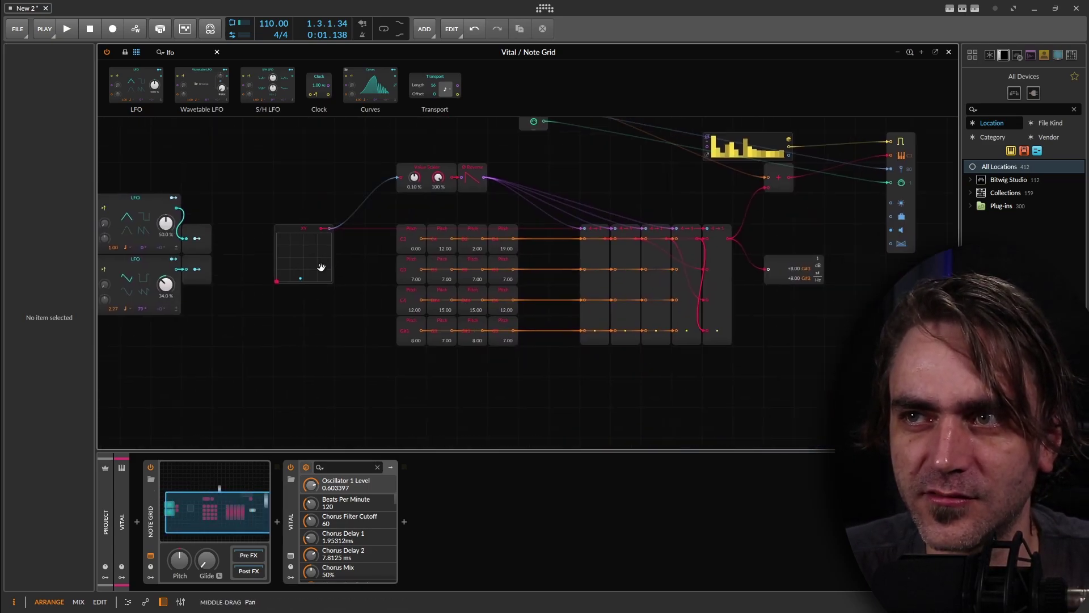
{"action": "left_click_drag", "start_coordinate": [321, 267], "coordinate": [373, 329]}
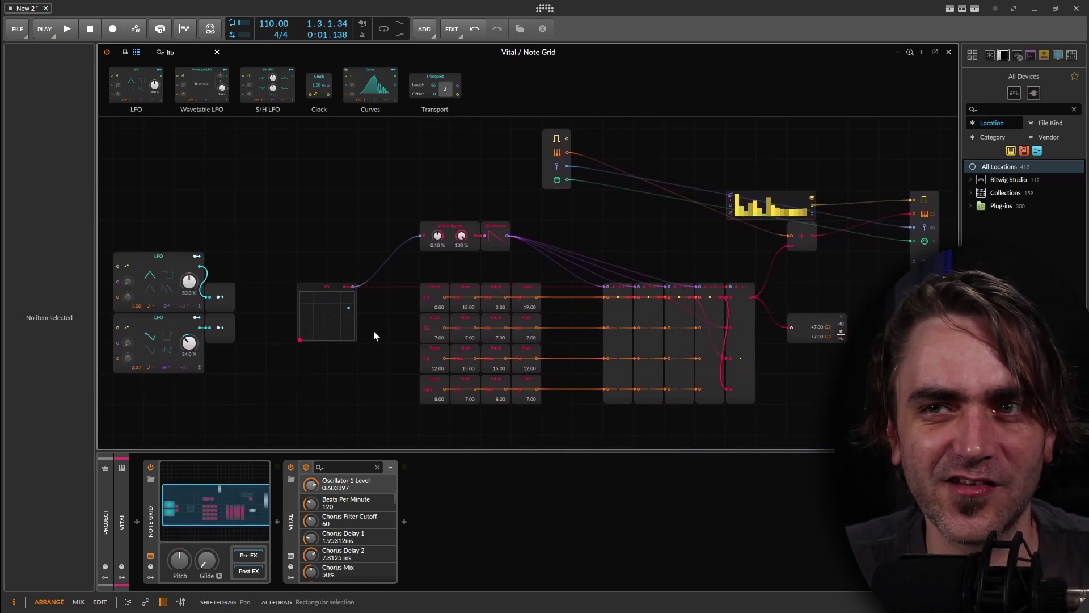
{"action": "left_click_drag", "start_coordinate": [339, 367], "coordinate": [376, 310]}
{"action": "left_click", "coordinate": [434, 363]}
{"action": "key", "text": "space"}
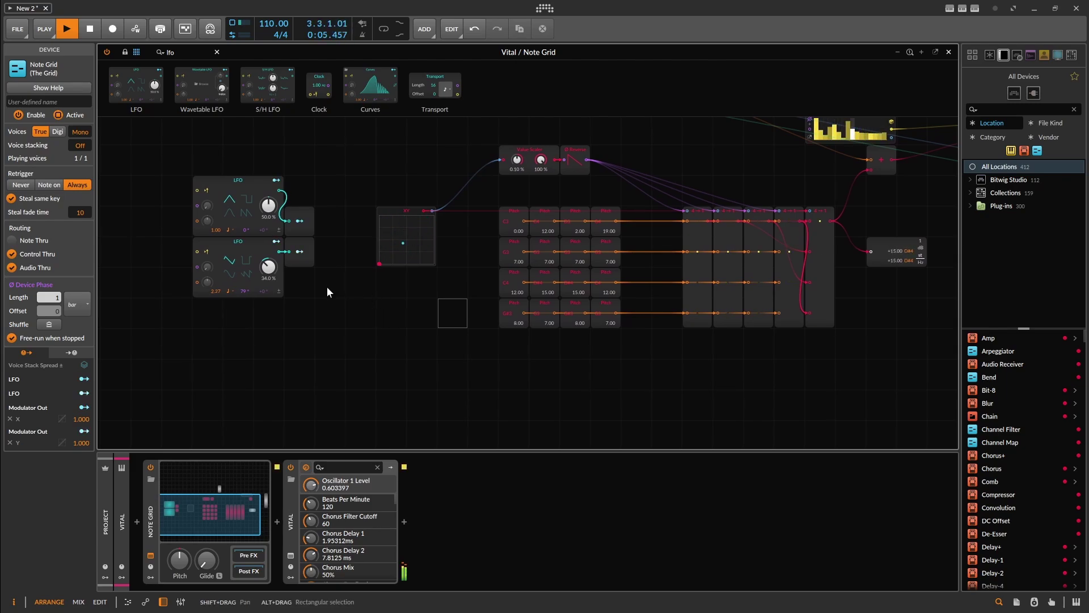
- Set the lower LFO's rate to 2.89 and the upper LFO's to 1.08, and give both the rounded sine waveshape
{"action": "left_click_drag", "start_coordinate": [209, 290], "coordinate": [213, 283]}
{"action": "left_click_drag", "start_coordinate": [227, 231], "coordinate": [227, 230]}
{"action": "left_click", "coordinate": [228, 276]}
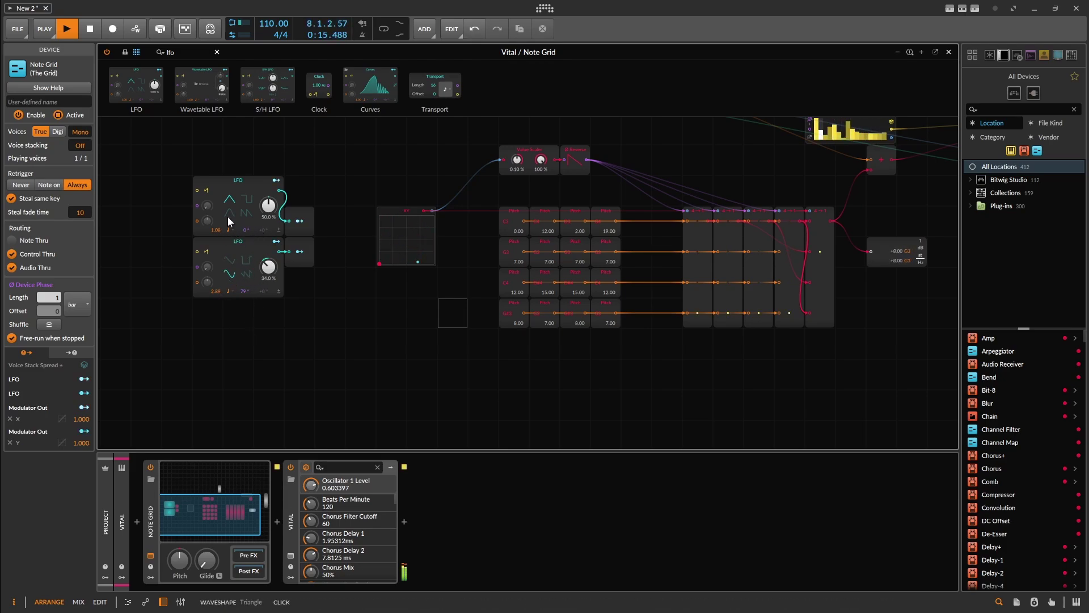
{"action": "left_click", "coordinate": [228, 215]}
- Set the lower LFO's skew to 22.5% and the upper LFO's phase to -149°
{"action": "key", "text": "plus"}
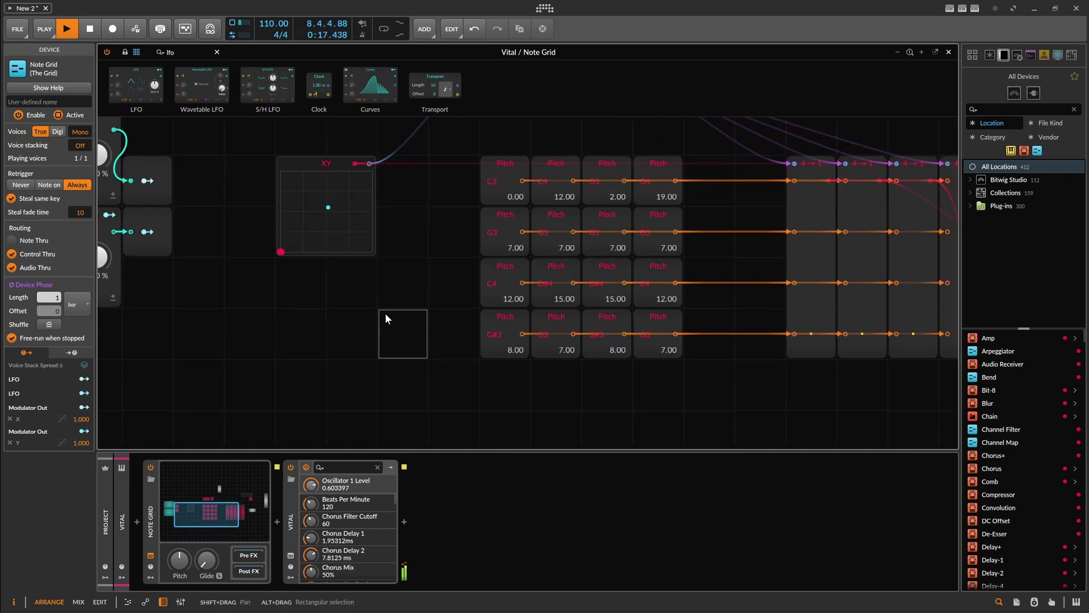
{"action": "left_click_drag", "start_coordinate": [390, 332], "coordinate": [582, 403]}
{"action": "mouse_move", "coordinate": [286, 325]}
{"action": "left_mouse_down"}
{"action": "mouse_move", "coordinate": [287, 314]}
{"action": "mouse_move", "coordinate": [283, 346]}
{"action": "left_mouse_up"}
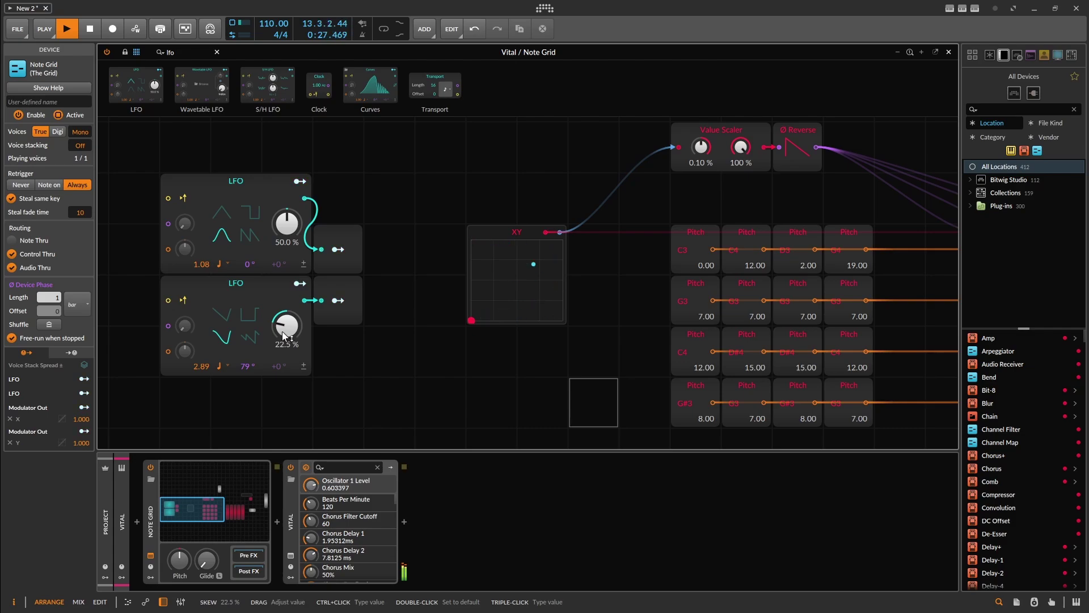
{"action": "left_click_drag", "start_coordinate": [248, 262], "coordinate": [250, 268]}
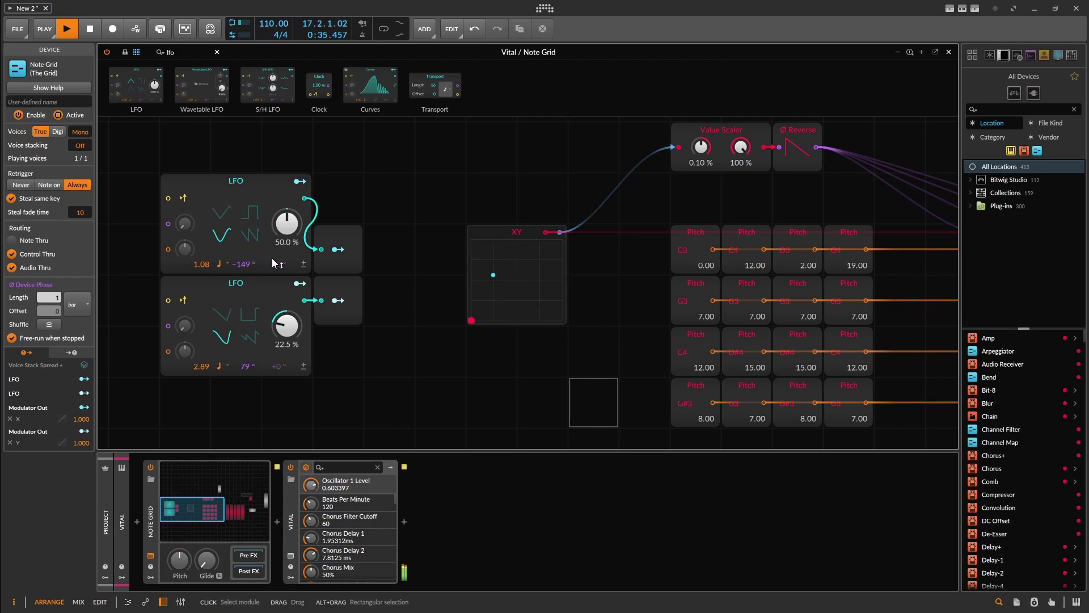
- Set the second row's second, third and fourth pitches to 27, 32 and 31, and the third row's fourth pitch to 24
{"action": "left_click_drag", "start_coordinate": [440, 359], "coordinate": [275, 353]}
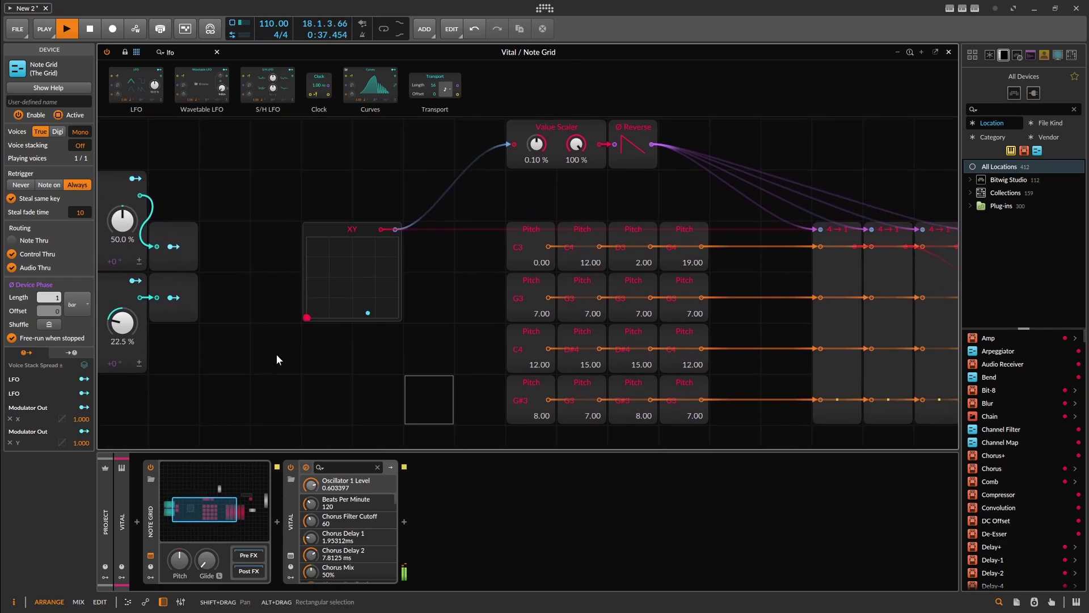
{"action": "scroll", "coordinate": [321, 346], "scroll_direction": "down", "scroll_amount": 2}
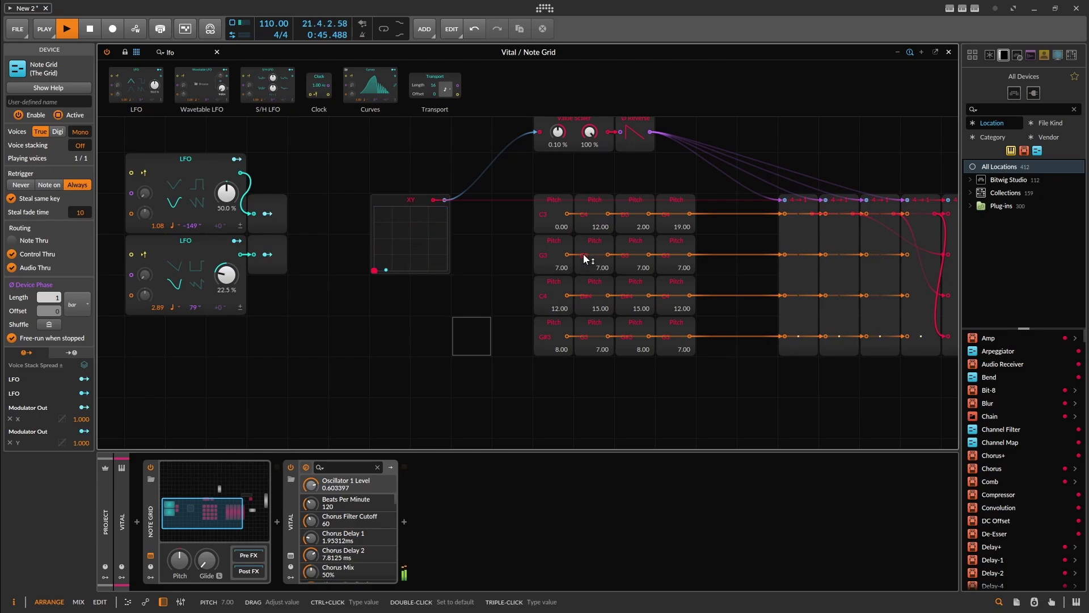
{"action": "left_click_drag", "start_coordinate": [583, 254], "coordinate": [584, 238]}
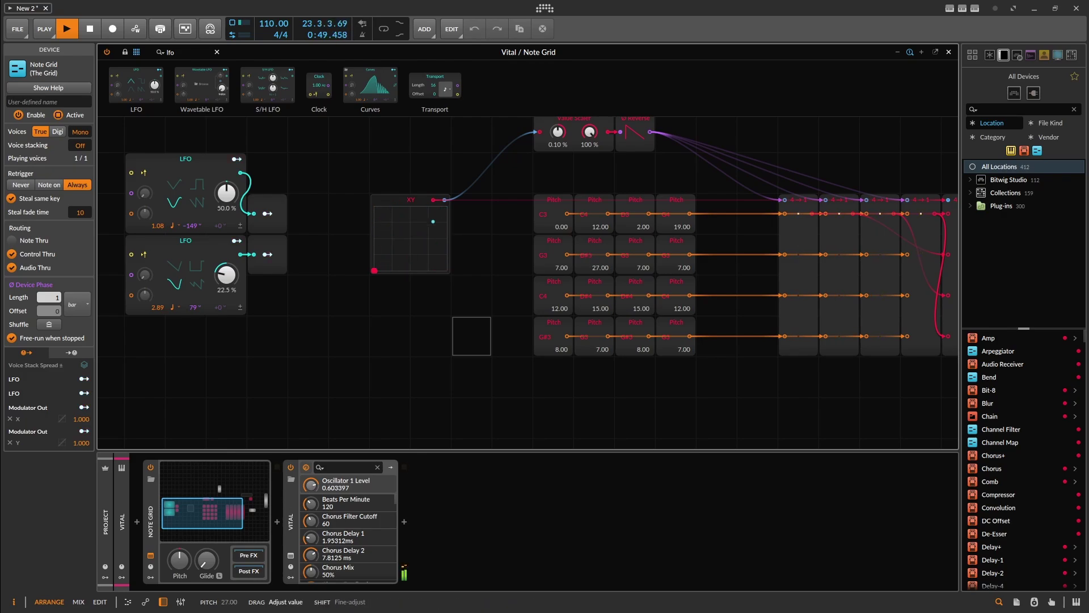
{"action": "key", "text": "ctrl+z"}
{"action": "left_click_drag", "start_coordinate": [635, 267], "coordinate": [635, 263]}
{"action": "left_click_drag", "start_coordinate": [674, 261], "coordinate": [674, 240]}
{"action": "left_click_drag", "start_coordinate": [677, 295], "coordinate": [677, 290]}
{"action": "left_click_drag", "start_coordinate": [688, 352], "coordinate": [555, 375]}
{"action": "left_click_drag", "start_coordinate": [273, 366], "coordinate": [554, 357]}
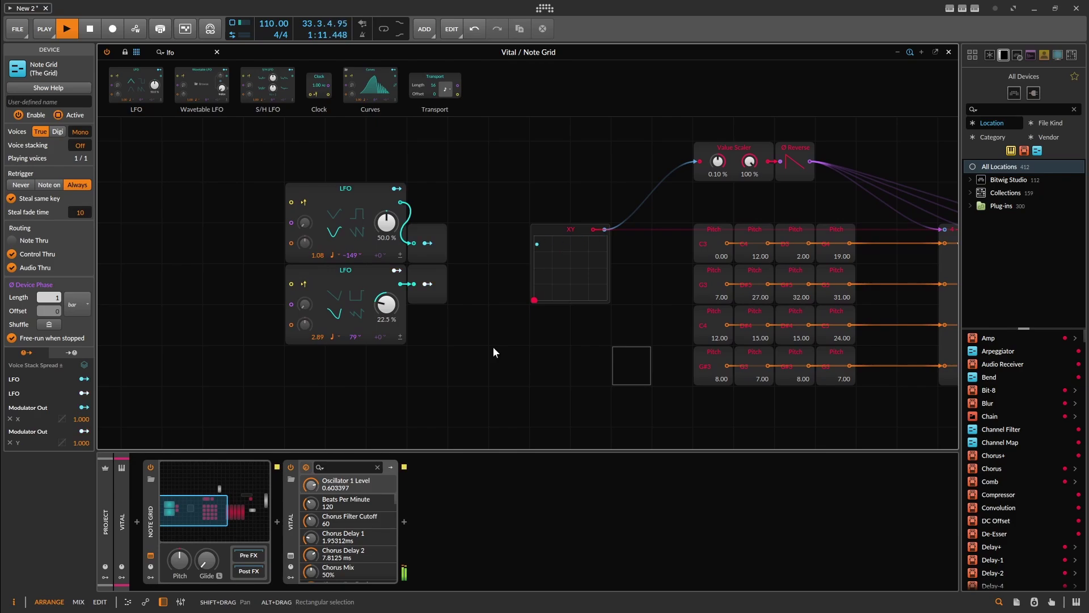
- Stop playback and save the Note Grid to the library as the preset "SEQ Cartesian Basic 2"
{"action": "left_click_drag", "start_coordinate": [515, 384], "coordinate": [403, 373]}
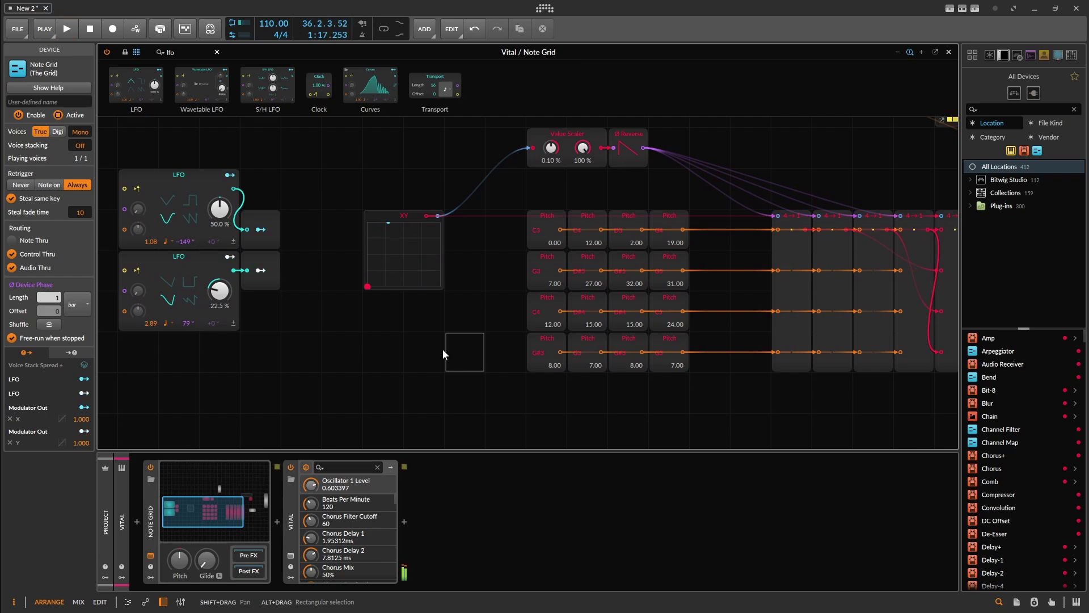
{"action": "key", "text": "space"}
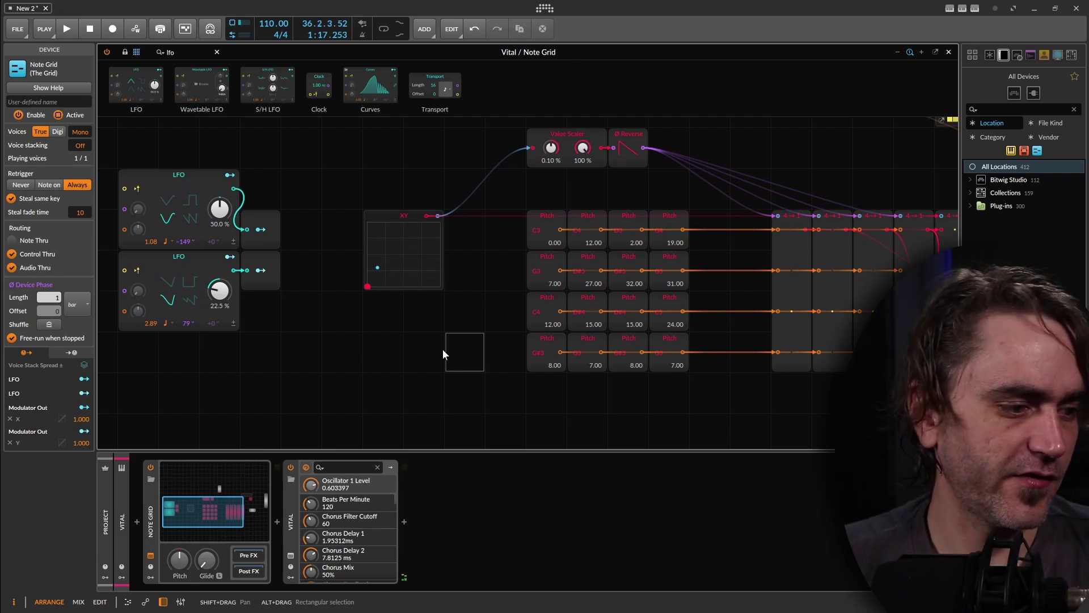
{"action": "right_click", "coordinate": [156, 533]}
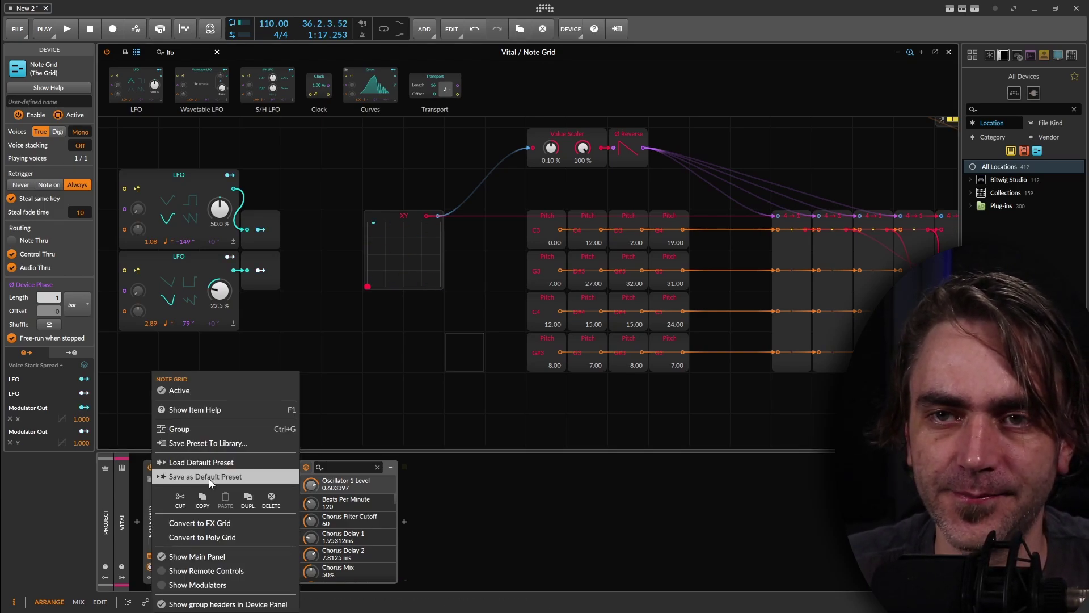
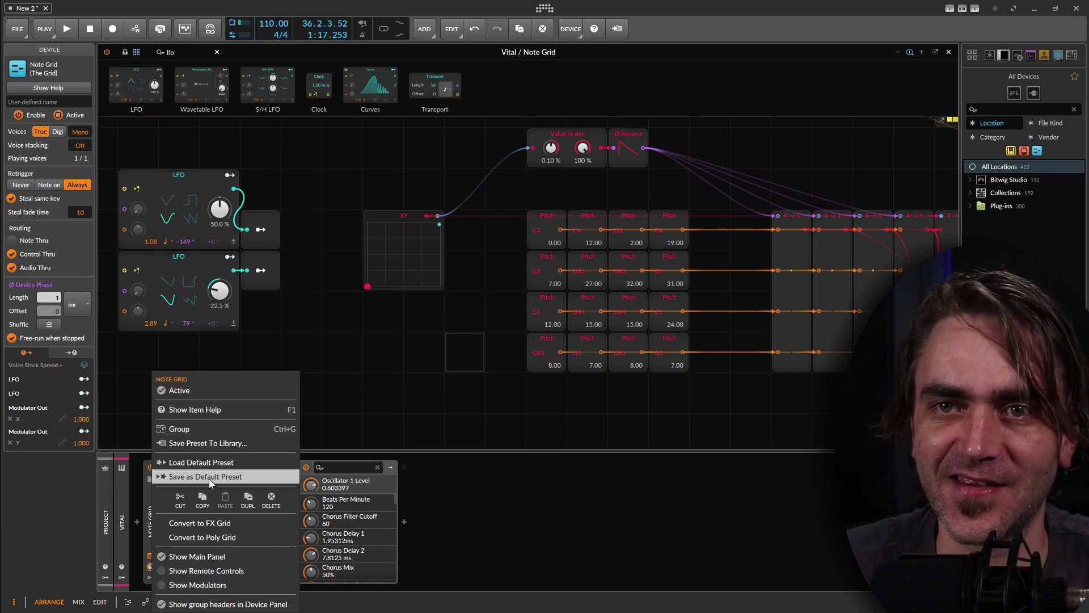
{"action": "left_click", "coordinate": [230, 442]}
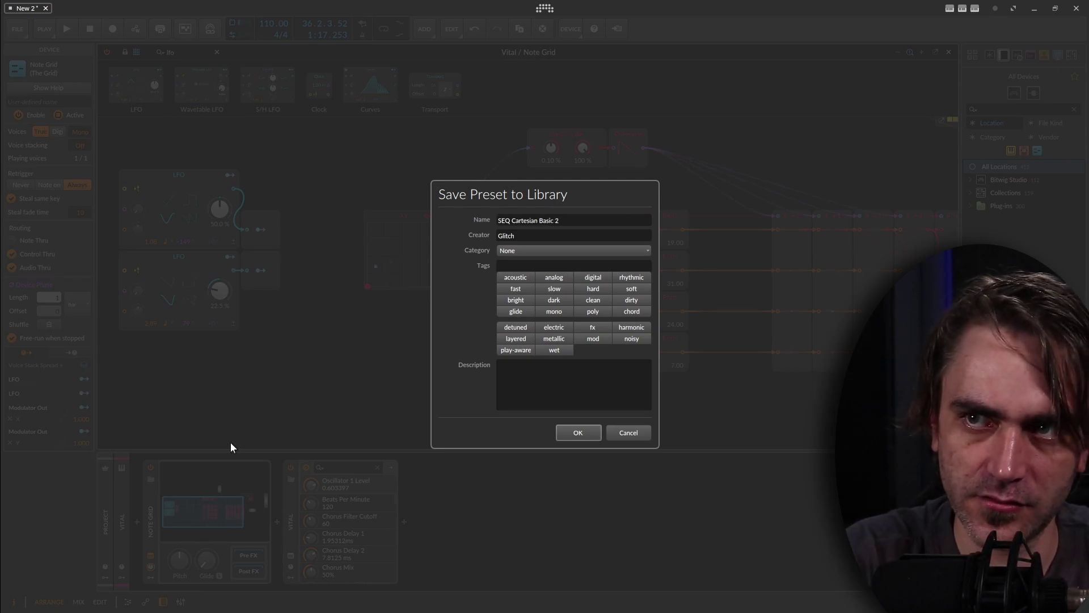
{"action": "left_click", "coordinate": [581, 433]}
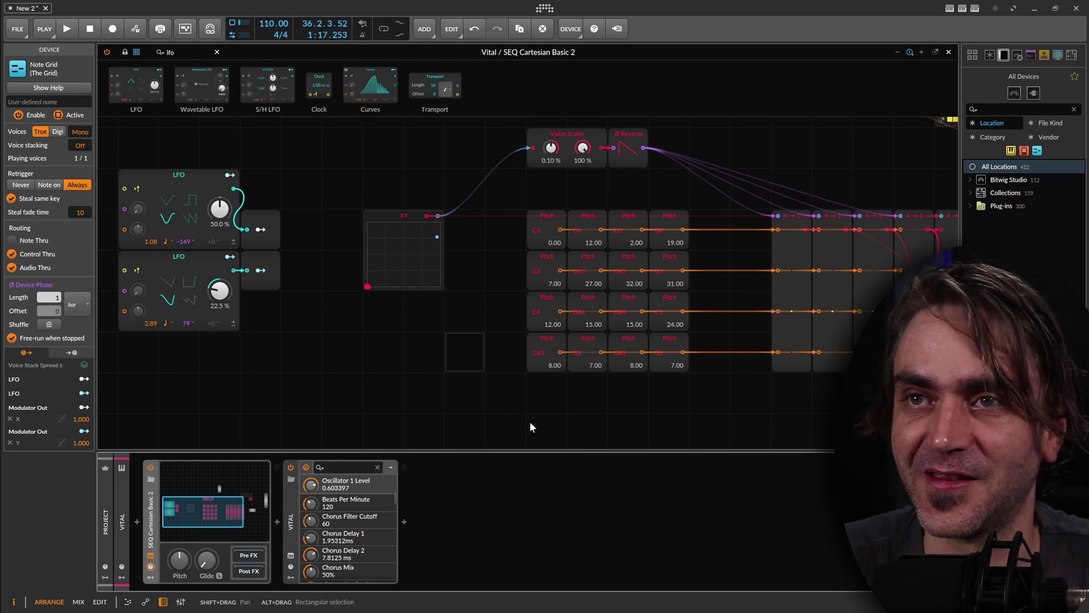
- Set the Note Grid's voice stacking to 5
{"action": "left_click_drag", "start_coordinate": [490, 372], "coordinate": [336, 357]}
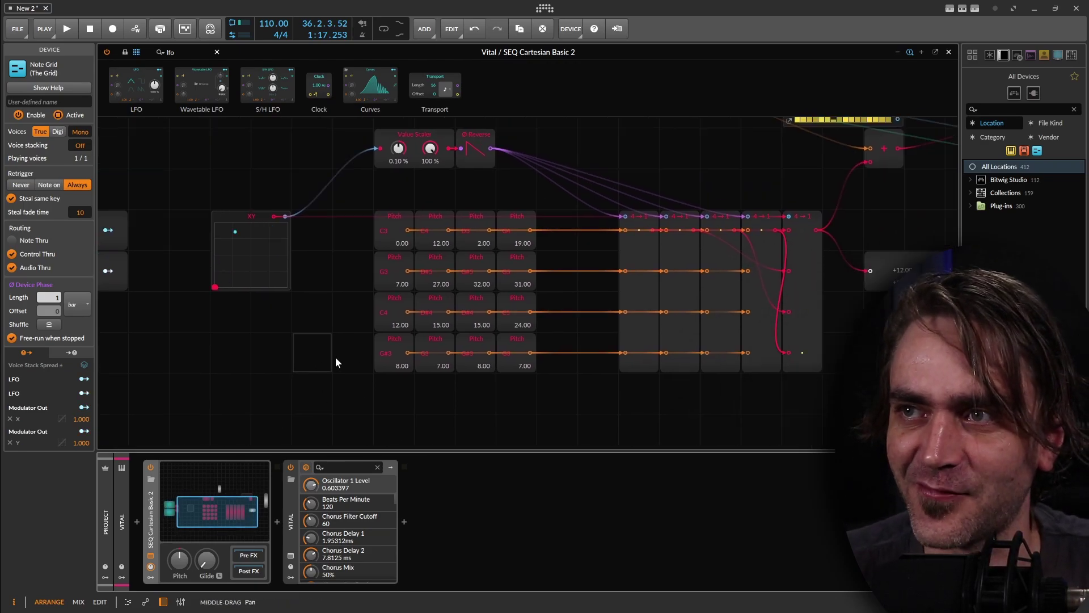
{"action": "left_click_drag", "start_coordinate": [445, 340], "coordinate": [355, 367]}
{"action": "left_click_drag", "start_coordinate": [194, 485], "coordinate": [158, 485]}
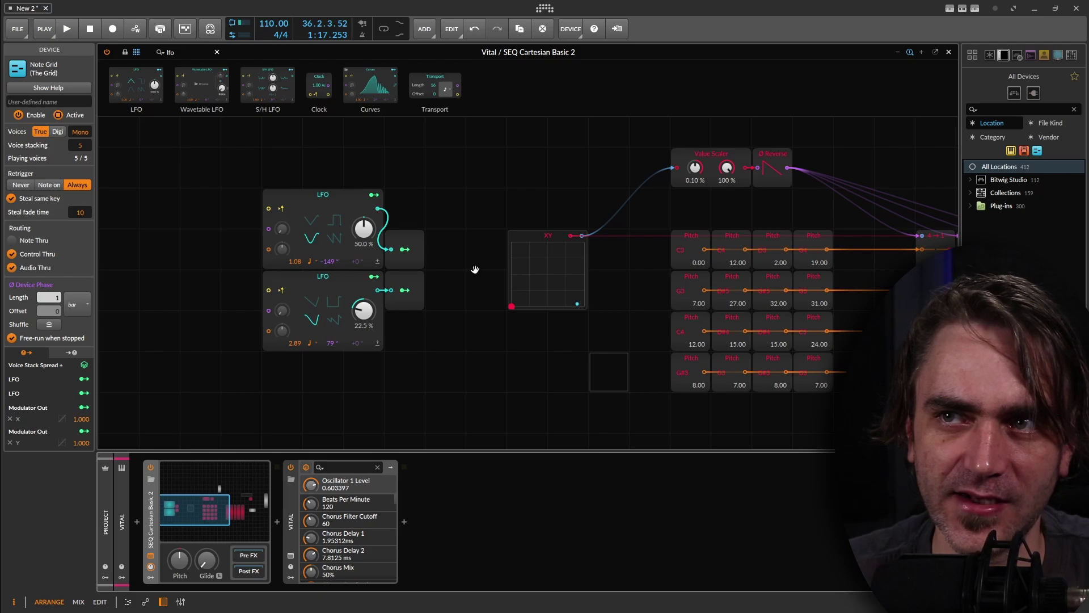
- Move the upper LFO and its Modulator Out up, leaving a gap above the lower LFO
{"action": "left_click_drag", "start_coordinate": [476, 269], "coordinate": [421, 296]}
{"action": "left_click", "coordinate": [254, 223]}
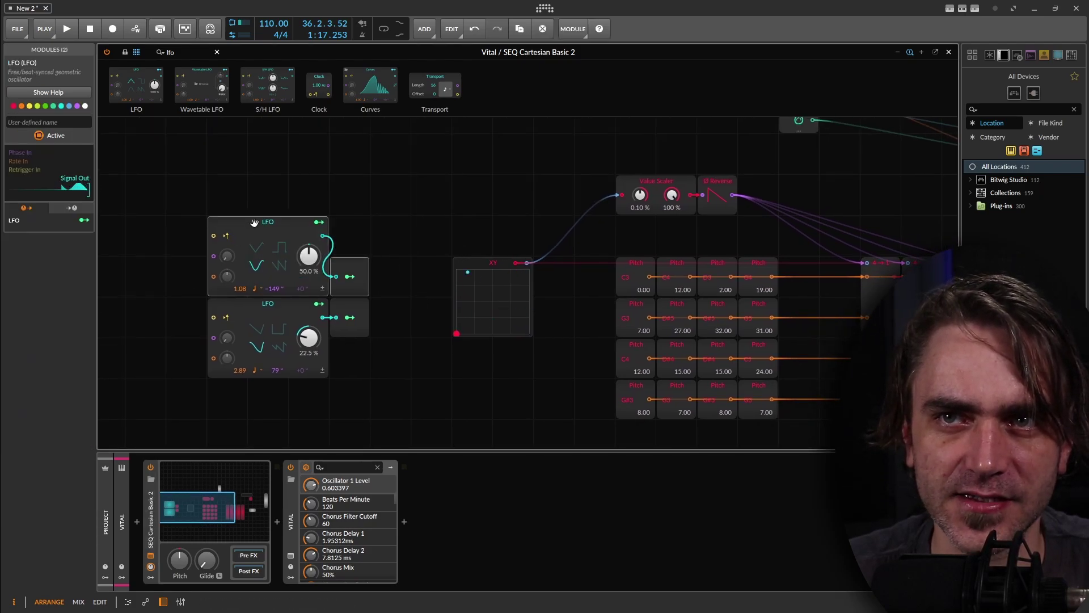
{"action": "left_click_drag", "start_coordinate": [254, 223], "coordinate": [254, 182]}
{"action": "left_click", "coordinate": [420, 336]}
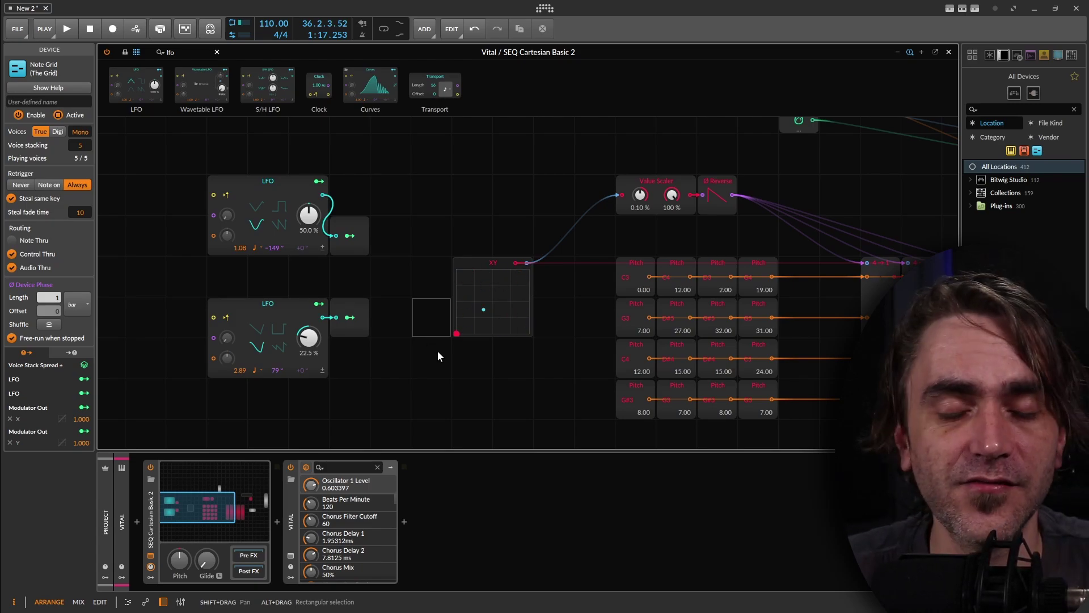
- Move the upper LFO's Modulator Out above the XY pad and the lower LFO's Modulator Out directly beside the pad
{"action": "left_click", "coordinate": [494, 288]}
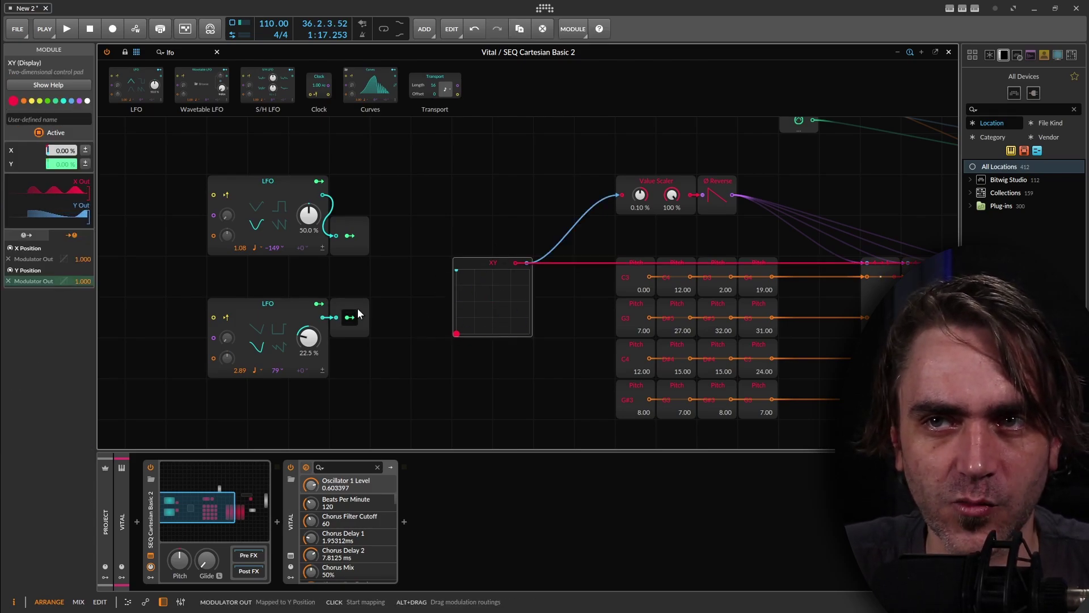
{"action": "left_click_drag", "start_coordinate": [932, 164], "coordinate": [728, 254]}
{"action": "left_click_drag", "start_coordinate": [807, 279], "coordinate": [1009, 223]}
{"action": "left_click_drag", "start_coordinate": [518, 272], "coordinate": [573, 260]}
{"action": "left_click_drag", "start_coordinate": [397, 263], "coordinate": [510, 230]}
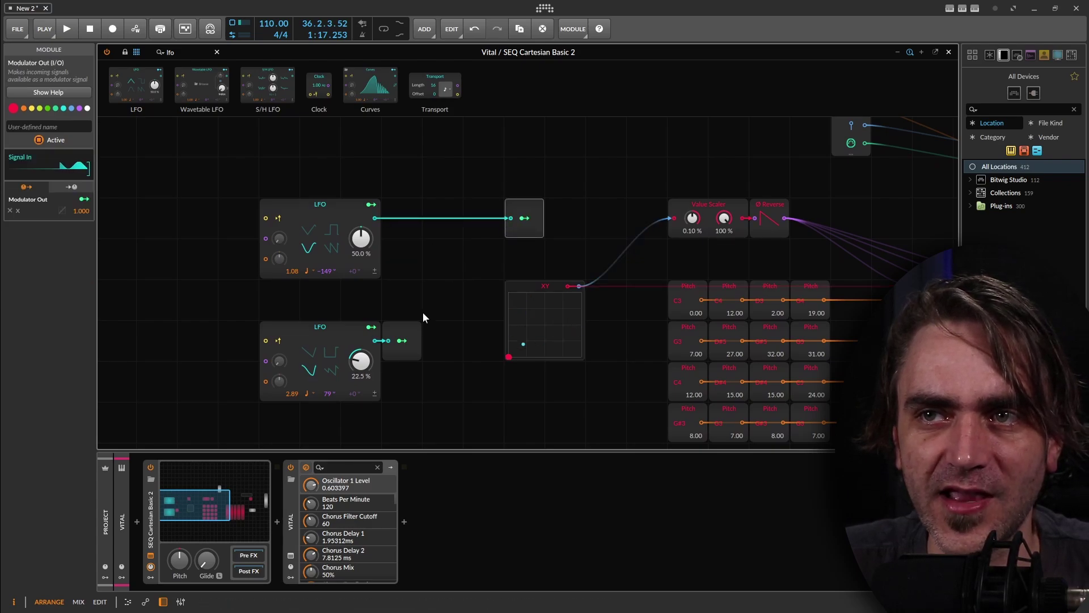
{"action": "left_click_drag", "start_coordinate": [402, 346], "coordinate": [484, 346]}
{"action": "left_click_drag", "start_coordinate": [513, 389], "coordinate": [460, 379]}
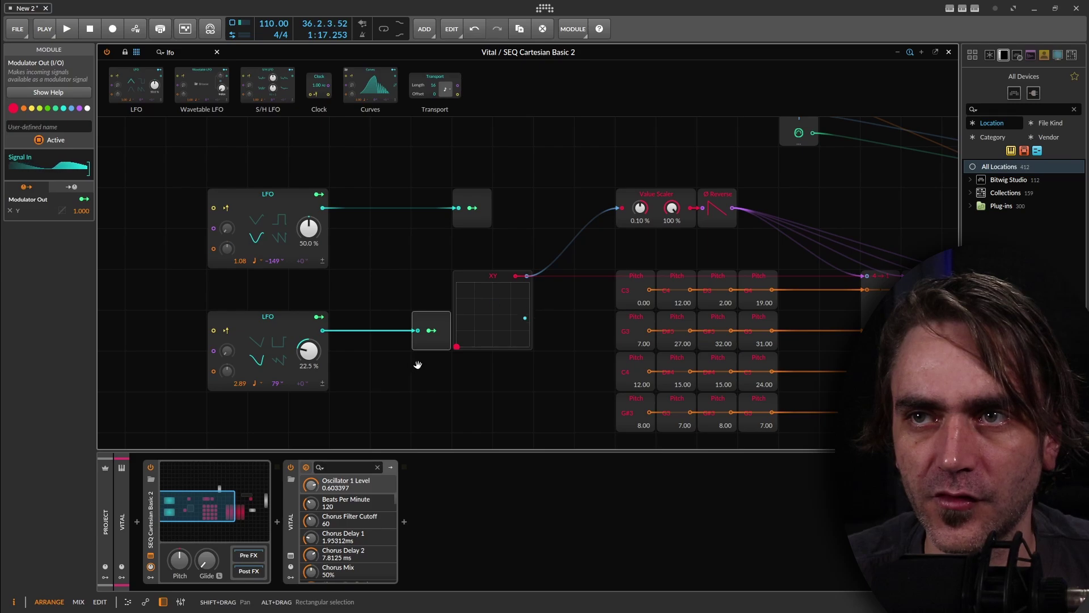
{"action": "left_click_drag", "start_coordinate": [413, 368], "coordinate": [429, 346]}
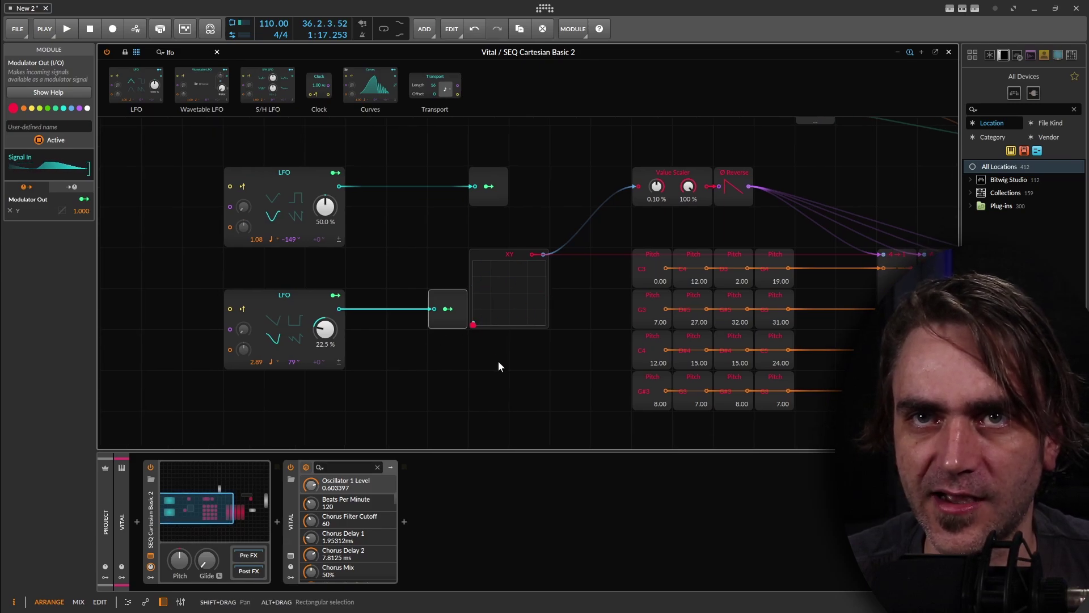
- Show the Note Grid device's modulators and add a Voice Stack modulator
{"action": "left_click_drag", "start_coordinate": [498, 362], "coordinate": [421, 345]}
{"action": "left_click", "coordinate": [151, 567]}
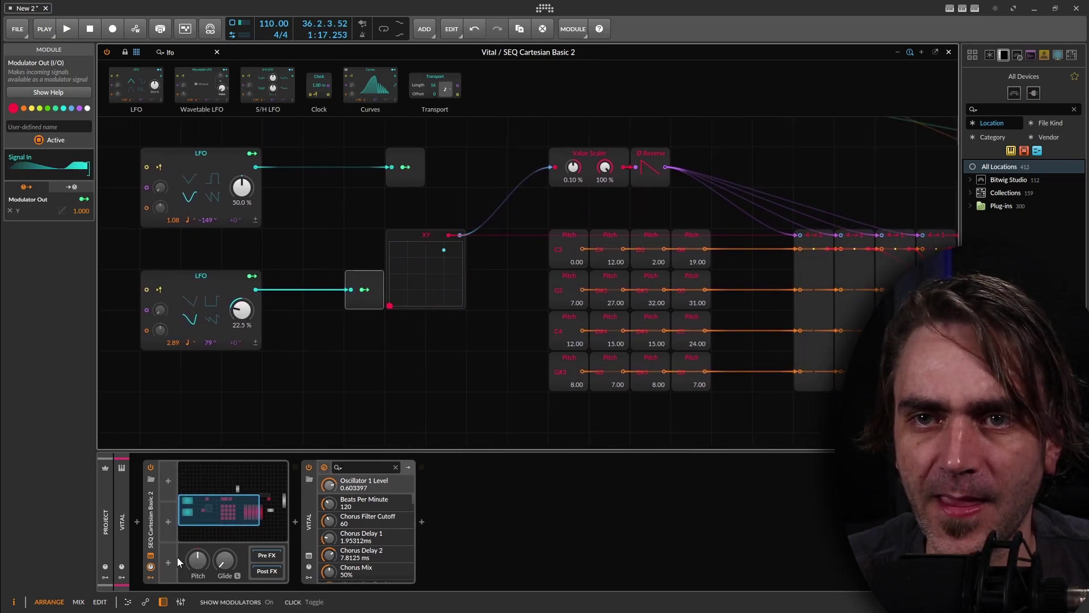
{"action": "left_click", "coordinate": [152, 508]}
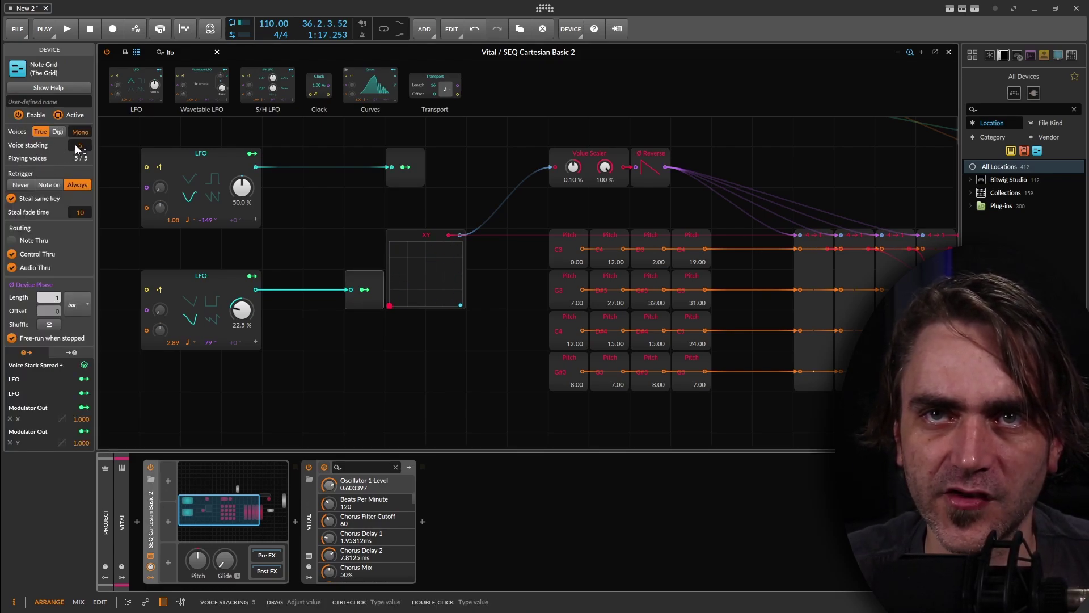
{"action": "left_click", "coordinate": [168, 479]}
{"action": "type", "text": "voice"}
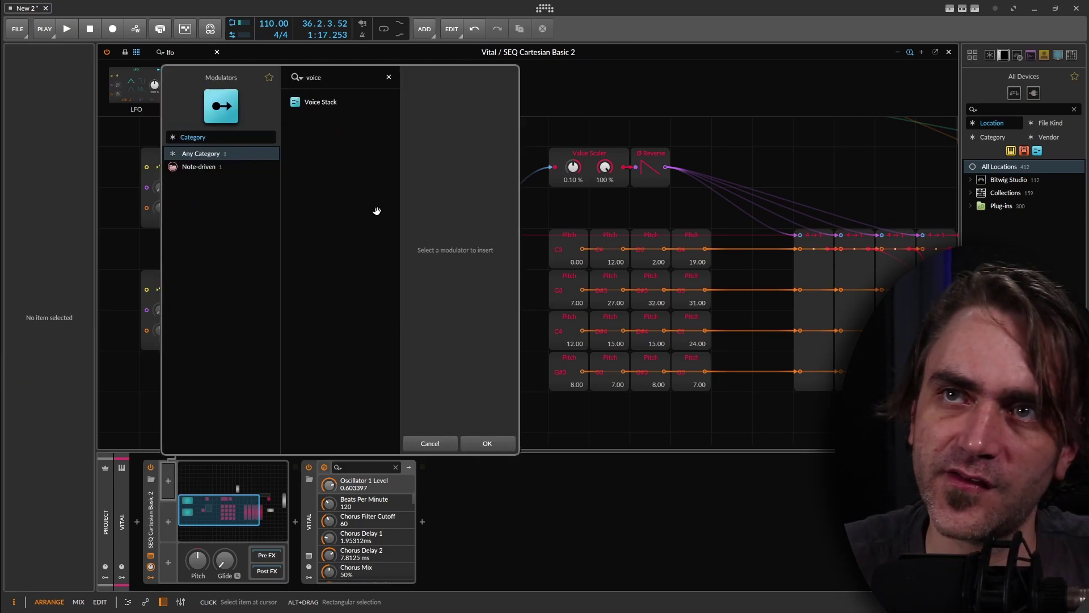
{"action": "left_click", "coordinate": [346, 103]}
{"action": "left_click", "coordinate": [486, 443]}
- Map the Voice Stack modulator to the two LFOs' waveshapes by 1.200 and 1.100 and to their rates by 4.780 and 3.670
{"action": "left_click", "coordinate": [175, 496]}
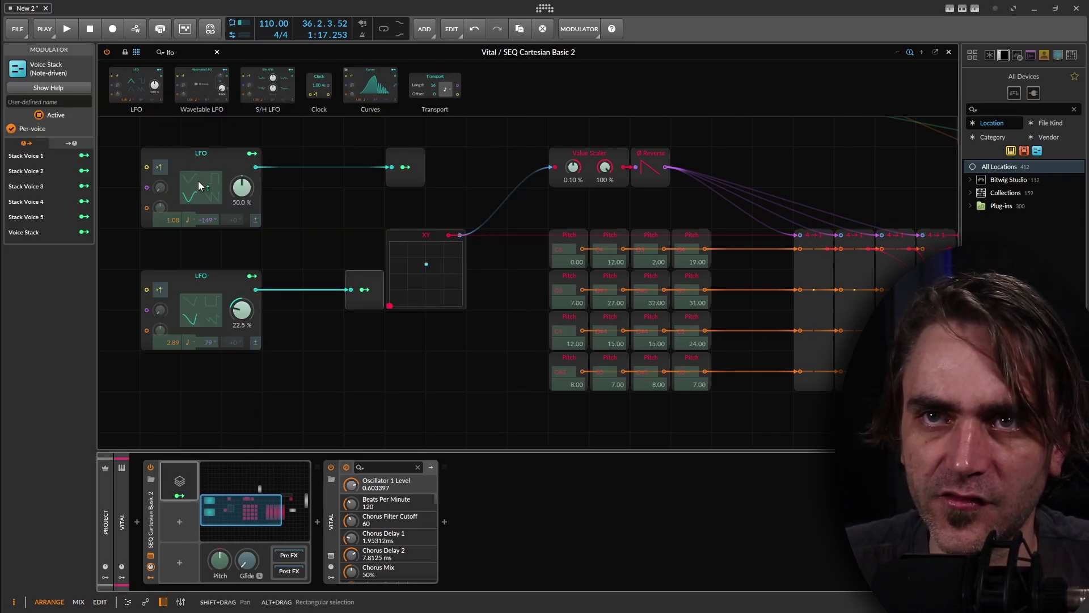
{"action": "mouse_move", "coordinate": [186, 196]}
{"action": "left_mouse_down"}
{"action": "mouse_move", "coordinate": [186, 181]}
{"action": "mouse_move", "coordinate": [189, 201]}
{"action": "left_mouse_up"}
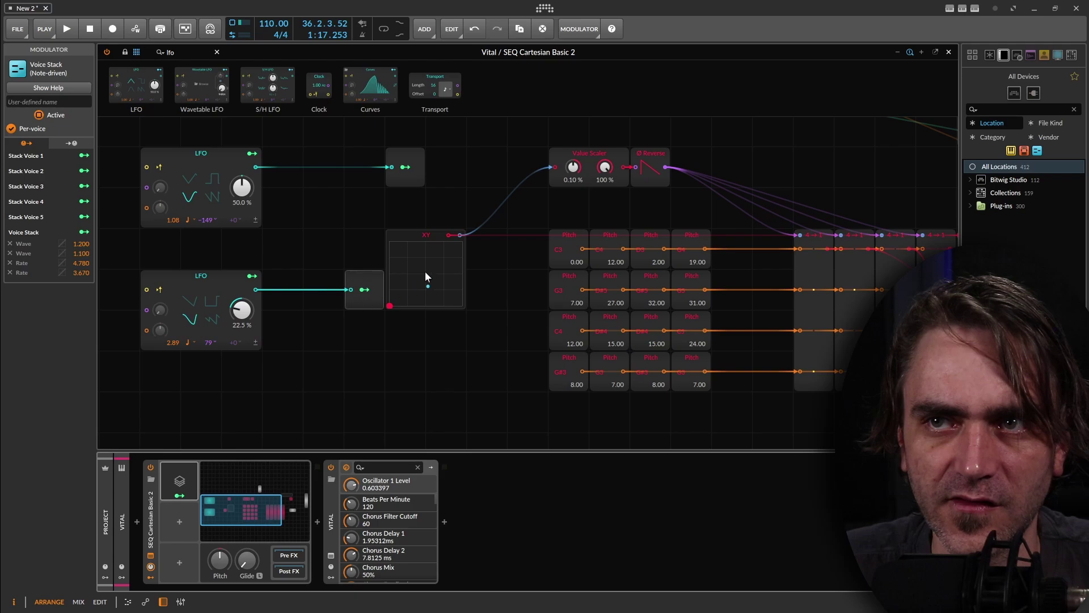
- Examine the stacked voices from the XY pad through the pitch grid and merges, and start playback to hear them
{"action": "left_click", "coordinate": [424, 278]}
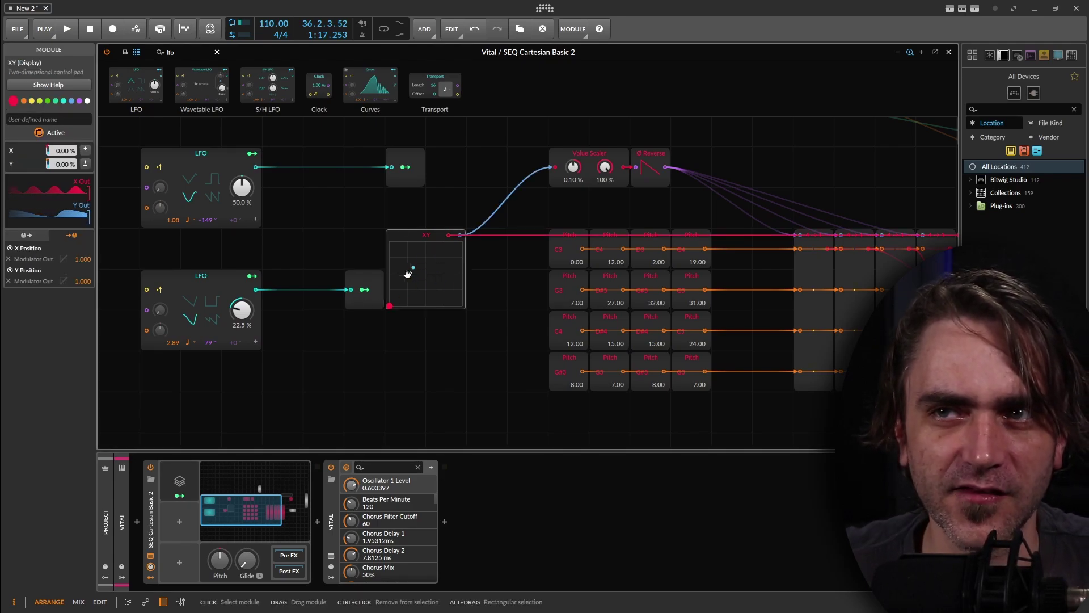
{"action": "left_click_drag", "start_coordinate": [834, 360], "coordinate": [590, 370]}
{"action": "scroll", "coordinate": [733, 308], "scroll_direction": "up", "scroll_amount": 1}
{"action": "scroll", "coordinate": [733, 308], "scroll_direction": "right", "scroll_amount": 5}
{"action": "scroll", "coordinate": [733, 308], "scroll_direction": "down", "scroll_amount": 2}
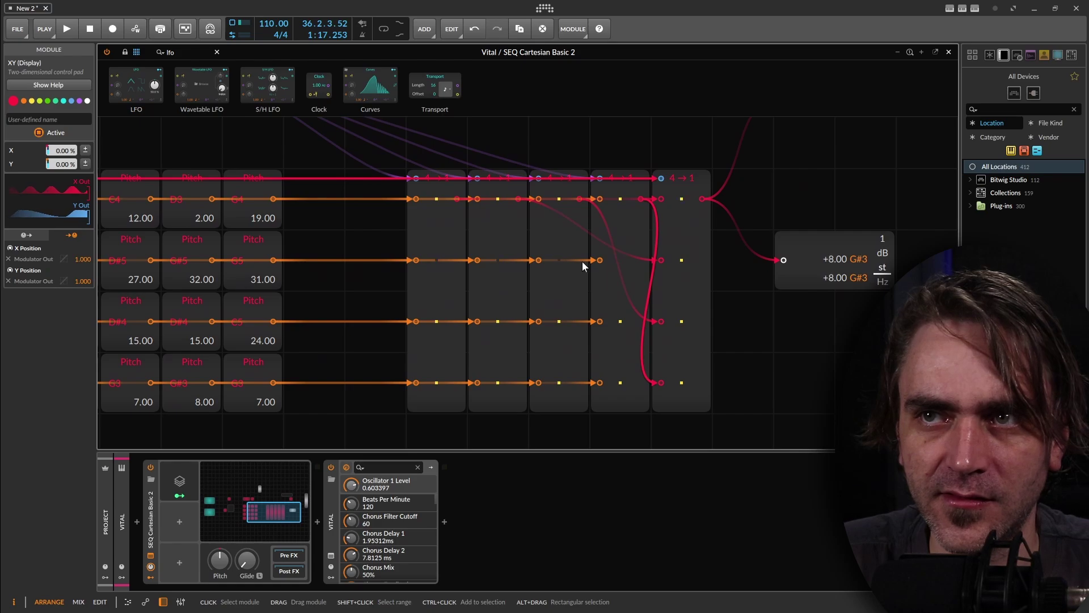
{"action": "scroll", "coordinate": [635, 254], "scroll_direction": "down", "scroll_amount": 5}
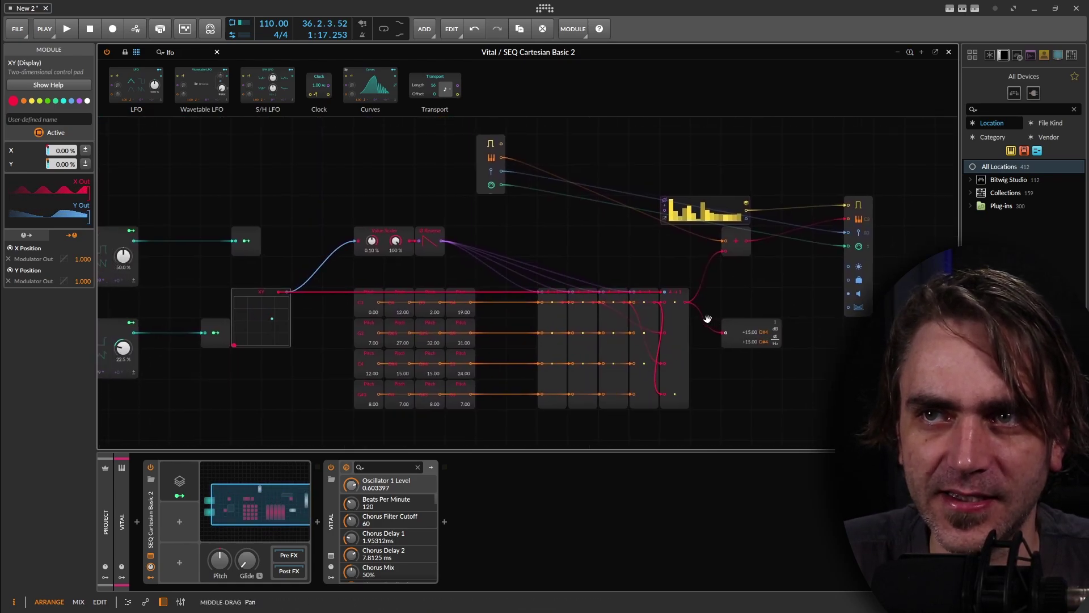
{"action": "left_click_drag", "start_coordinate": [318, 324], "coordinate": [431, 326]}
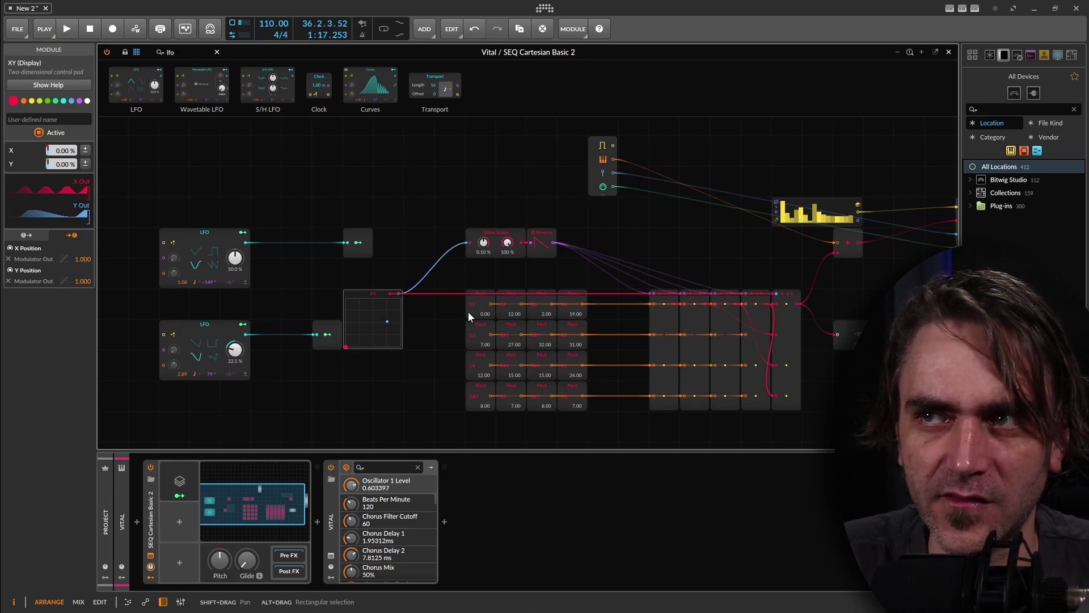
{"action": "key", "text": "space"}
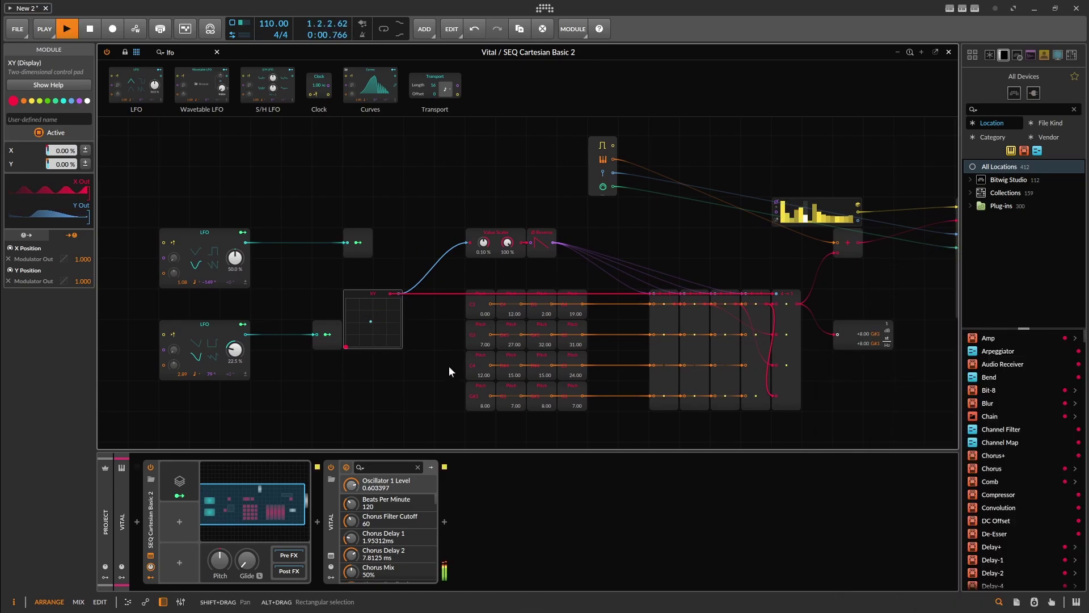
{"action": "left_click_drag", "start_coordinate": [448, 373], "coordinate": [438, 329]}
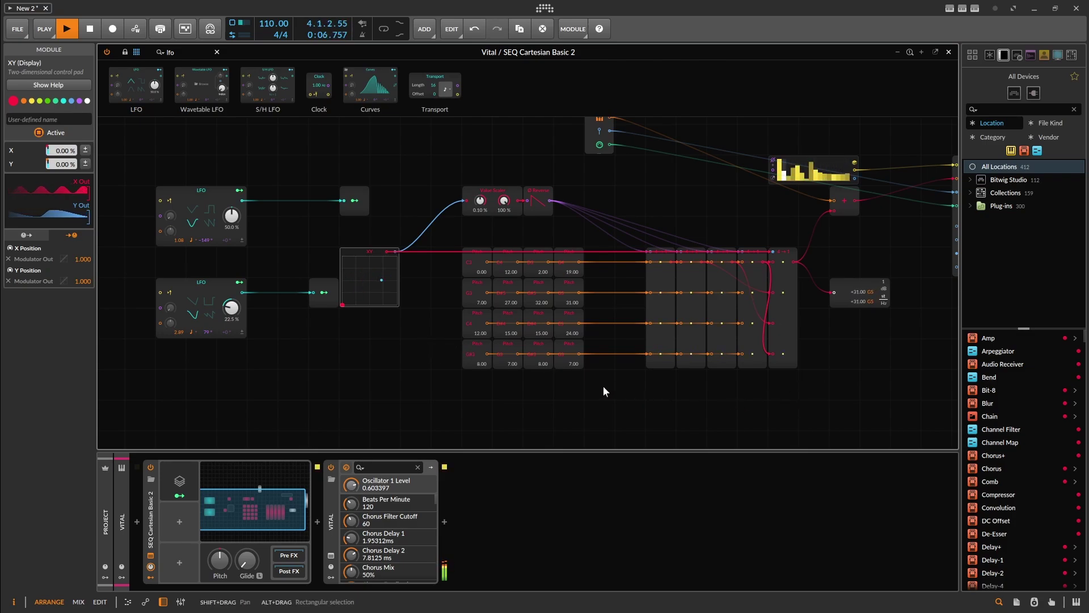
- Move the Add module against the last merge, and move the Probabilities module up and enlarge it, stopping playback
{"action": "left_click_drag", "start_coordinate": [658, 375], "coordinate": [466, 435]}
{"action": "left_click_drag", "start_coordinate": [665, 275], "coordinate": [634, 336]}
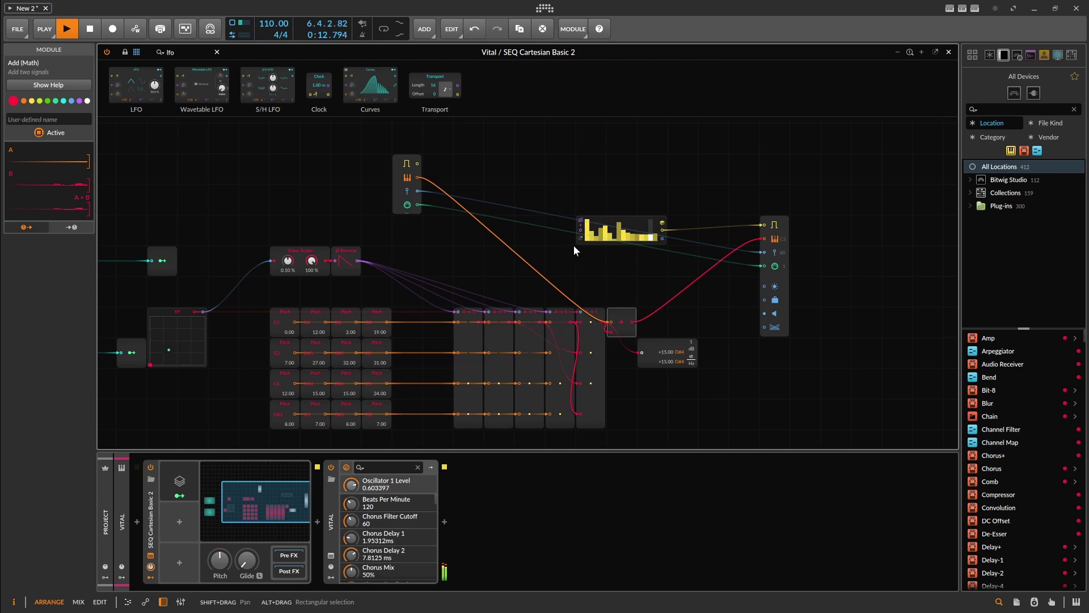
{"action": "left_click_drag", "start_coordinate": [581, 244], "coordinate": [550, 205]}
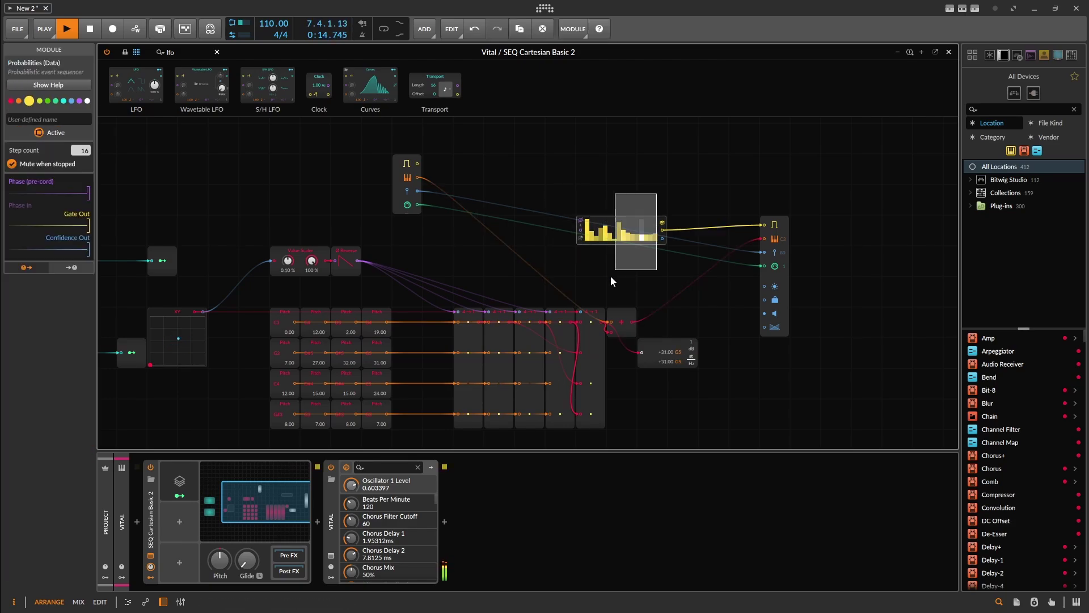
{"action": "left_click_drag", "start_coordinate": [600, 244], "coordinate": [557, 179]}
{"action": "left_click", "coordinate": [564, 240]}
{"action": "key", "text": "space"}
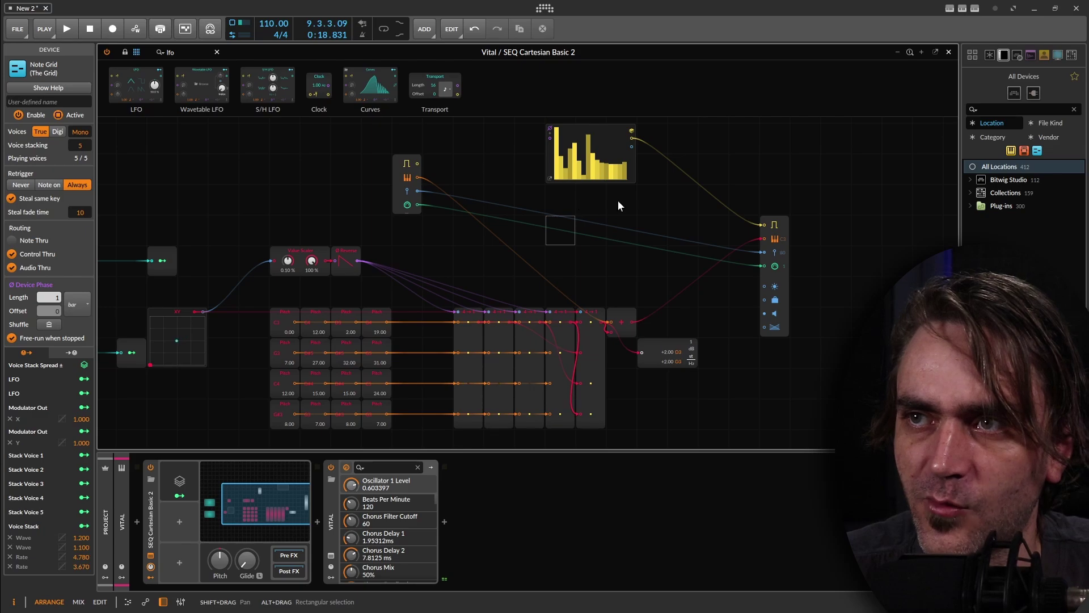
- Insert a two-input Merge between the Probabilities gate and the note output, and clear all Probabilities steps except 1, 8 and 16
{"action": "left_click_drag", "start_coordinate": [635, 217], "coordinate": [620, 268]}
{"action": "scroll", "coordinate": [559, 244], "scroll_direction": "up", "scroll_amount": 3}
{"action": "left_click_drag", "start_coordinate": [572, 238], "coordinate": [514, 307]}
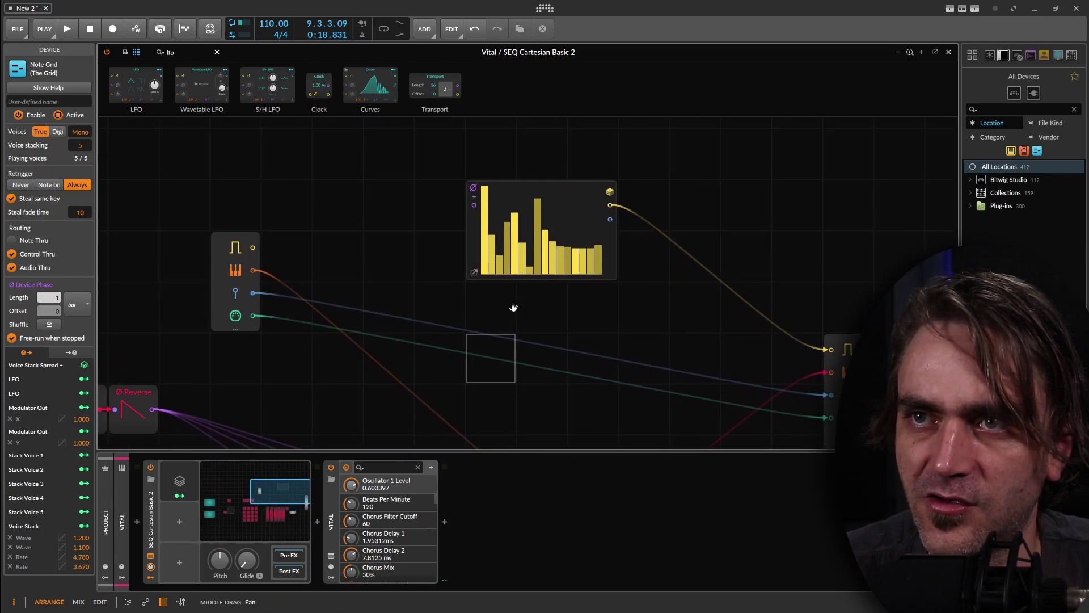
{"action": "left_click", "coordinate": [474, 250]}
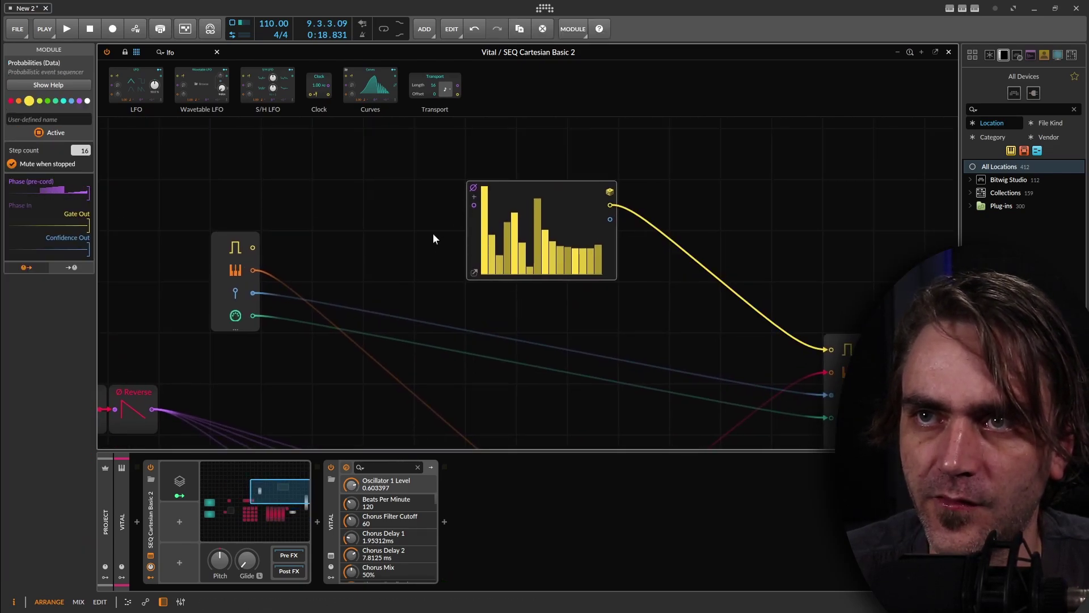
{"action": "left_click_drag", "start_coordinate": [436, 238], "coordinate": [600, 187]}
{"action": "scroll", "coordinate": [601, 259], "scroll_direction": "down", "scroll_amount": 1}
{"action": "left_click_drag", "start_coordinate": [614, 292], "coordinate": [743, 240]}
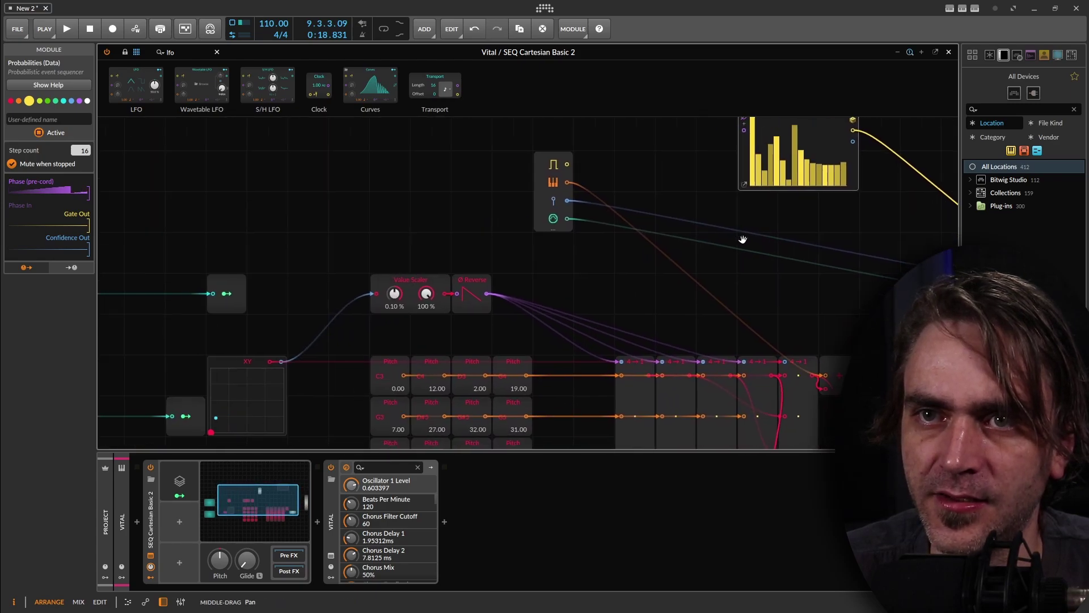
{"action": "left_click_drag", "start_coordinate": [666, 286], "coordinate": [318, 366]}
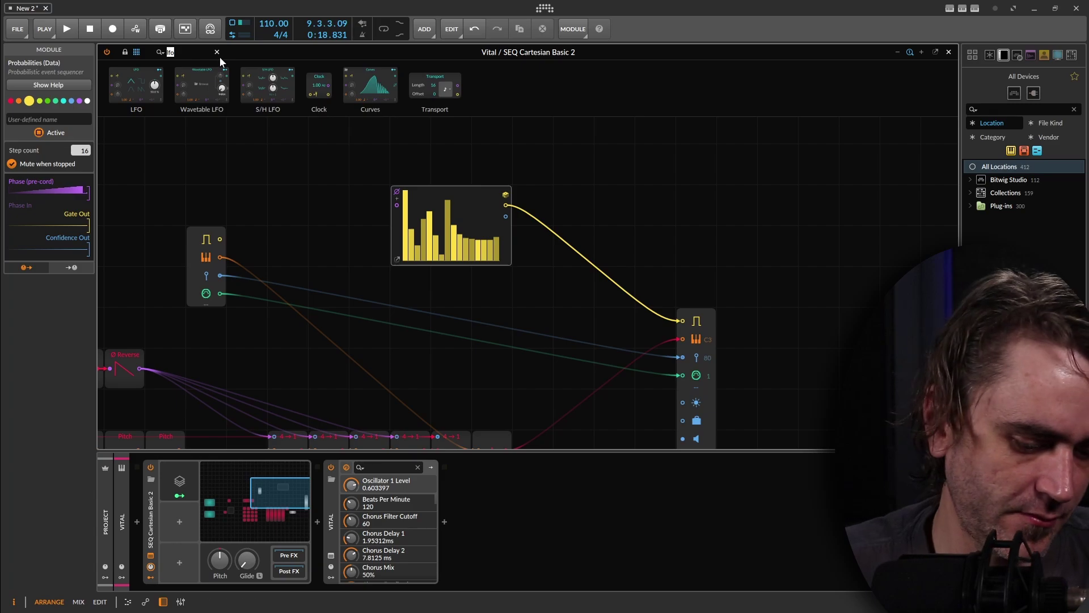
{"action": "type", "text": "merg"}
{"action": "left_click_drag", "start_coordinate": [128, 92], "coordinate": [502, 249]}
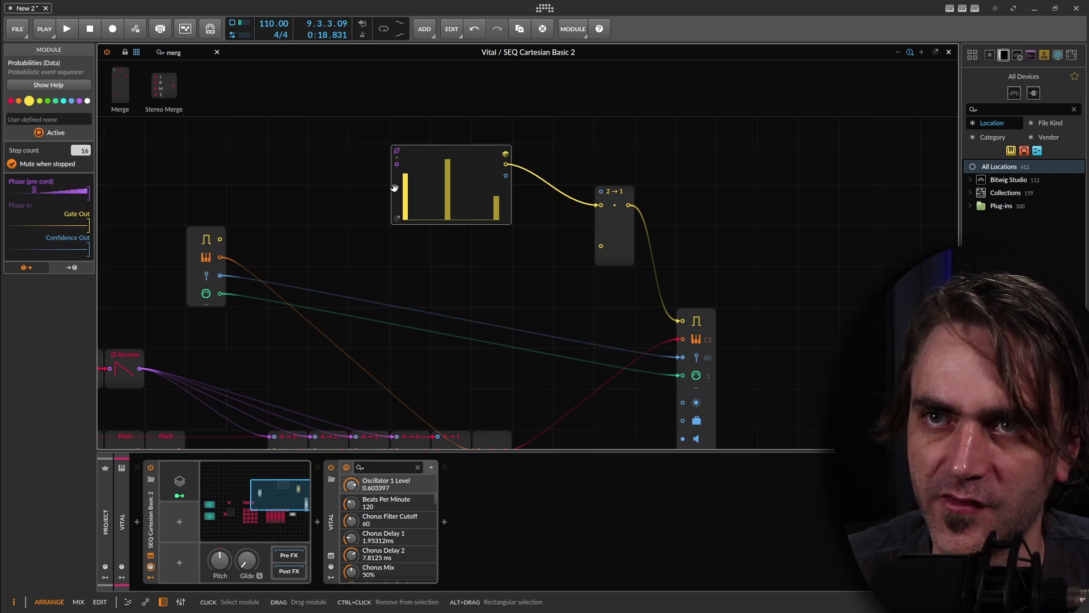
- Duplicate the Probabilities module, redraw its pattern mainly on steps 3, 4, 9, 10 and 13, and connect its gate to the Merge's second input
{"action": "key", "text": "ctrl+d"}
{"action": "left_click_drag", "start_coordinate": [405, 255], "coordinate": [410, 290]}
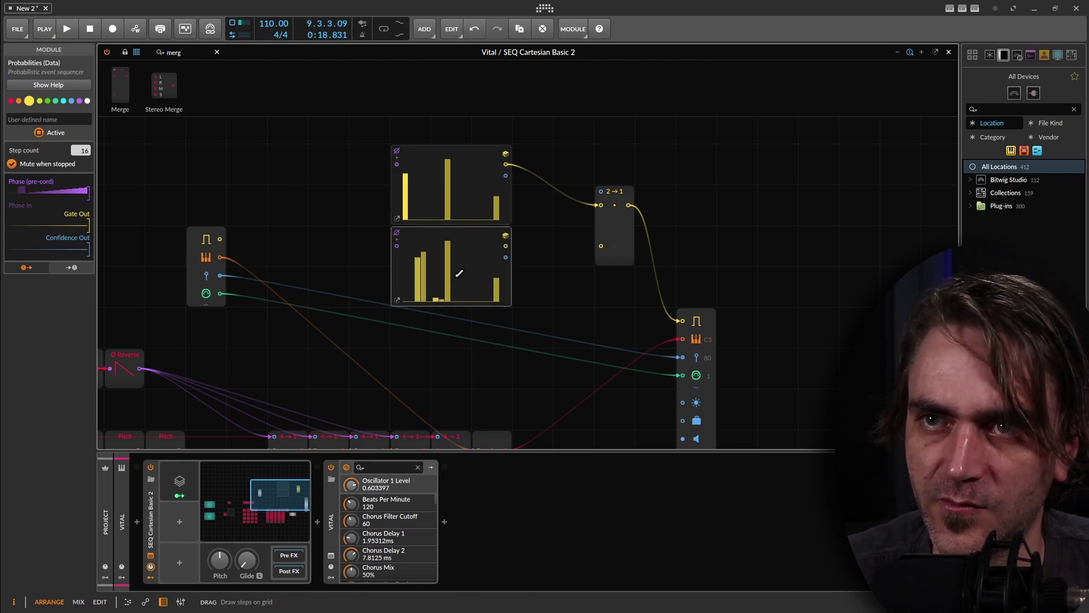
{"action": "left_click_drag", "start_coordinate": [494, 280], "coordinate": [494, 302]}
{"action": "left_click_drag", "start_coordinate": [505, 245], "coordinate": [601, 245]}
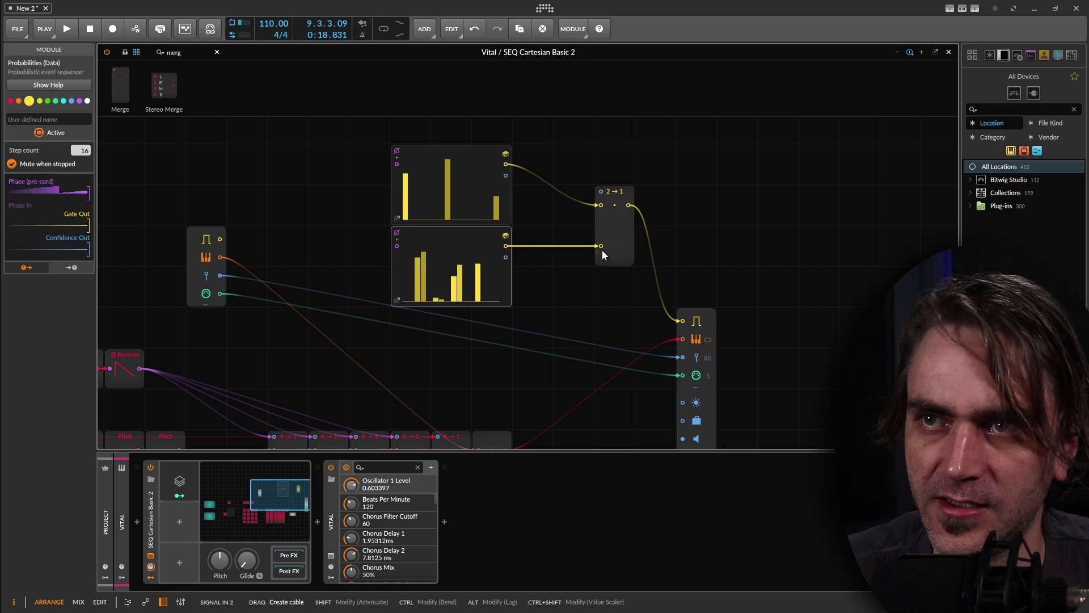
- Drive the two-input Merge's selection with a new Value module modulated by Voice Stack, and start playback
{"action": "type", "text": "valu"}
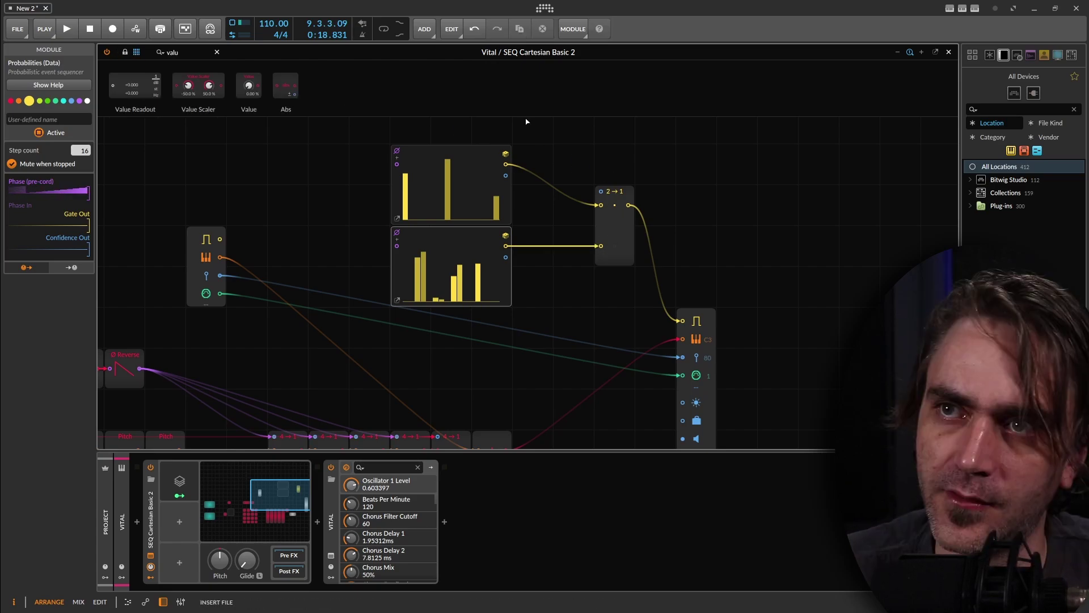
{"action": "left_click_drag", "start_coordinate": [249, 85], "coordinate": [573, 164]}
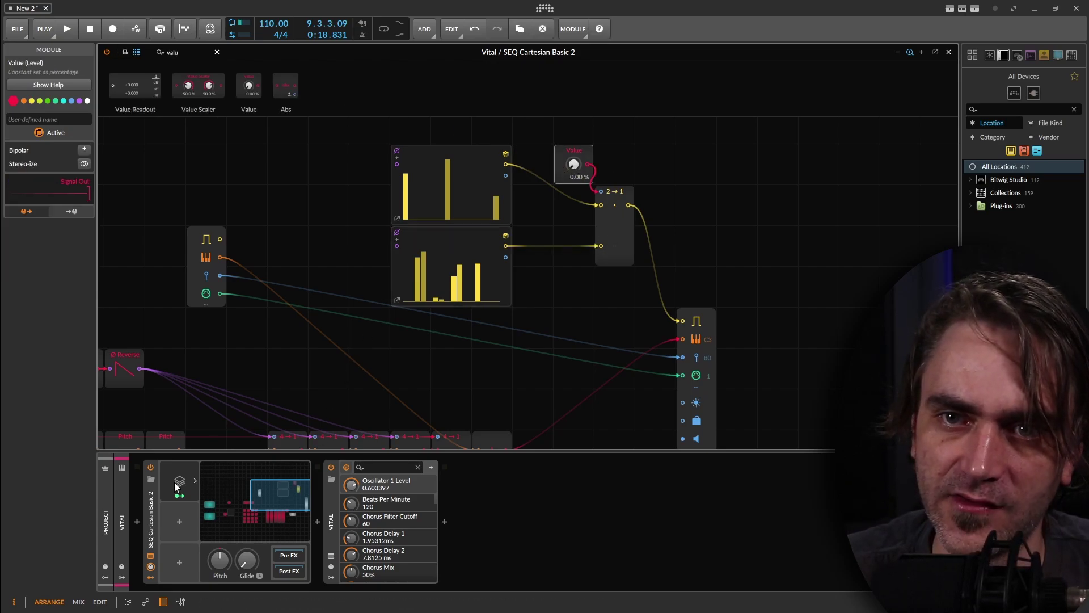
{"action": "left_click", "coordinate": [573, 165]}
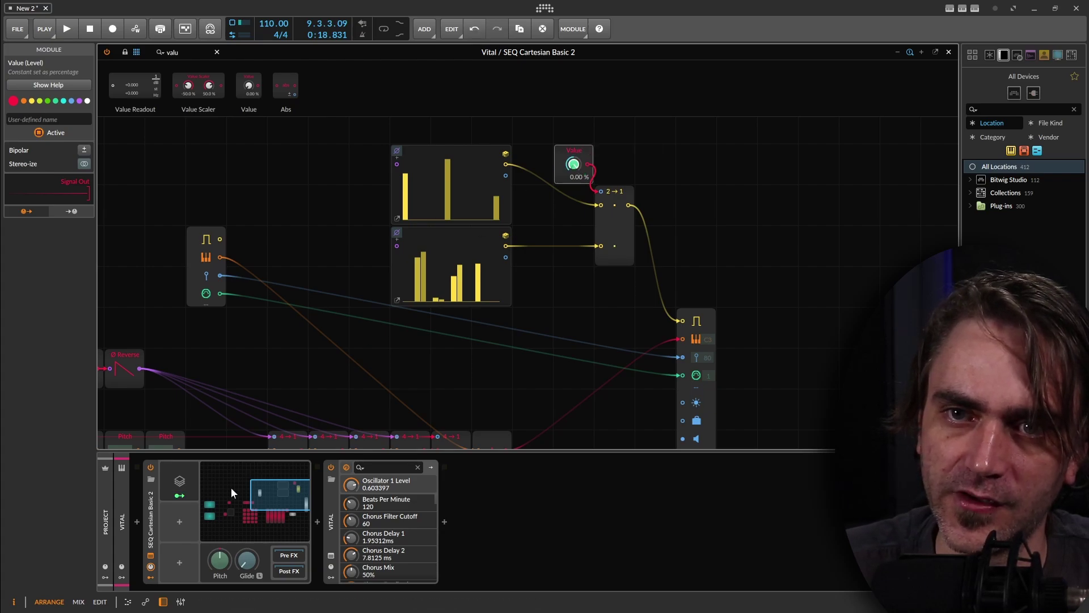
{"action": "left_click", "coordinate": [627, 226]}
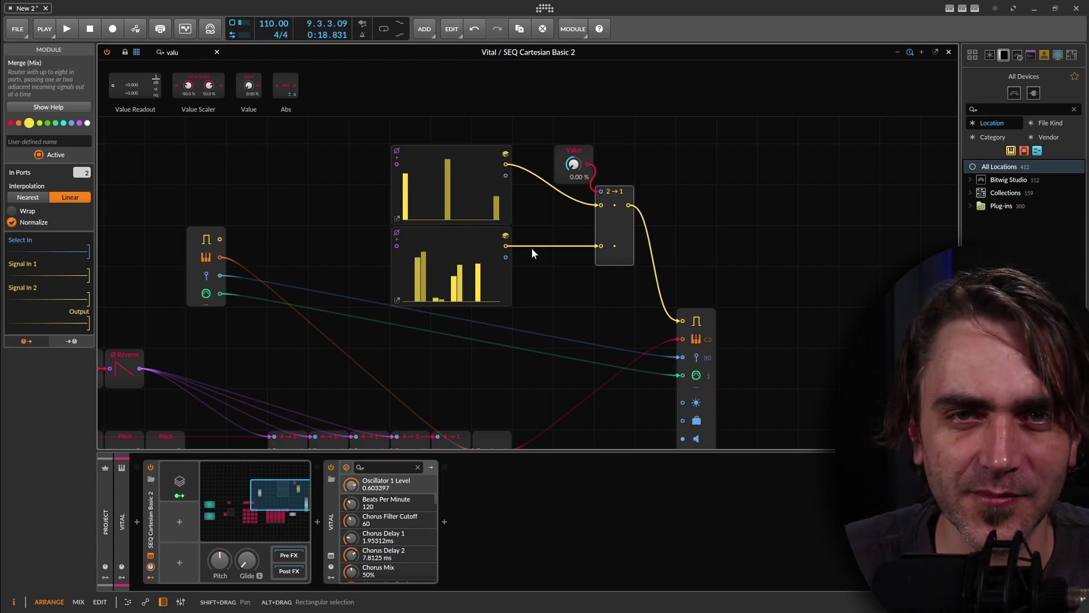
{"action": "left_click", "coordinate": [575, 290]}
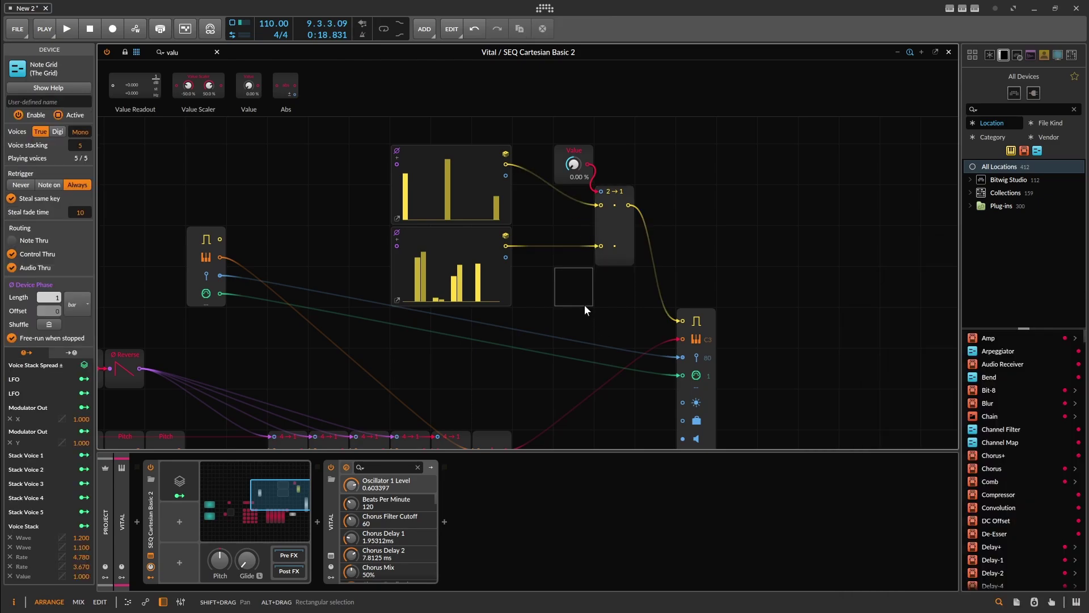
{"action": "key", "text": "space"}
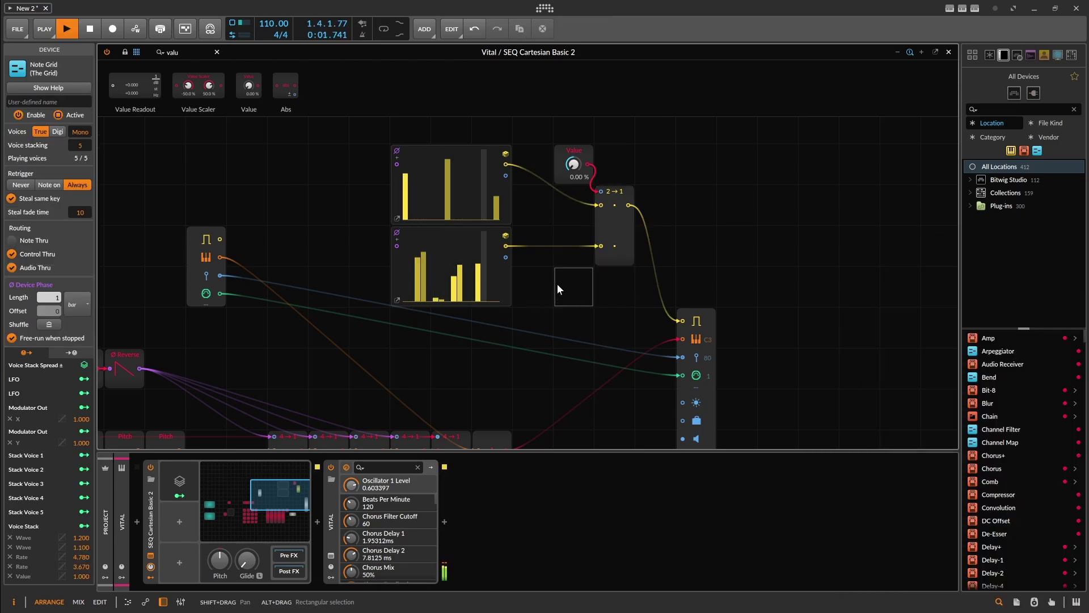
- Spread the two Probabilities modules and the note input away from the Merge, and set the Merge's In Ports to 5
{"action": "left_click_drag", "start_coordinate": [397, 182], "coordinate": [234, 182]}
{"action": "left_click_drag", "start_coordinate": [420, 247], "coordinate": [379, 206]}
{"action": "left_click_drag", "start_coordinate": [228, 253], "coordinate": [145, 293]}
{"action": "left_click", "coordinate": [620, 231]}
{"action": "left_click_drag", "start_coordinate": [81, 173], "coordinate": [81, 156]}
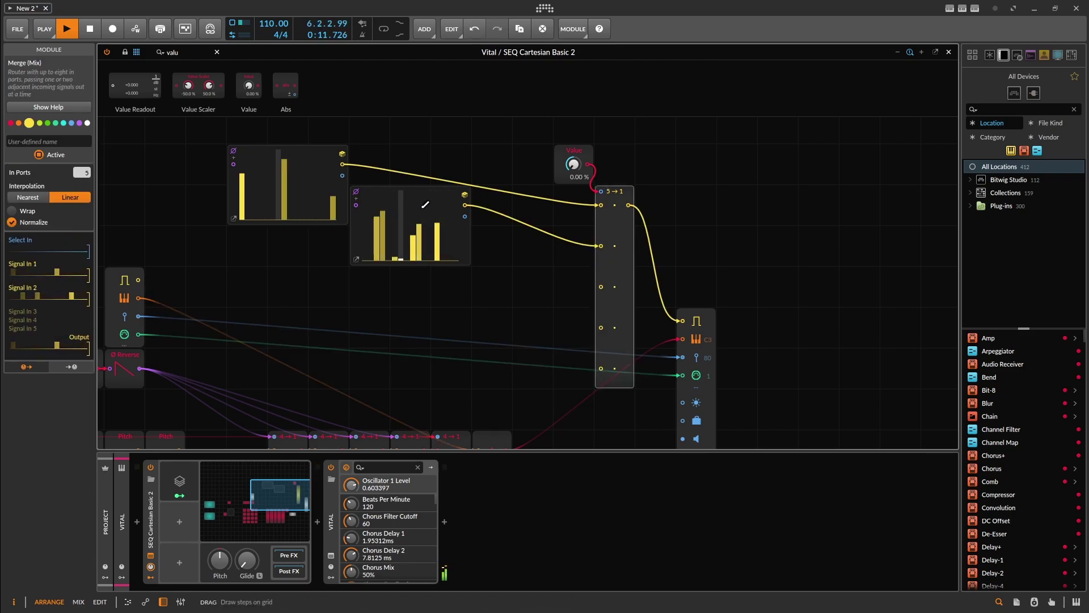
- Duplicate the first Probabilities module, connect its gate to the Merge's third input, and redraw its pattern mainly on steps 3, 6, 9, 10, 12 and 14
{"action": "left_click_drag", "start_coordinate": [234, 187], "coordinate": [246, 263]}
{"action": "left_click_drag", "start_coordinate": [343, 247], "coordinate": [600, 287]}
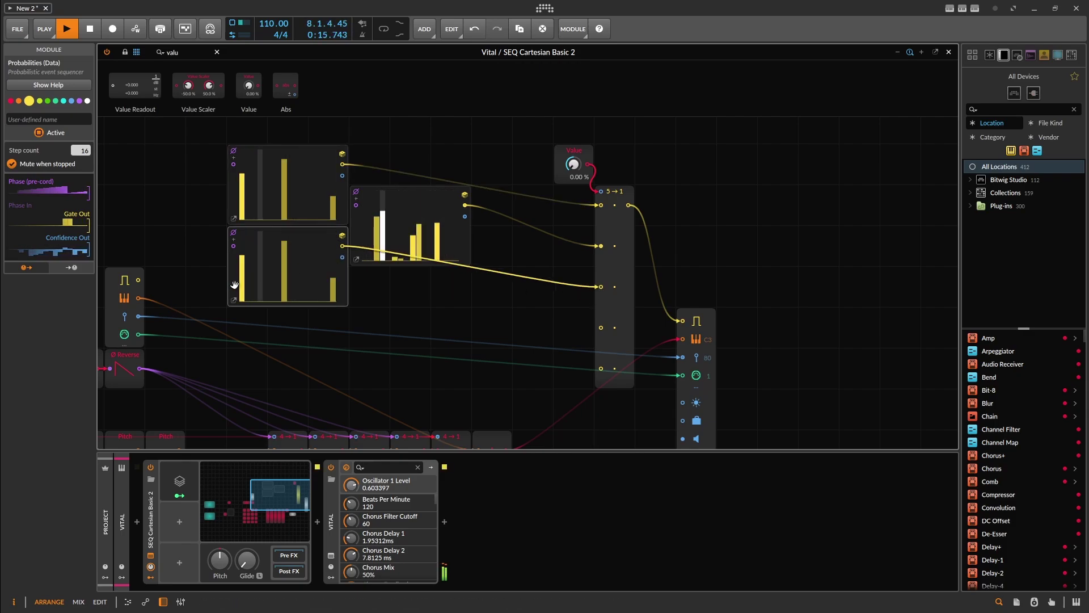
{"action": "mouse_move", "coordinate": [242, 269]}
{"action": "left_mouse_down"}
{"action": "mouse_move", "coordinate": [243, 332]}
{"action": "mouse_move", "coordinate": [259, 268]}
{"action": "mouse_move", "coordinate": [282, 280]}
{"action": "mouse_move", "coordinate": [281, 318]}
{"action": "mouse_move", "coordinate": [271, 280]}
{"action": "mouse_move", "coordinate": [310, 272]}
{"action": "mouse_move", "coordinate": [312, 249]}
{"action": "mouse_move", "coordinate": [295, 292]}
{"action": "mouse_move", "coordinate": [331, 281]}
{"action": "mouse_move", "coordinate": [331, 303]}
{"action": "left_mouse_up"}
{"action": "left_click", "coordinate": [254, 270]}
{"action": "left_click", "coordinate": [272, 282]}
{"action": "left_click", "coordinate": [309, 252]}
{"action": "left_click", "coordinate": [321, 279]}
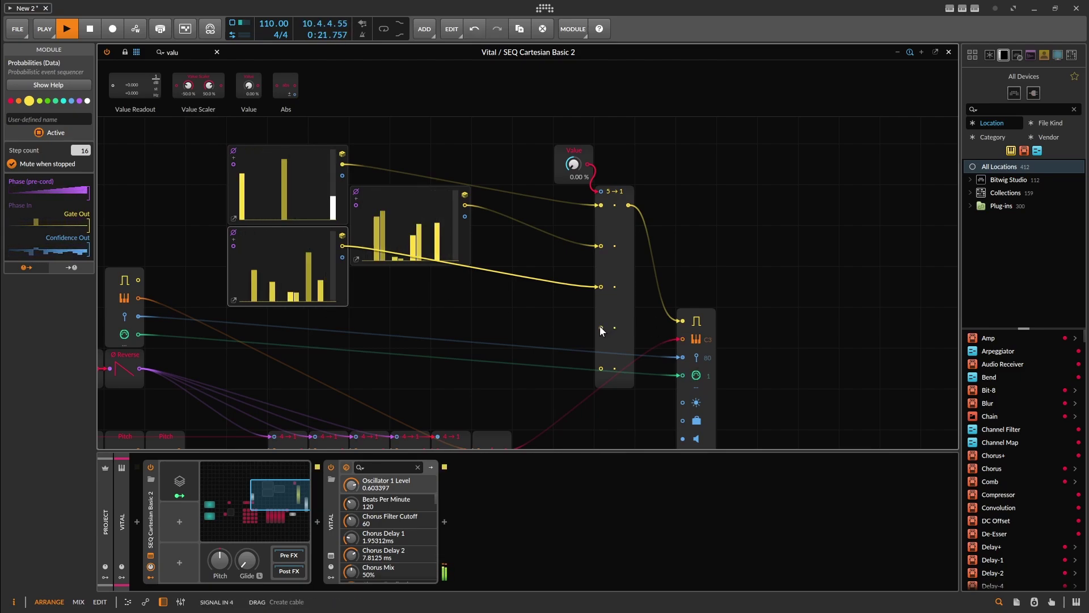
- Duplicate the second Probabilities module, randomize the copy's 16 steps, and connect its gate to the Merge's fourth input
{"action": "left_click_drag", "start_coordinate": [467, 233], "coordinate": [462, 313]}
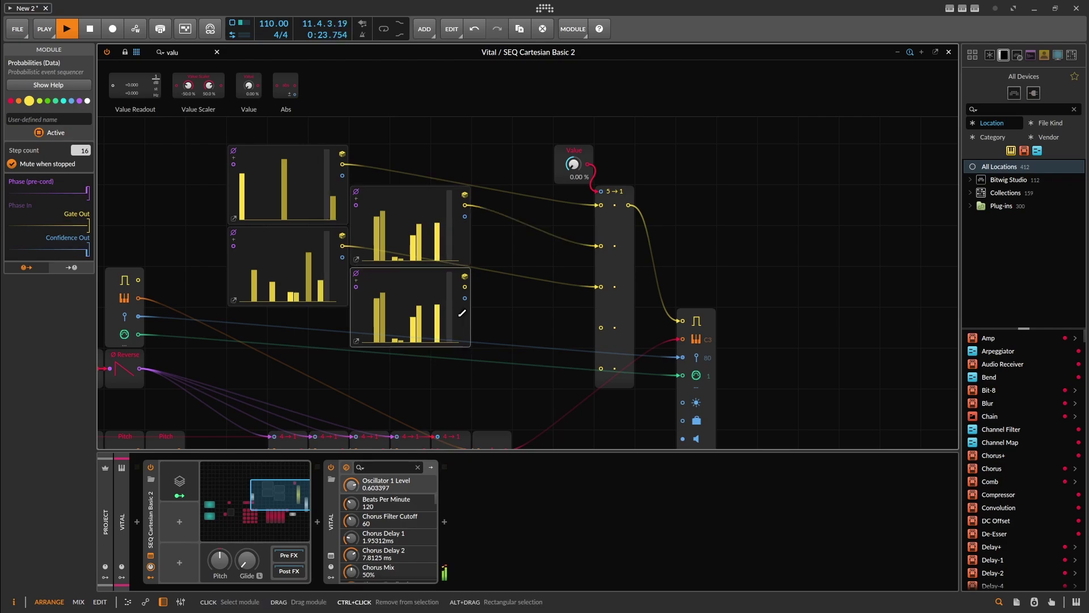
{"action": "left_click", "coordinate": [354, 341]}
{"action": "left_click", "coordinate": [499, 362]}
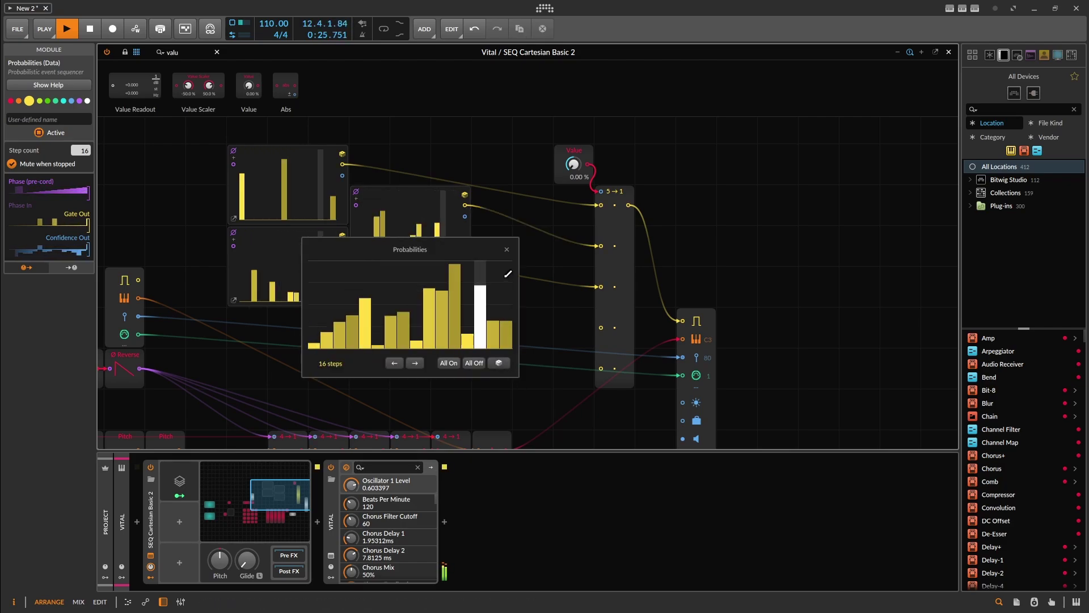
{"action": "left_click", "coordinate": [507, 250]}
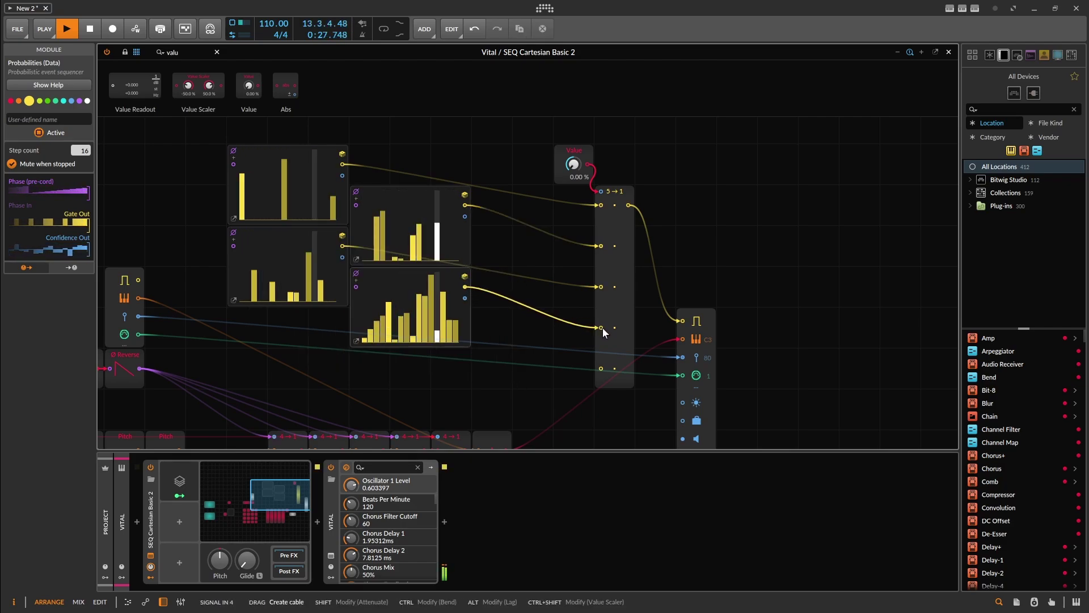
- Duplicate the third Probabilities module, connect its gate to the Merge's fifth input, and randomize the copy's steps
{"action": "left_click_drag", "start_coordinate": [232, 235], "coordinate": [233, 314]}
{"action": "left_click_drag", "start_coordinate": [342, 327], "coordinate": [601, 368]}
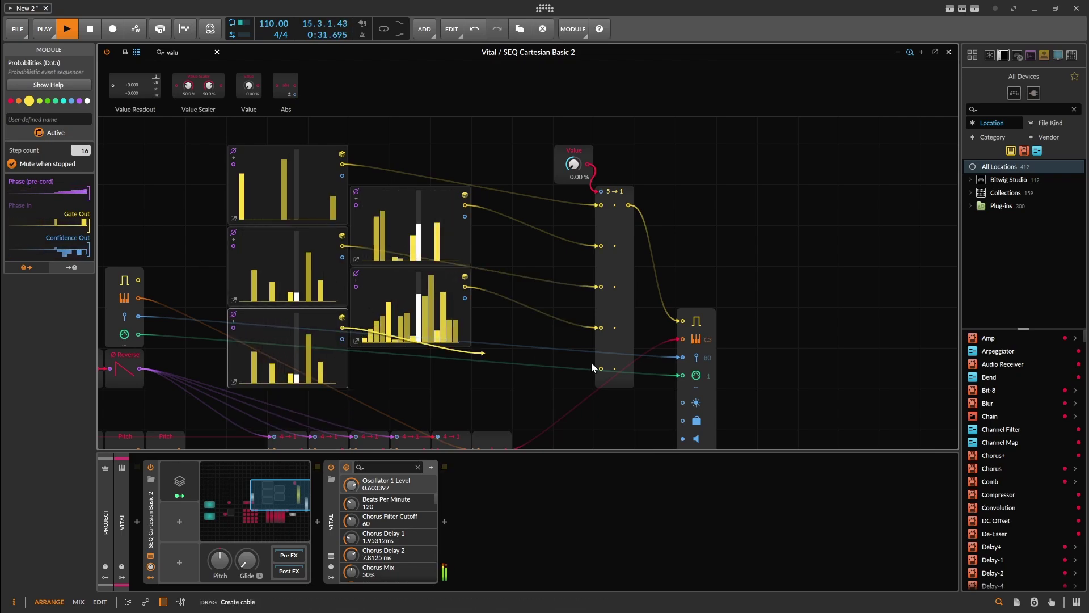
{"action": "left_click", "coordinate": [233, 382]}
{"action": "left_click", "coordinate": [376, 403]}
{"action": "left_click", "coordinate": [384, 290]}
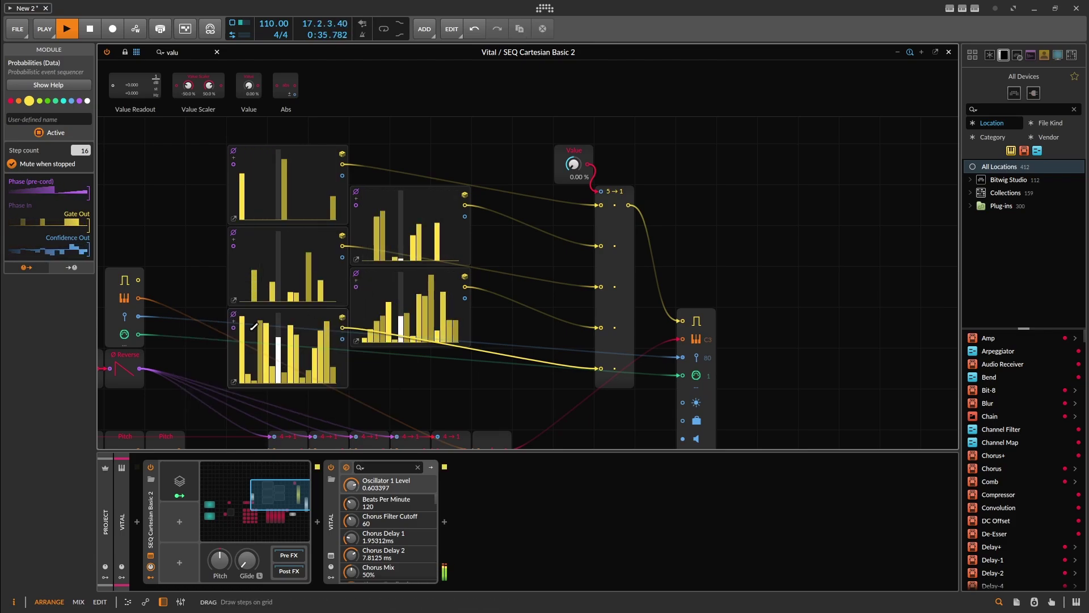
- Lower most step probabilities in the two randomized Probabilities modules feeding the Merge's fourth and fifth inputs
{"action": "mouse_move", "coordinate": [243, 354]}
{"action": "left_mouse_down"}
{"action": "mouse_move", "coordinate": [258, 377]}
{"action": "mouse_move", "coordinate": [337, 379]}
{"action": "left_mouse_up"}
{"action": "mouse_move", "coordinate": [389, 330]}
{"action": "left_mouse_down"}
{"action": "mouse_move", "coordinate": [382, 343]}
{"action": "mouse_move", "coordinate": [426, 344]}
{"action": "left_mouse_up"}
{"action": "left_click", "coordinate": [456, 343]}
- Look over the gate patterns, pitch grid and note output while the sequence plays, and stop playback
{"action": "scroll", "coordinate": [528, 399], "scroll_direction": "down", "scroll_amount": 1}
{"action": "left_click_drag", "start_coordinate": [537, 378], "coordinate": [585, 246]}
{"action": "left_click_drag", "start_coordinate": [662, 354], "coordinate": [621, 379]}
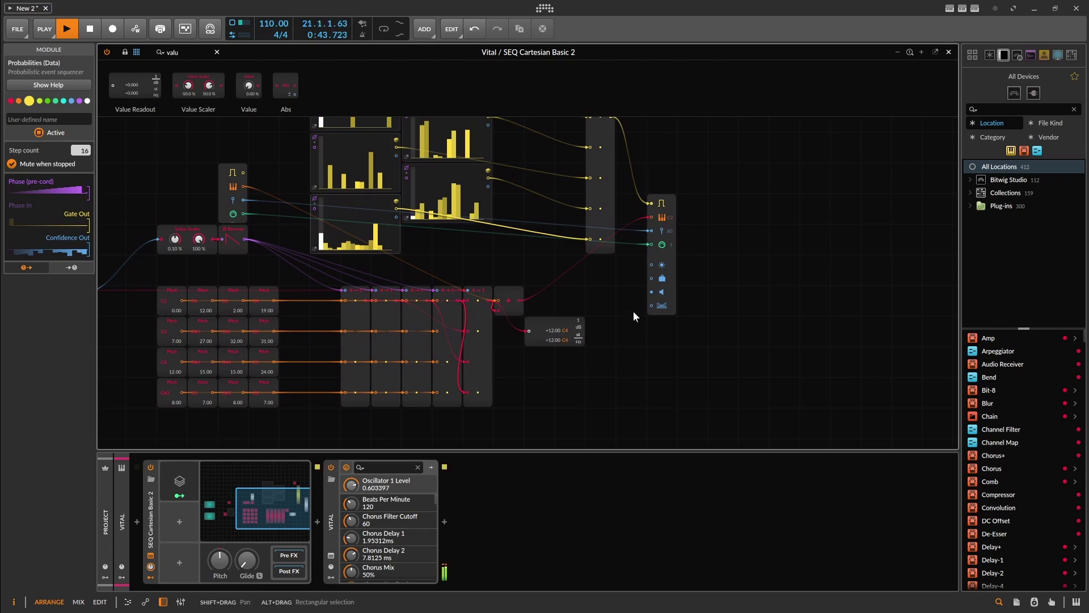
{"action": "left_click_drag", "start_coordinate": [714, 308], "coordinate": [688, 354]}
{"action": "scroll", "coordinate": [629, 373], "scroll_direction": "right", "scroll_amount": 4}
{"action": "scroll", "coordinate": [630, 373], "scroll_direction": "up", "scroll_amount": 3}
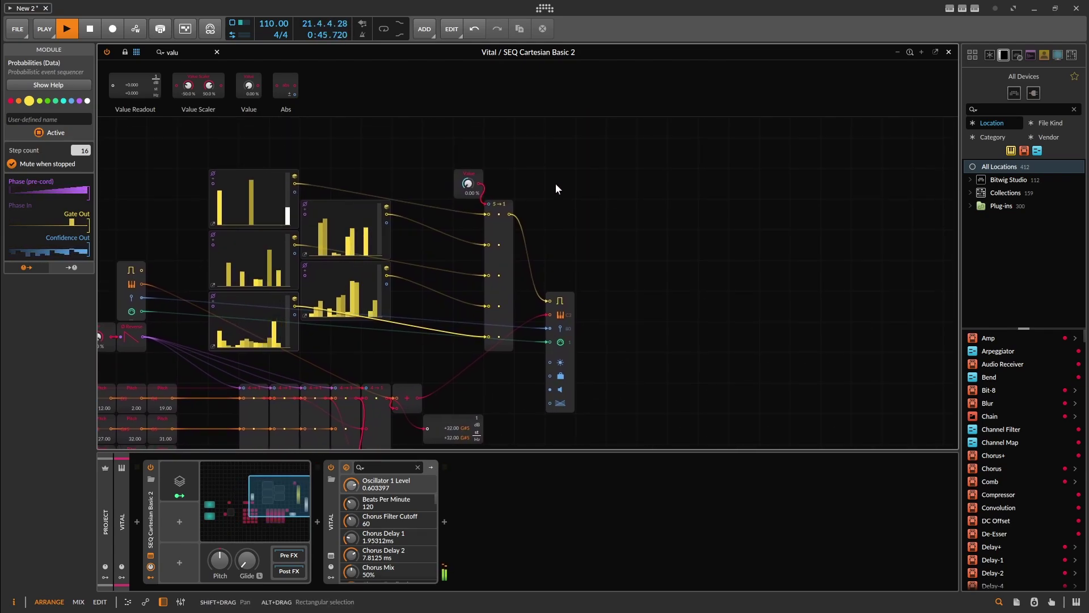
{"action": "key", "text": "space"}
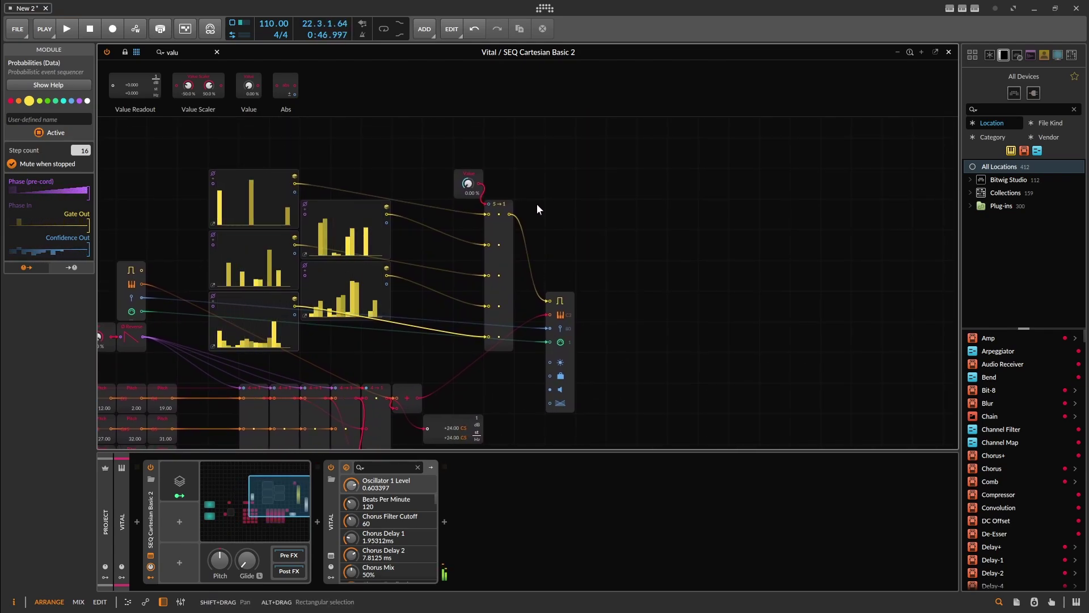
- Duplicate the Value module and five-input Merge beyond the note output, and disconnect the gate cables from the copied Merge
{"action": "scroll", "coordinate": [533, 181], "scroll_direction": "down", "scroll_amount": 1}
{"action": "left_click_drag", "start_coordinate": [528, 149], "coordinate": [437, 237]}
{"action": "left_click_drag", "start_coordinate": [634, 171], "coordinate": [468, 190]}
{"action": "left_click_drag", "start_coordinate": [522, 158], "coordinate": [785, 218]}
{"action": "double_click", "coordinate": [788, 206]}
{"action": "double_click", "coordinate": [789, 237]}
{"action": "double_click", "coordinate": [789, 268]}
{"action": "left_click", "coordinate": [788, 298], "text": "alt"}
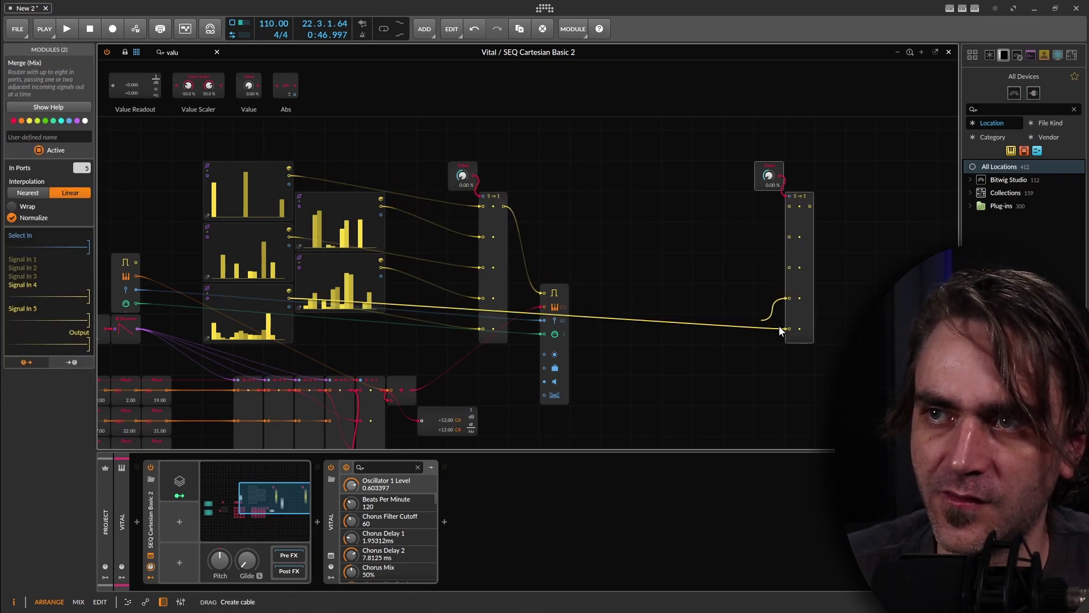
{"action": "left_click", "coordinate": [789, 328], "text": "alt"}
- Move the five Probabilities modules with their Value and Merge up, and move the note output farther from the pitch grid
{"action": "left_click_drag", "start_coordinate": [533, 168], "coordinate": [331, 301]}
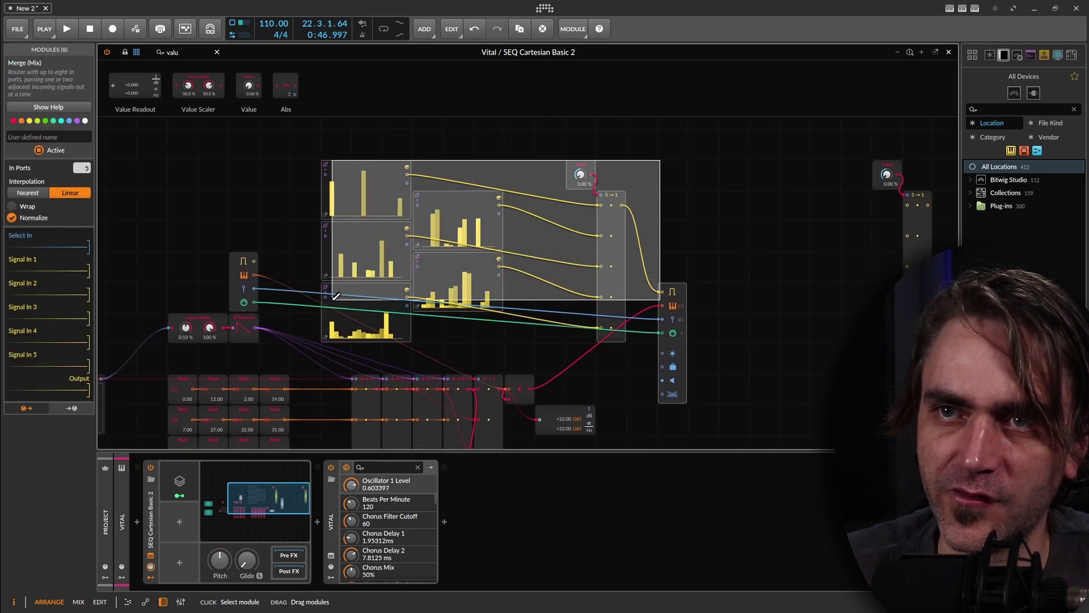
{"action": "left_click_drag", "start_coordinate": [370, 265], "coordinate": [391, 91]}
{"action": "left_click", "coordinate": [711, 243]}
{"action": "left_click_drag", "start_coordinate": [713, 225], "coordinate": [828, 438]}
{"action": "left_click_drag", "start_coordinate": [717, 346], "coordinate": [658, 251]}
{"action": "left_click_drag", "start_coordinate": [737, 247], "coordinate": [799, 277]}
- Place the copied Value and Merge between the pitch grid and the note output, and set the Merge's Interpolation to Nearest
{"action": "left_click", "coordinate": [916, 253]}
{"action": "left_click_drag", "start_coordinate": [900, 141], "coordinate": [859, 210]}
{"action": "left_click_drag", "start_coordinate": [846, 163], "coordinate": [794, 205]}
{"action": "left_click_drag", "start_coordinate": [817, 215], "coordinate": [627, 237]}
{"action": "left_click", "coordinate": [516, 292]}
{"action": "left_click", "coordinate": [579, 279]}
{"action": "left_click", "coordinate": [27, 196]}
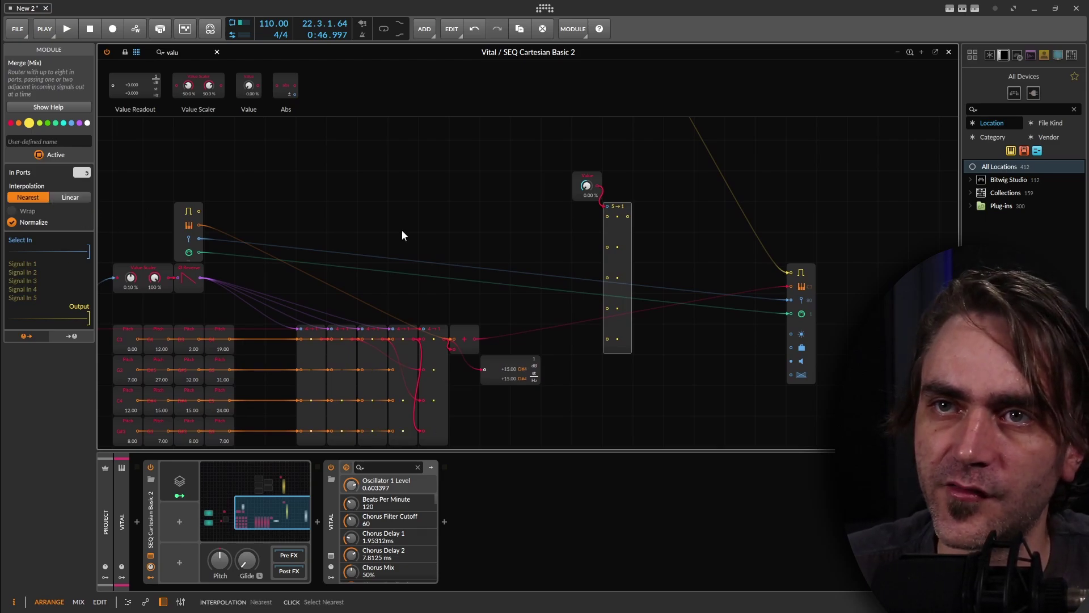
- Route the Add module's pitch through the copied Merge's inputs 1 and 5 to the note output, adding Octaver modules on inputs 2 to 4
{"action": "left_click_drag", "start_coordinate": [475, 339], "coordinate": [791, 286]}
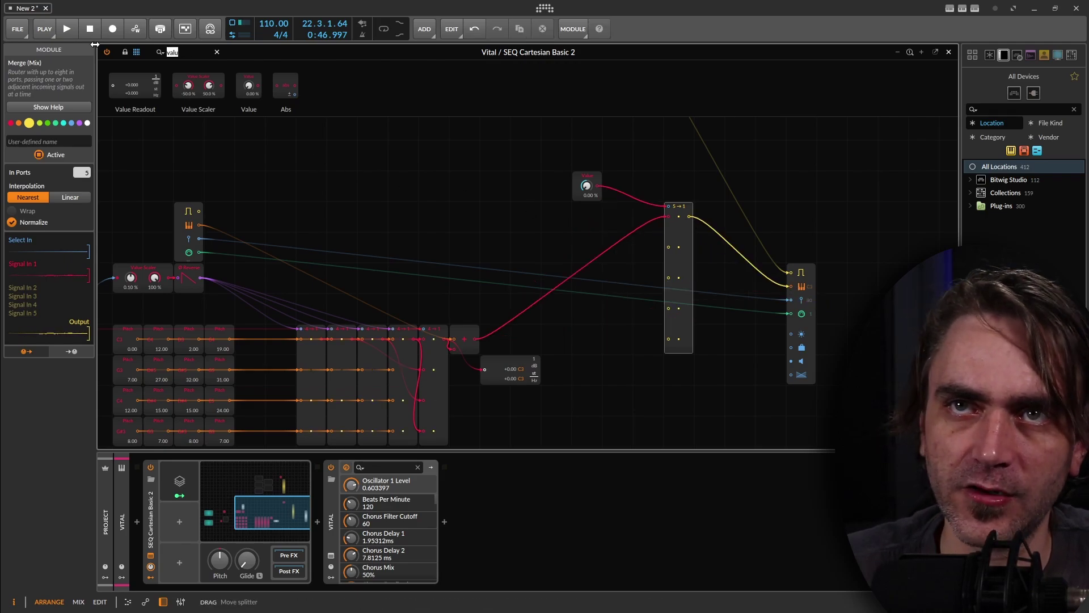
{"action": "type", "text": "octave"}
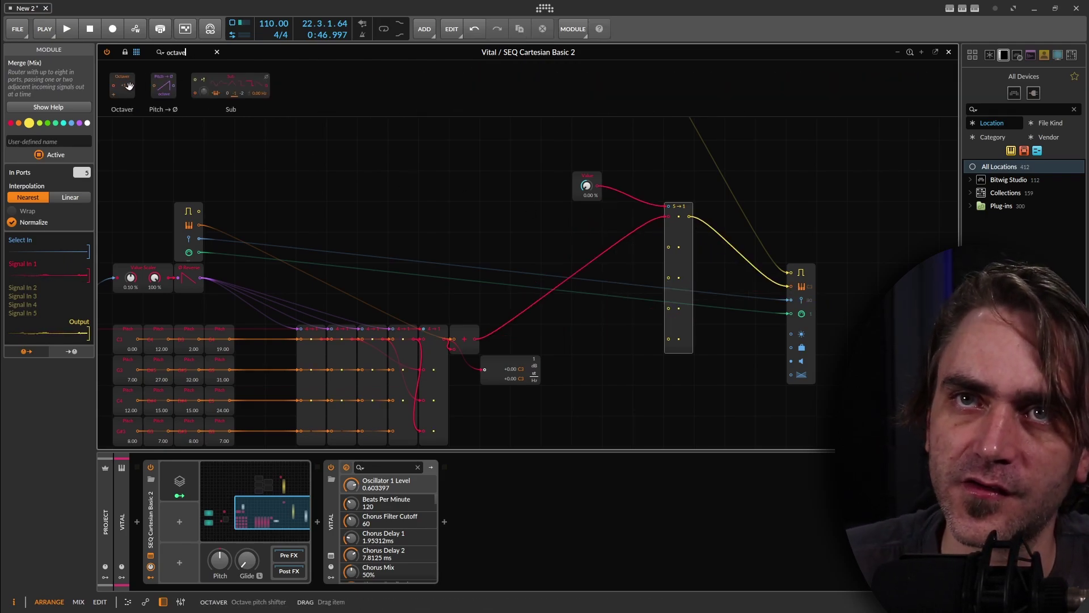
{"action": "mouse_move", "coordinate": [124, 86]}
{"action": "left_mouse_down"}
{"action": "mouse_move", "coordinate": [165, 125]}
{"action": "mouse_move", "coordinate": [649, 248]}
{"action": "mouse_move", "coordinate": [658, 278]}
{"action": "mouse_move", "coordinate": [649, 265]}
{"action": "left_mouse_up"}
{"action": "left_click_drag", "start_coordinate": [122, 85], "coordinate": [658, 309]}
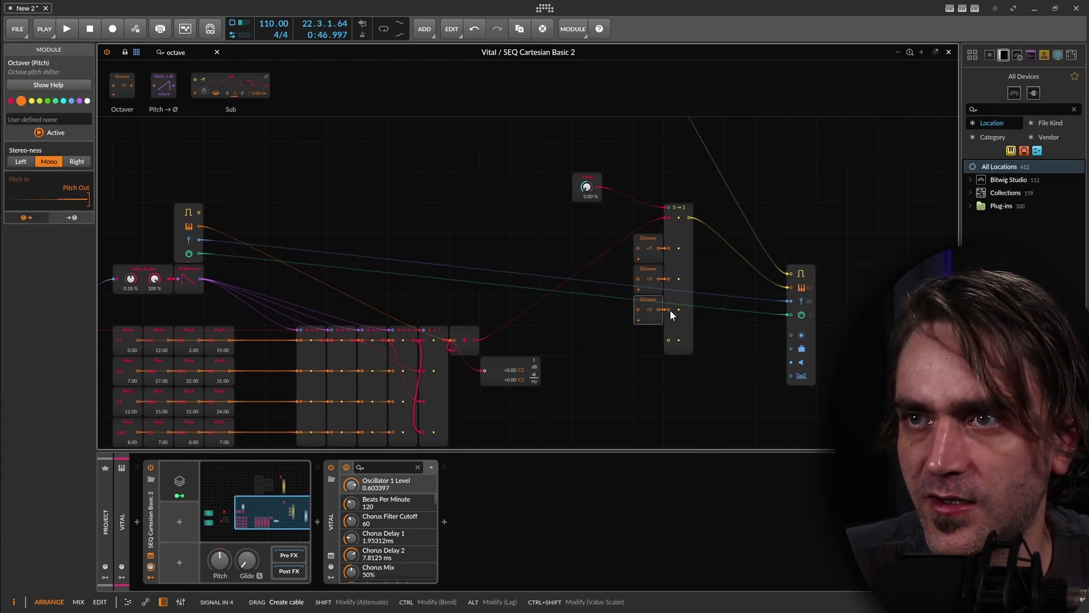
{"action": "left_click_drag", "start_coordinate": [475, 340], "coordinate": [670, 340]}
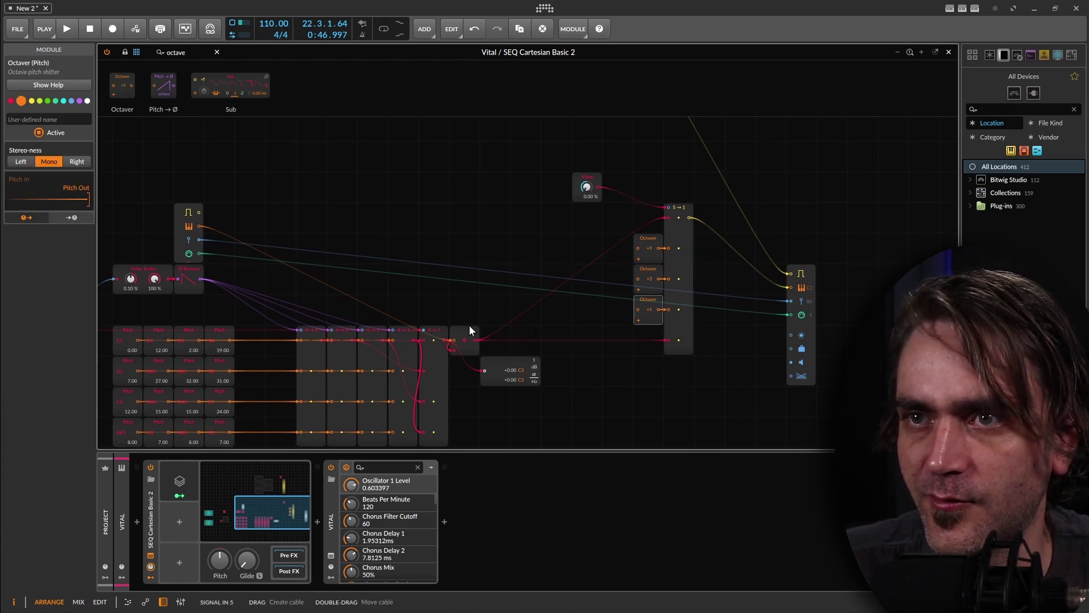
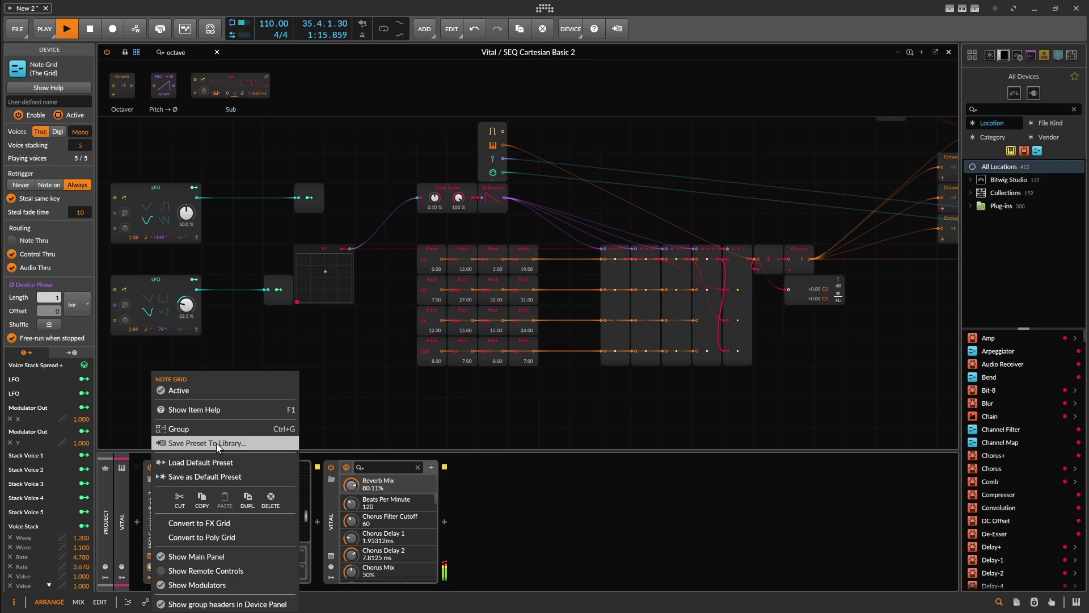
- Save the Note Grid to the library as a preset named SEQ Cartesian Polyphonic
{"action": "left_click", "coordinate": [216, 443]}
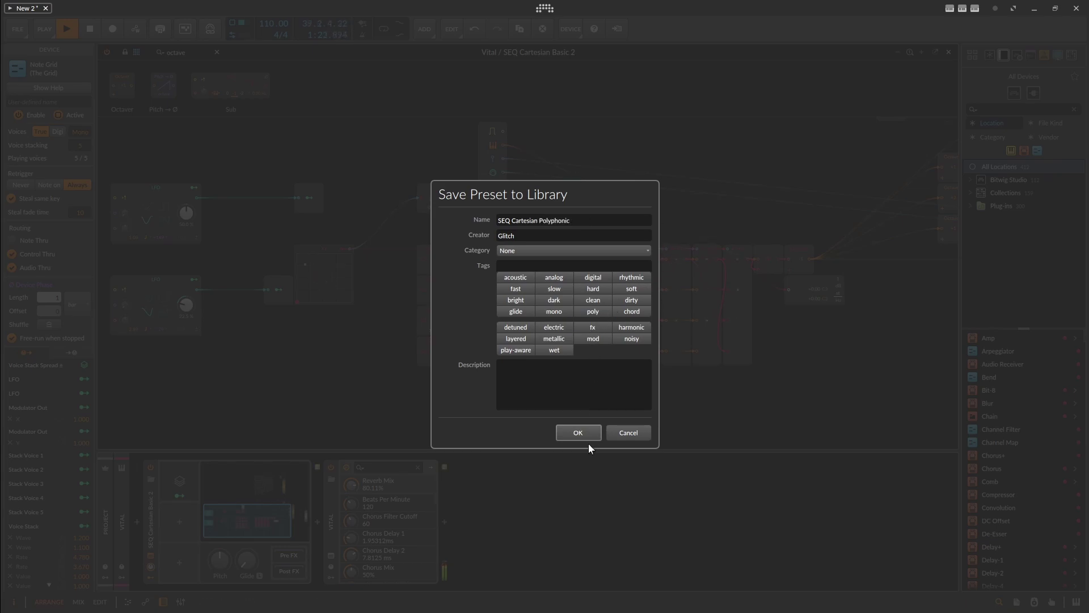
{"action": "left_click", "coordinate": [578, 433]}
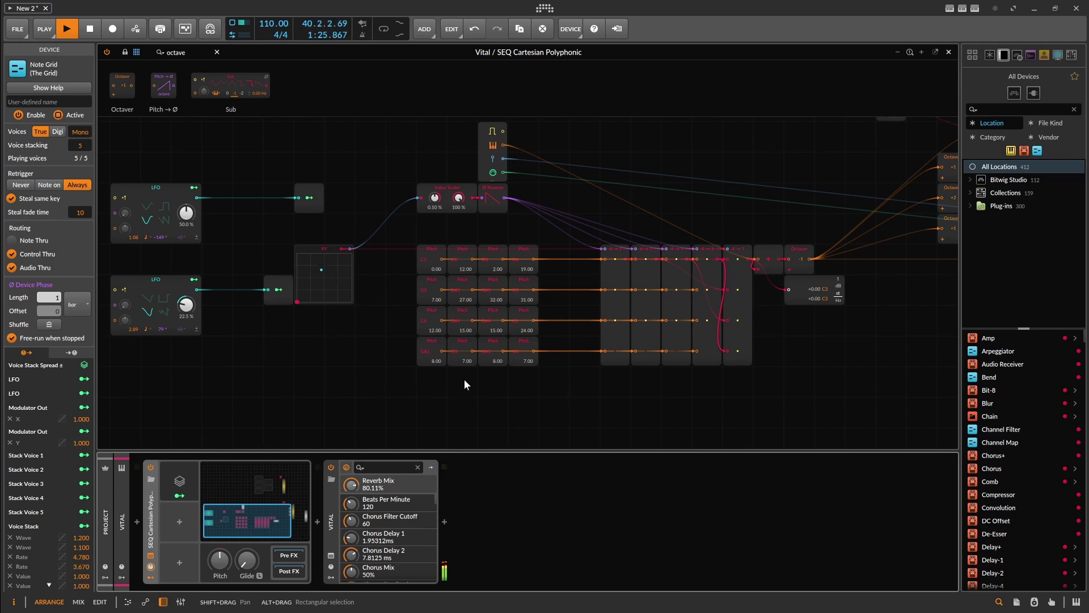
- Open Vital and load the Factory wavetable Basic Shapes into oscillator 1
{"action": "left_click_drag", "start_coordinate": [381, 331], "coordinate": [270, 356]}
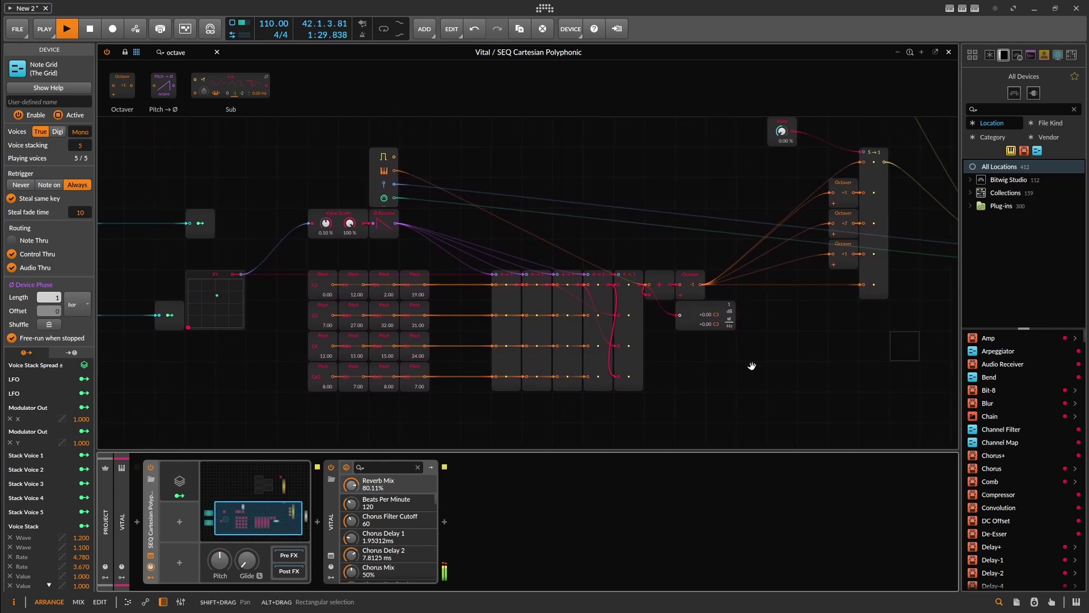
{"action": "scroll", "coordinate": [751, 366], "scroll_direction": "right", "scroll_amount": 3}
{"action": "left_click", "coordinate": [331, 555]}
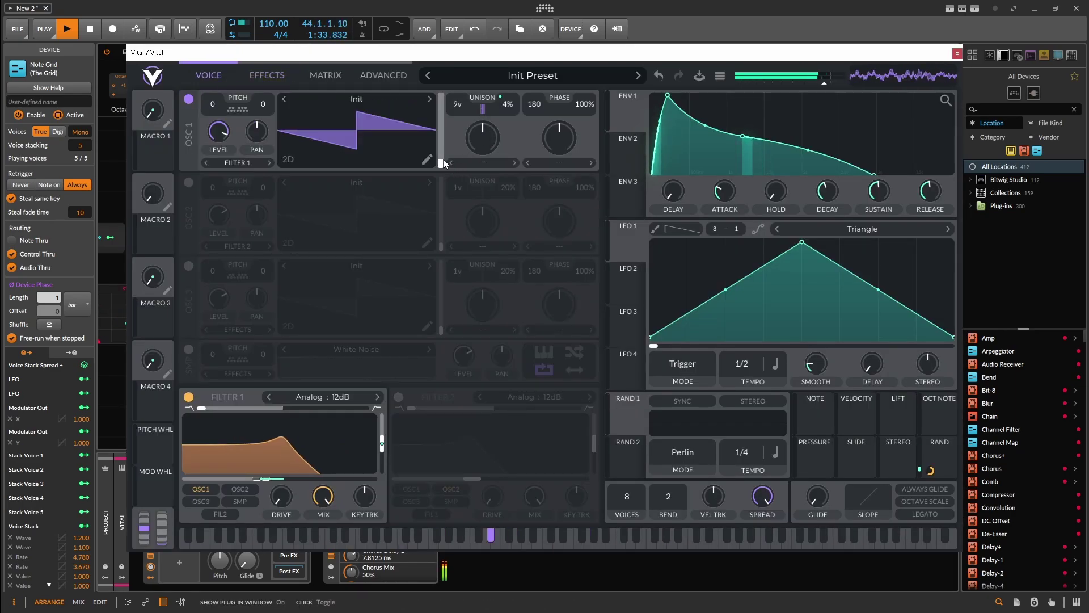
{"action": "left_click", "coordinate": [341, 98]}
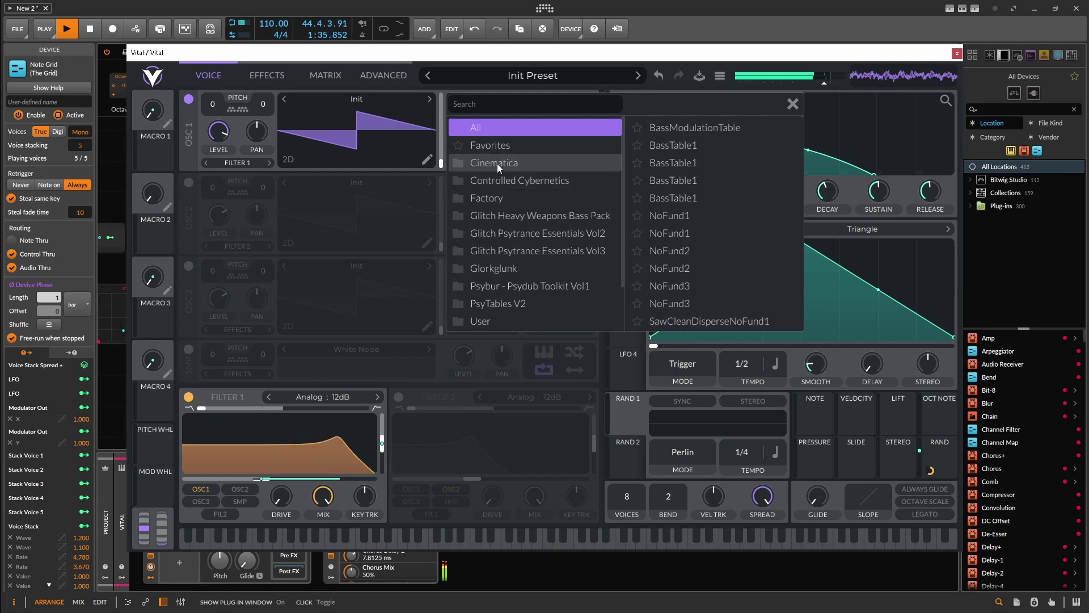
{"action": "left_click", "coordinate": [495, 198]}
{"action": "left_click", "coordinate": [709, 128]}
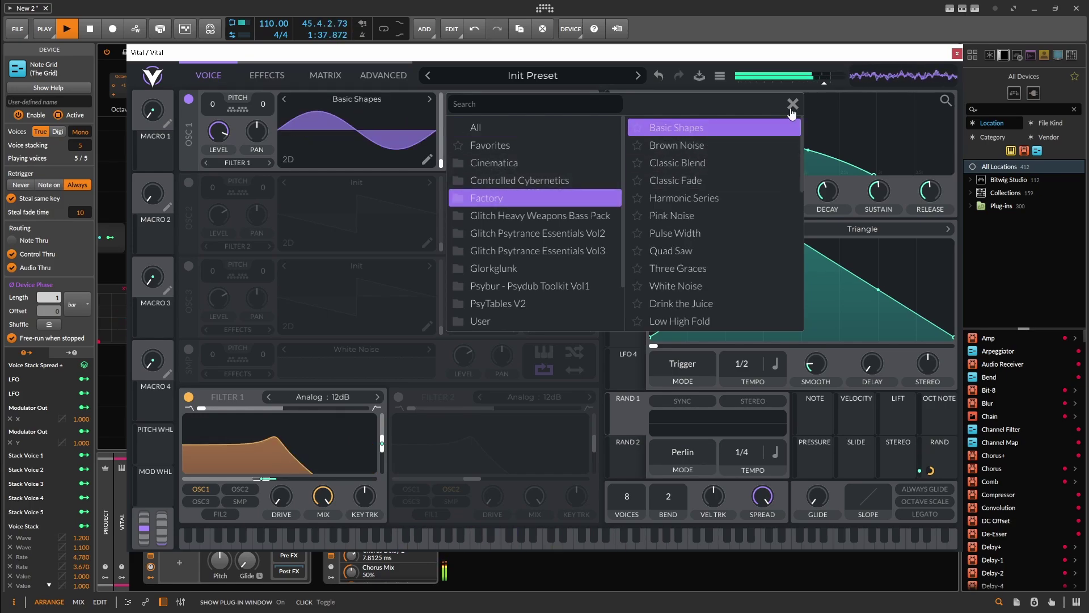
{"action": "left_click", "coordinate": [792, 104]}
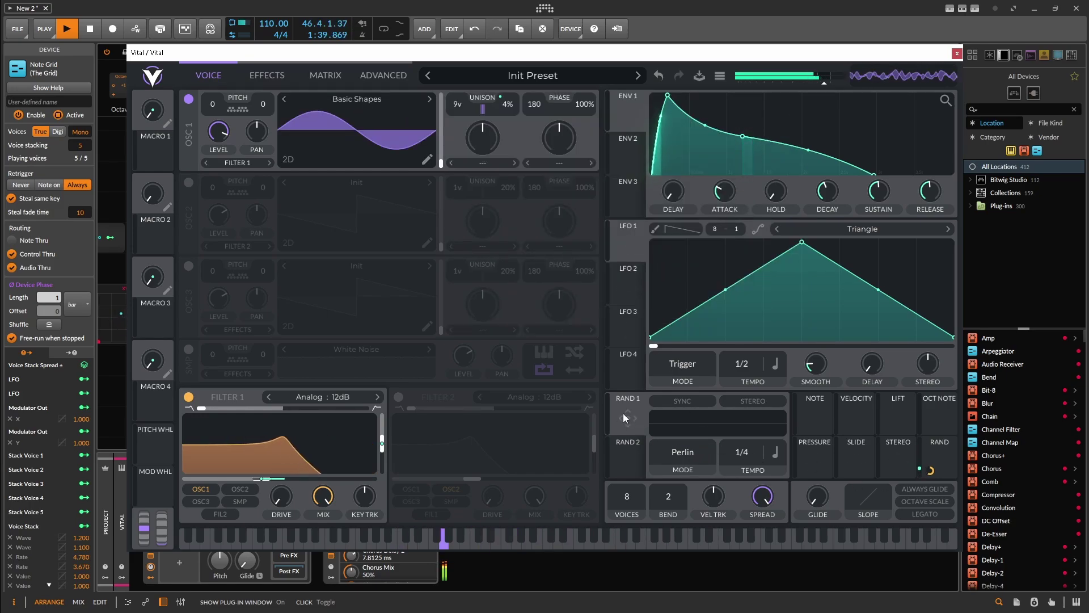
- Modulate oscillator 1's wavetable position with Random 1, set to Stereo and a 1/2 tempo
{"action": "left_click_drag", "start_coordinate": [623, 413], "coordinate": [426, 130]}
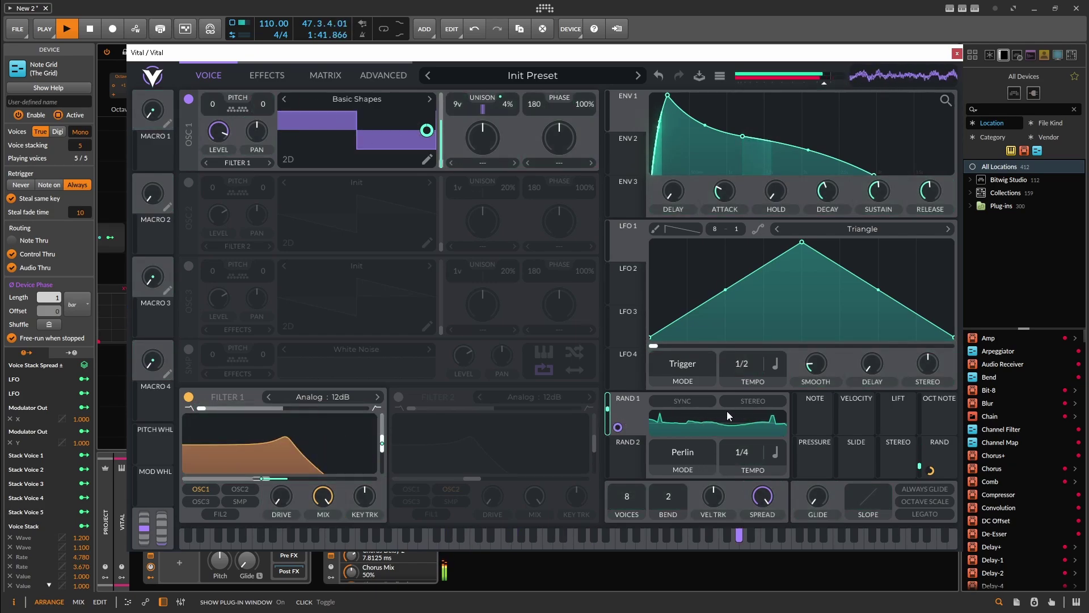
{"action": "left_click", "coordinate": [732, 401]}
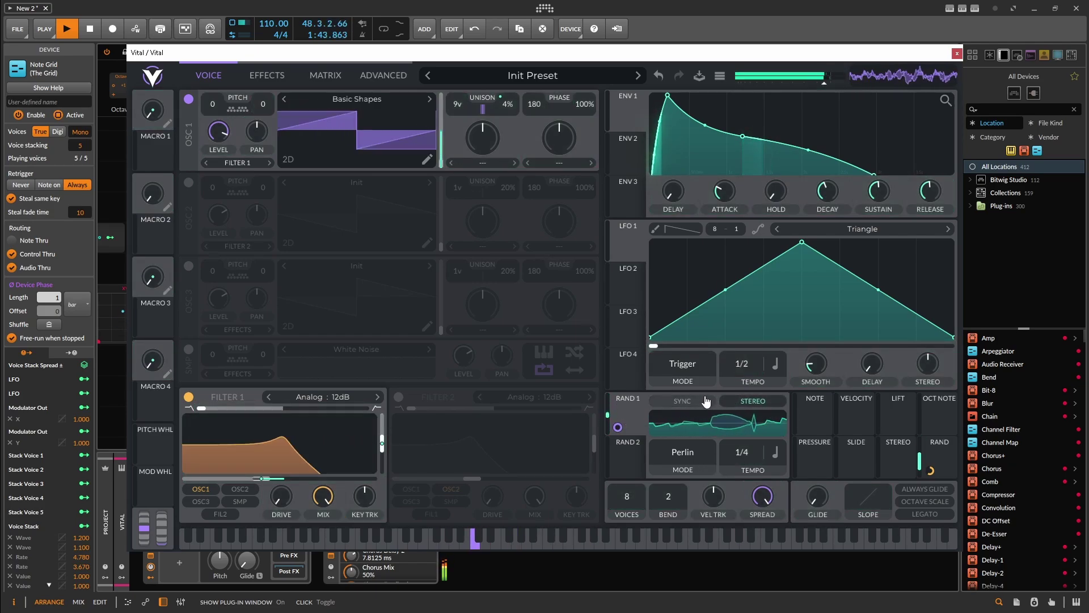
{"action": "left_click", "coordinate": [677, 451]}
{"action": "left_click_drag", "start_coordinate": [733, 453], "coordinate": [741, 469]}
{"action": "mouse_move", "coordinate": [636, 444]}
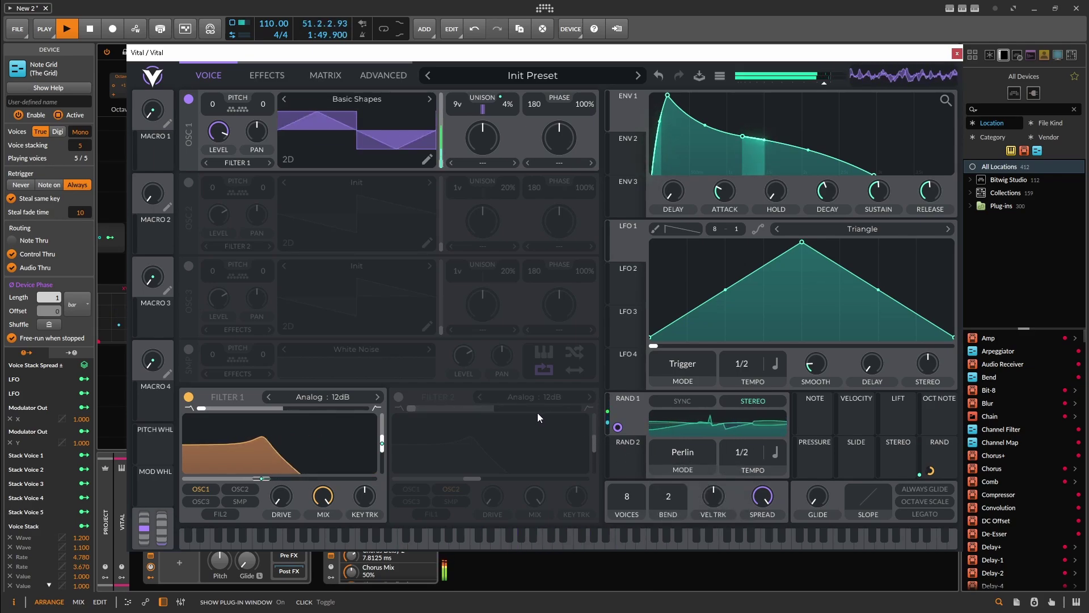
- Open Vital's effects settings
{"action": "left_click", "coordinate": [263, 75]}
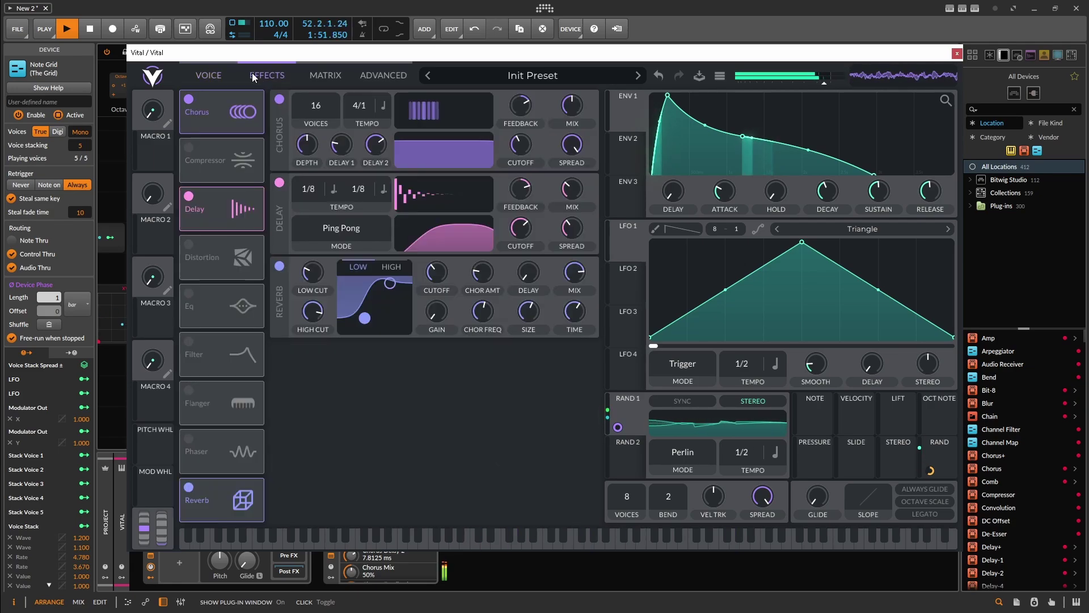